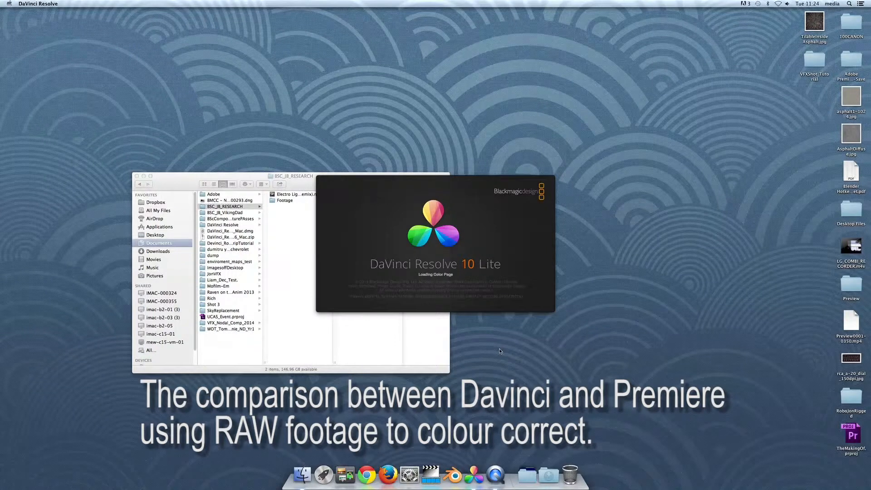
Log in to the selected profile with the account password and open Untitled Project
text(••••••)
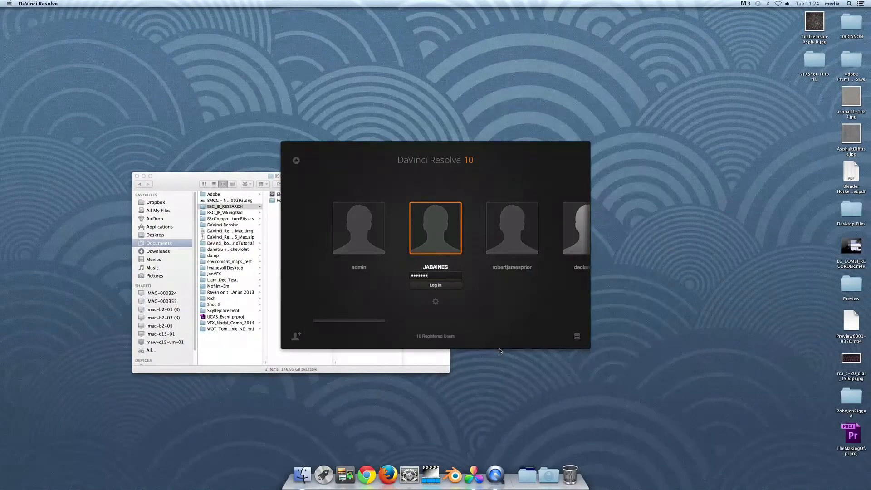
key(Return)
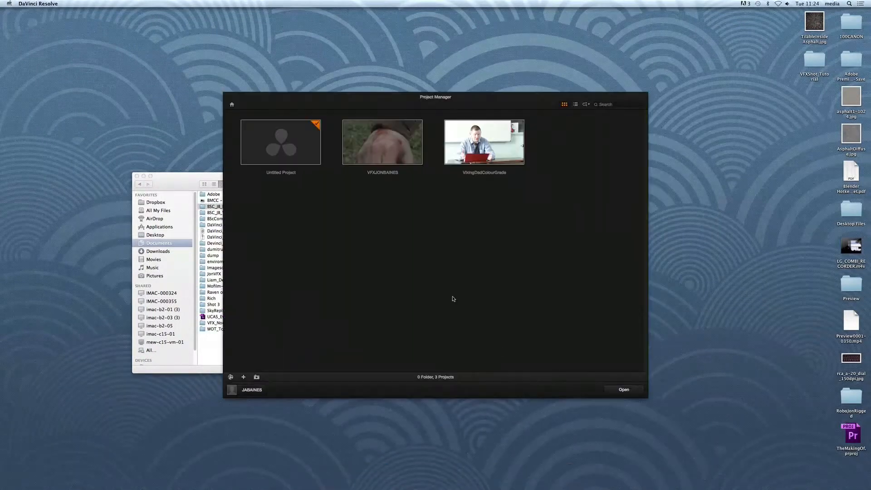
double_click(300, 139)
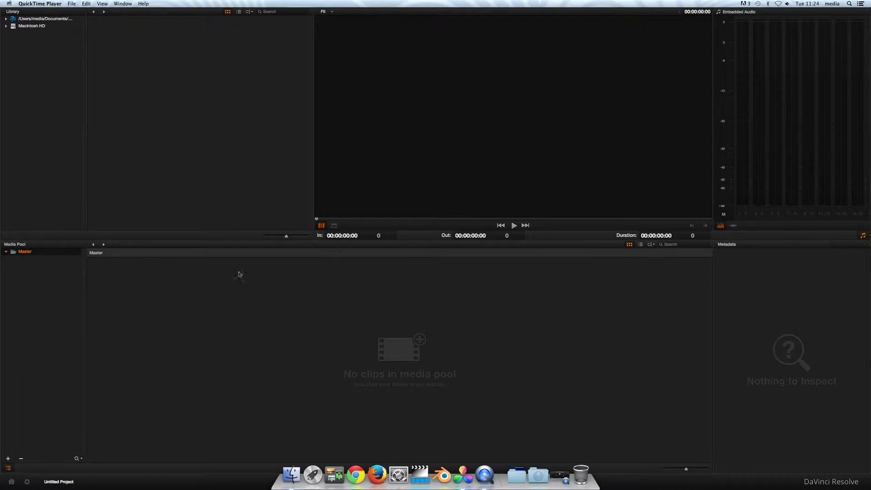
Browse the media library from Macintosh HD through Users, media, Documents and BSC_JB_RESEARCH to the Footage folder
click(9, 30)
click(6, 26)
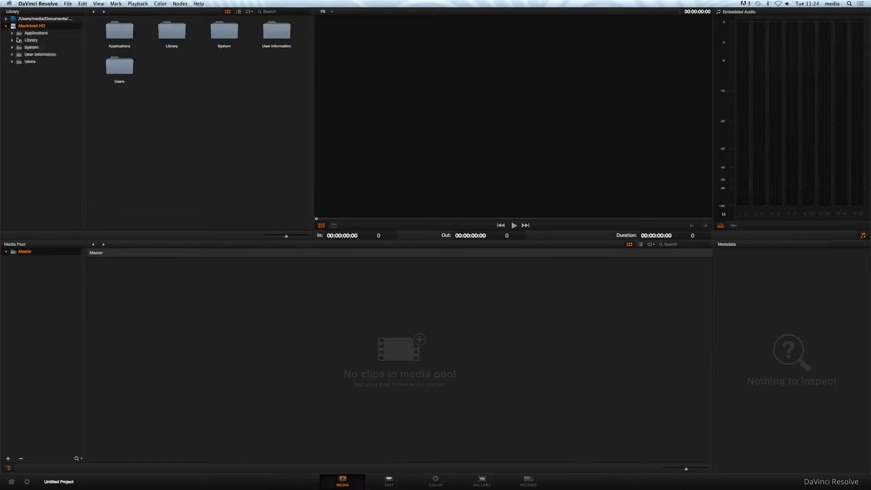
click(18, 82)
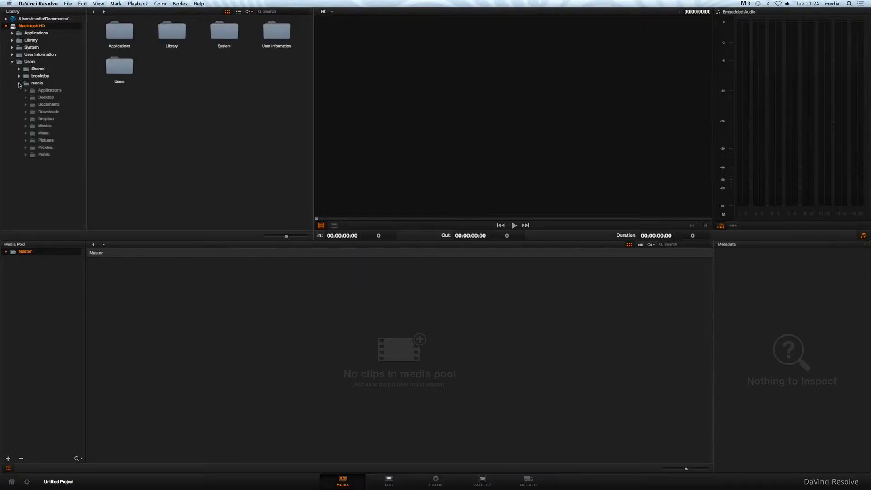
click(41, 106)
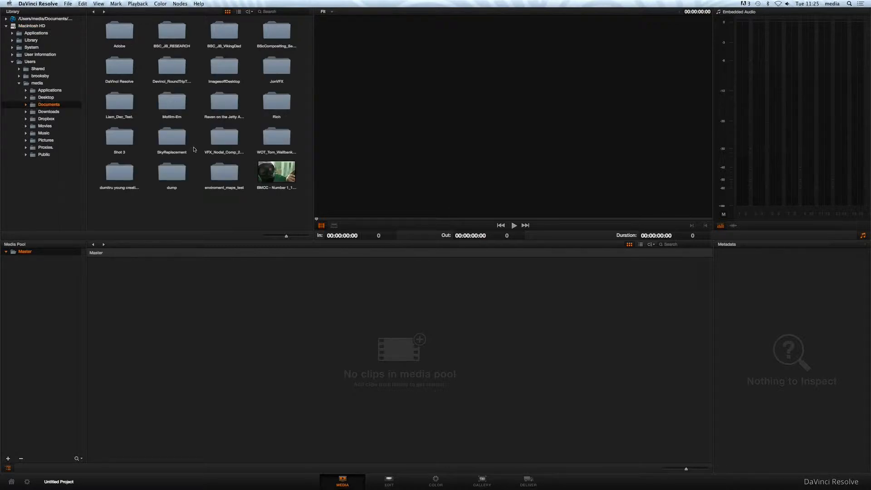
double_click(179, 35)
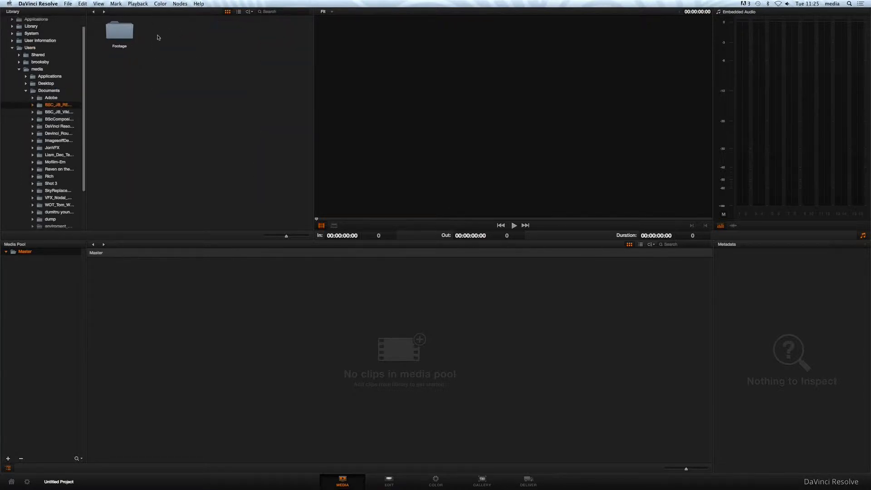
double_click(132, 33)
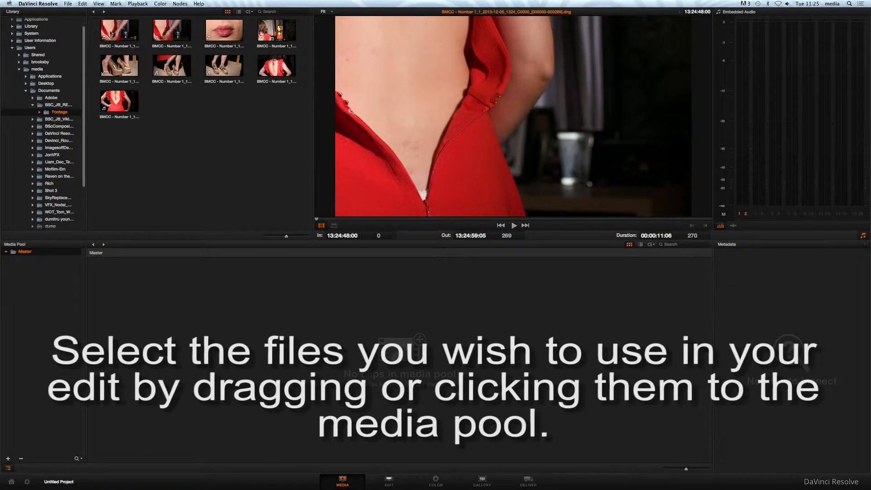
Add four BMCC DNG clips to the media pool: the dress zip, mirror, high heels and full dress shots
double_click(165, 32)
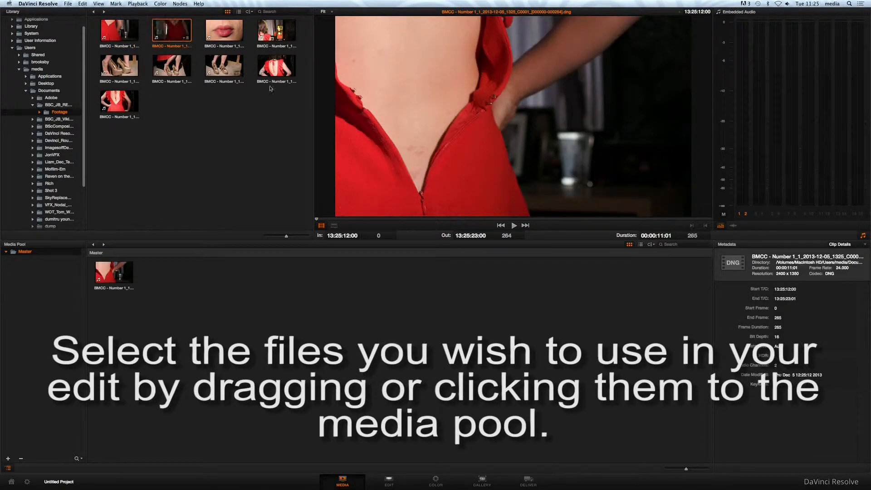
double_click(294, 34)
double_click(131, 70)
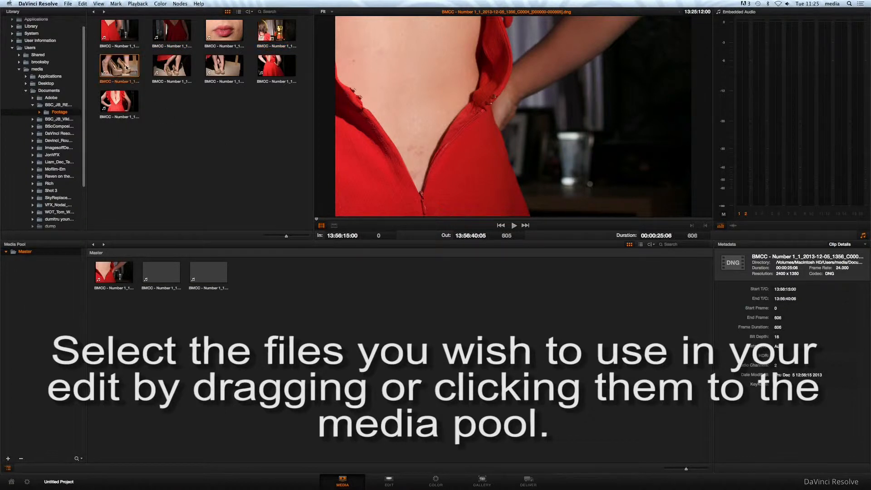
double_click(134, 107)
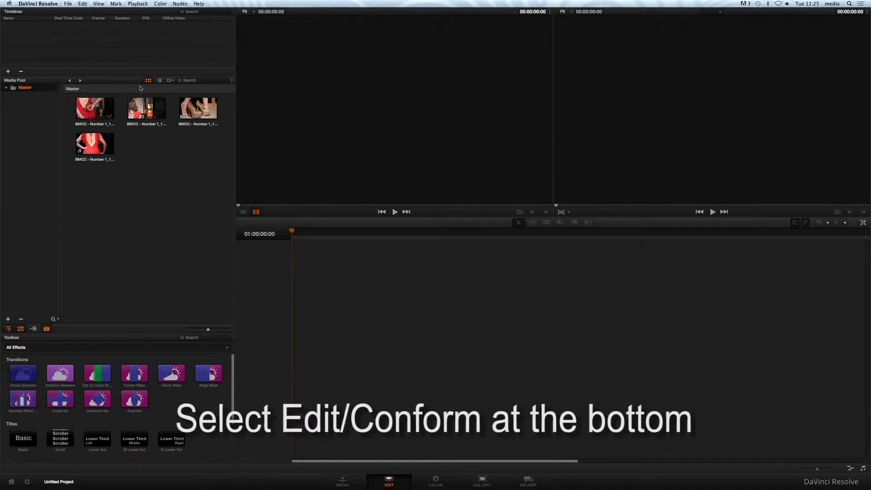
Create a new empty timeline named Timeline 1 starting at 01:00:00:00
click(81, 3)
mouse_move(69, 4)
click(75, 25)
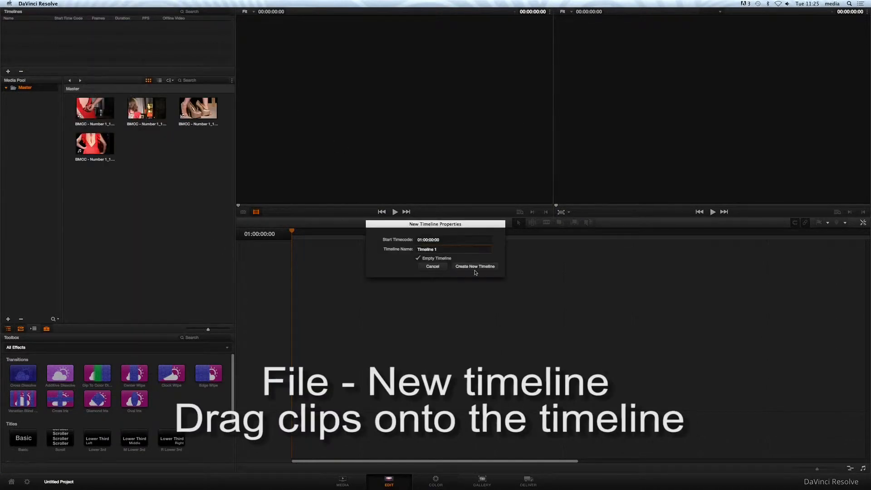
click(460, 266)
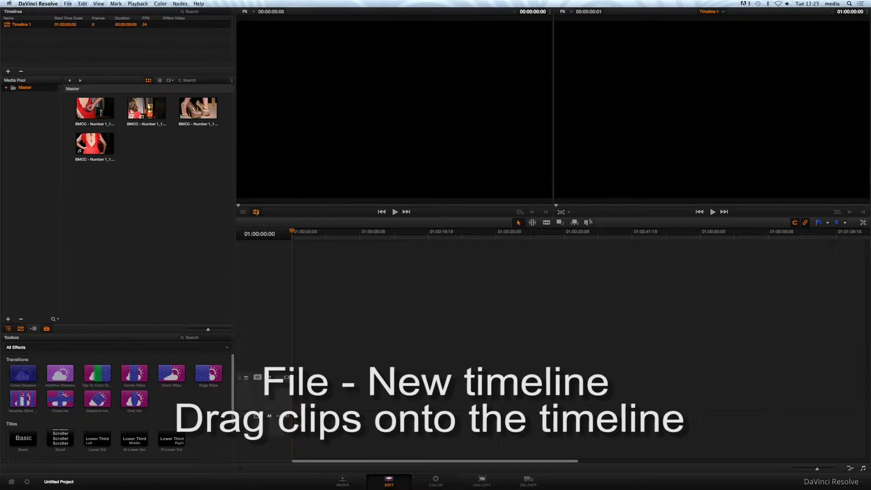
Place all four media pool clips together at the start of Timeline 1 and look through the timeline
drag(70, 97, 204, 151)
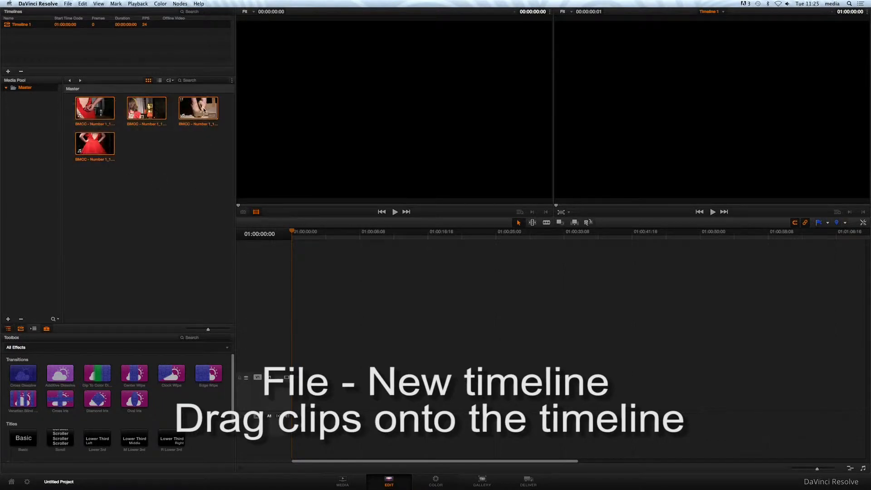
drag(198, 108, 318, 378)
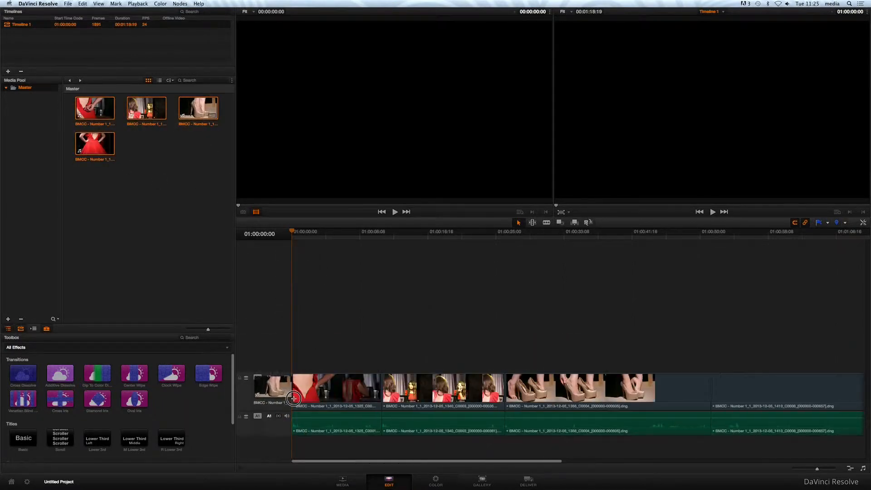
drag(498, 461, 321, 463)
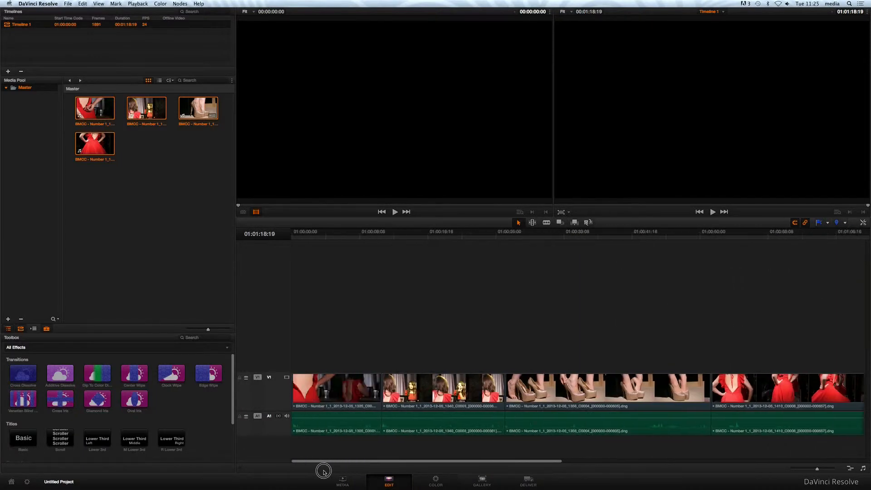
On the Color page, set clip 04's Camera Raw decode quality to Full Res. and decode it using Clip
click(436, 484)
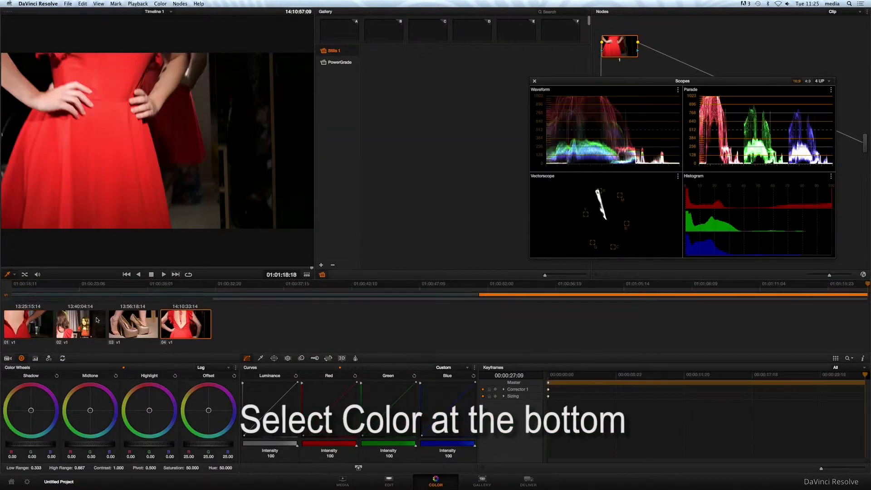
click(8, 358)
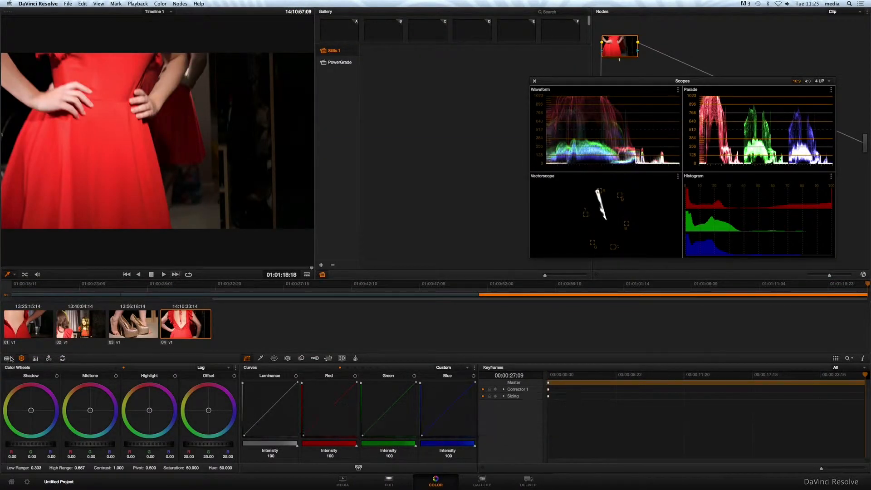
click(77, 386)
click(63, 394)
click(68, 395)
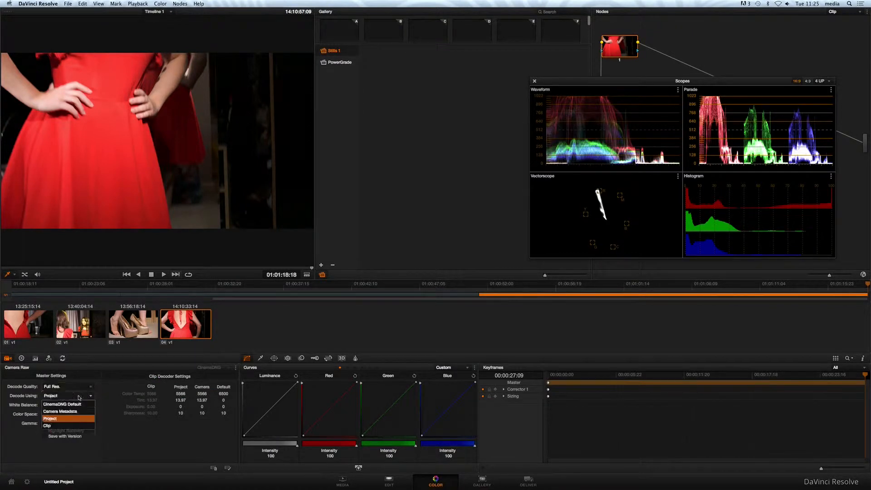
click(68, 425)
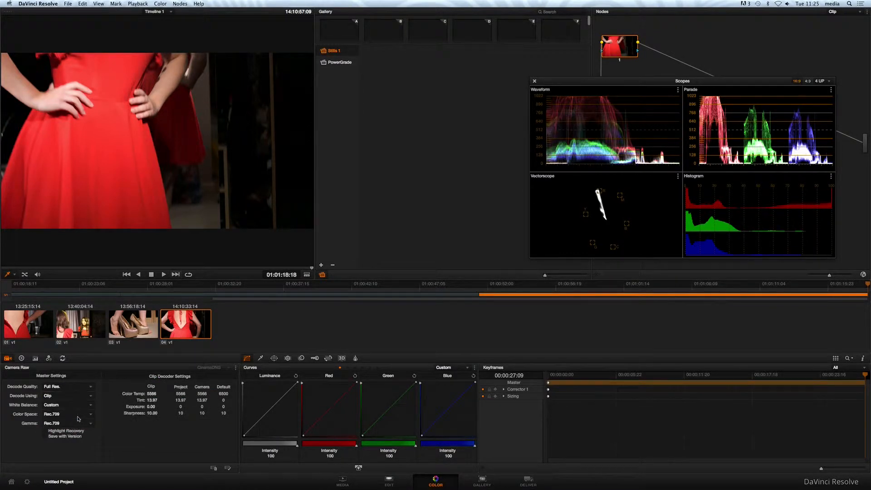
Set clip 04's Camera Raw white balance to As Shot and its color space to BMD Film
click(68, 404)
click(72, 348)
click(86, 414)
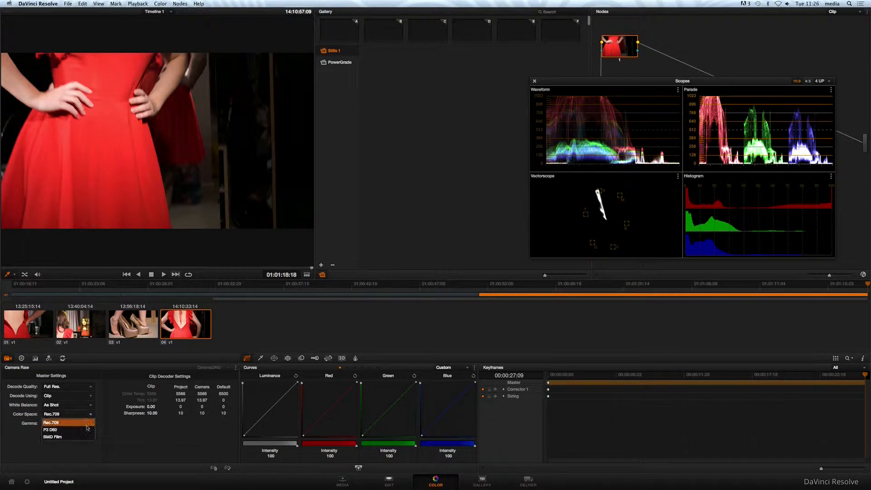
click(86, 436)
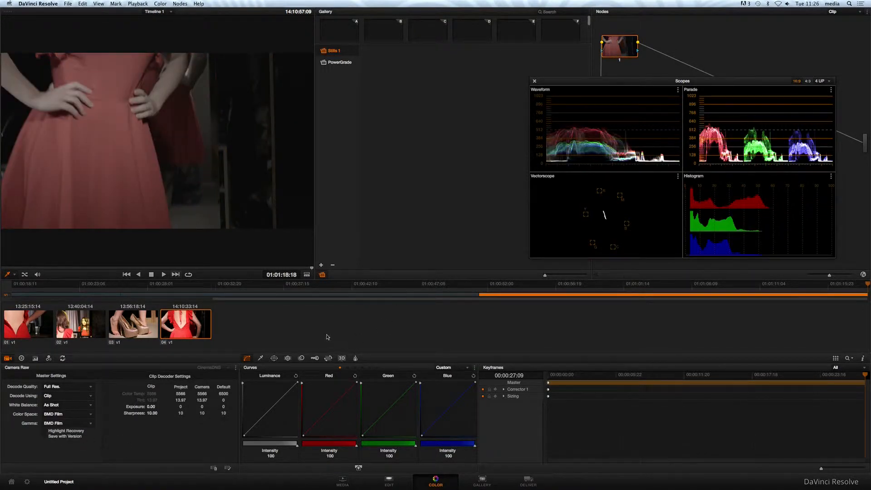
Move the scopes clear of the node and apply the Blackmagic Cinema Camera Film to Rec709 3D LUT to clip 04's node
drag(640, 81, 576, 103)
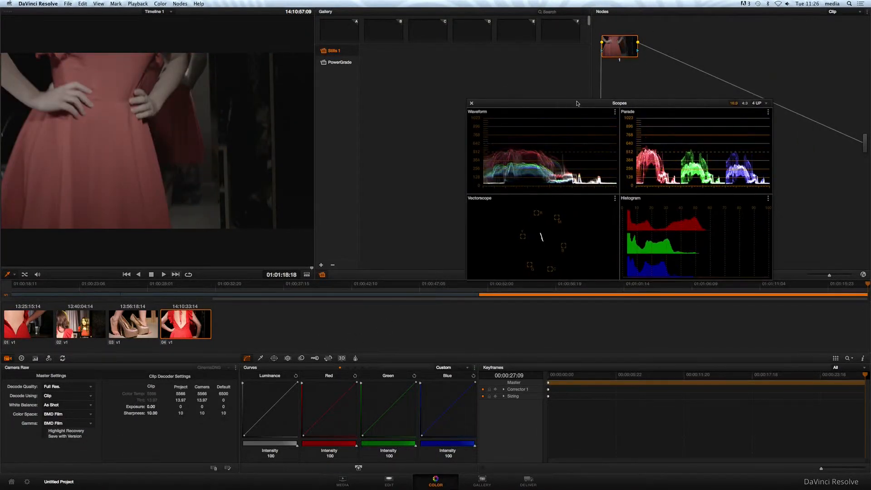
right_click(612, 52)
mouse_move(654, 104)
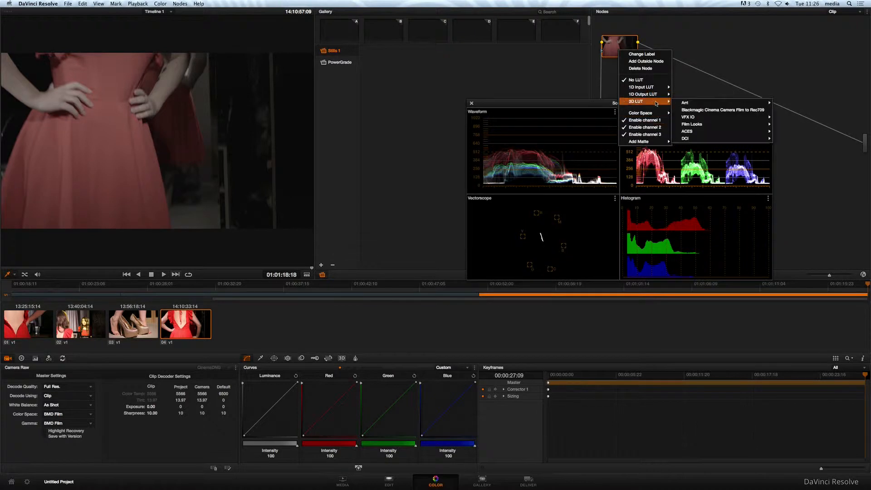
click(714, 110)
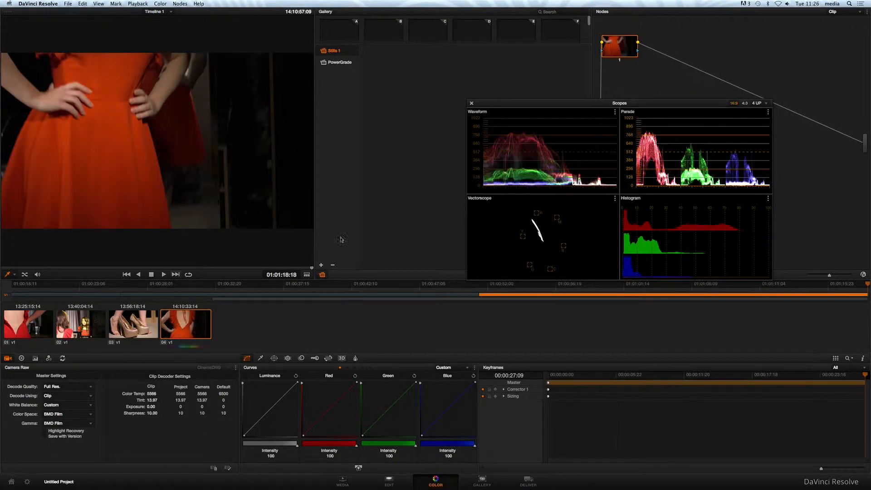
Grab a still of clip 04's graded frame into the gallery
right_click(178, 324)
right_click(98, 95)
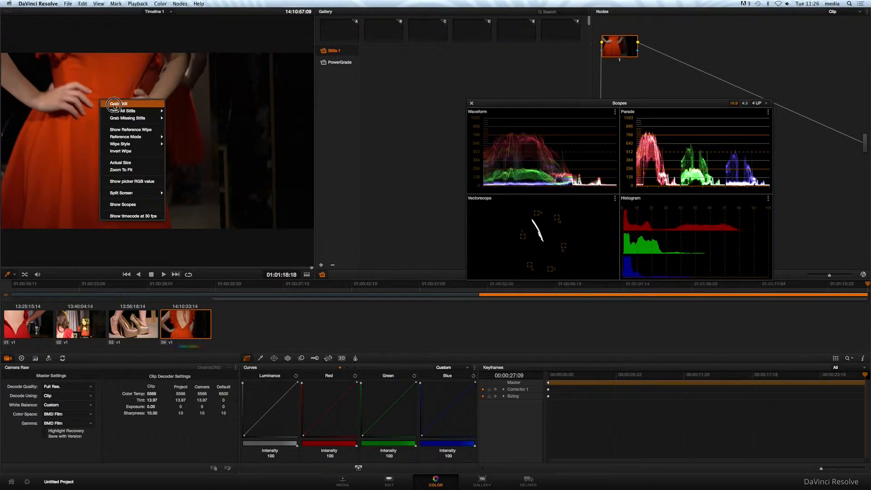
click(113, 101)
Apply the grabbed still's grade to clips 03, 02 and 01 in turn
click(148, 318)
right_click(401, 59)
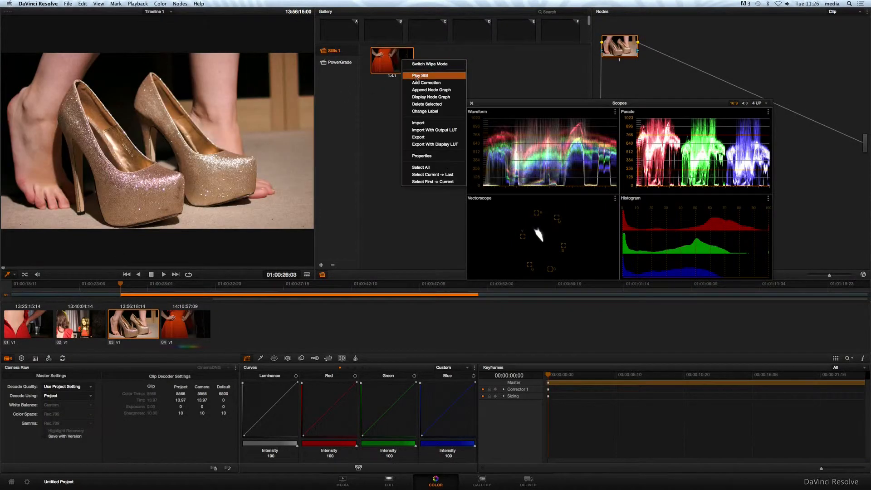
click(414, 75)
click(81, 323)
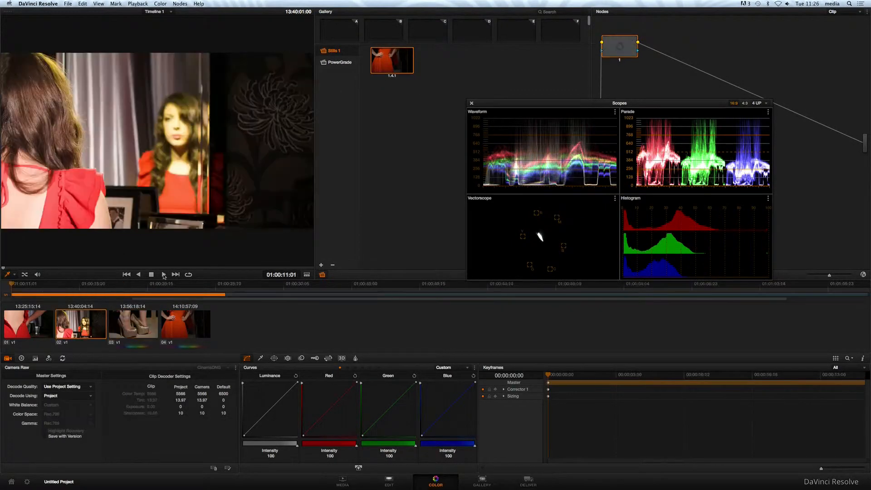
right_click(401, 59)
click(415, 84)
click(28, 323)
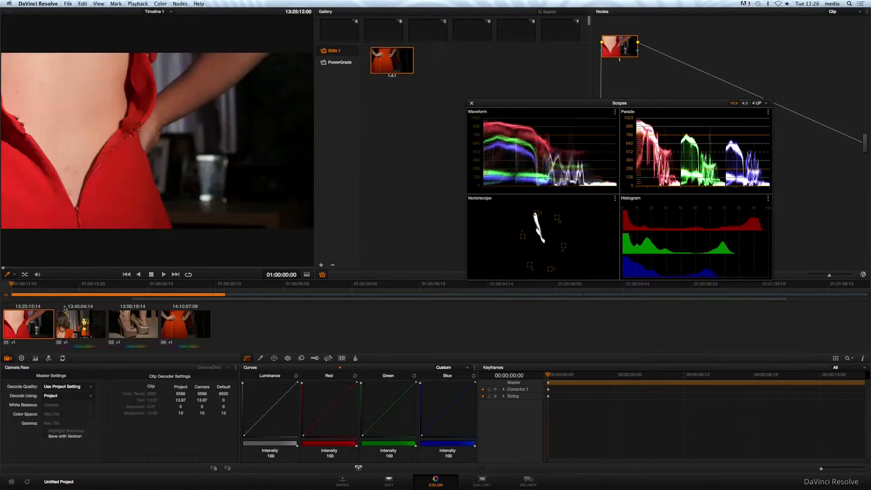
right_click(402, 71)
click(413, 88)
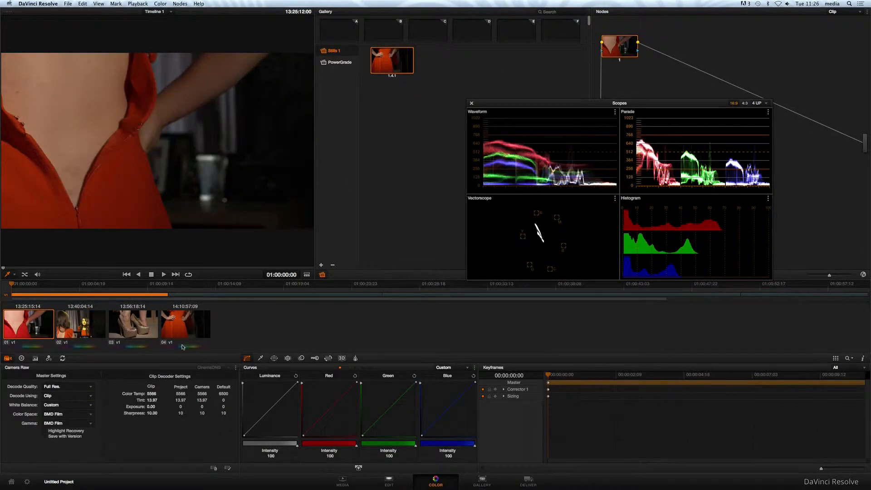
click(181, 330)
right_click(626, 49)
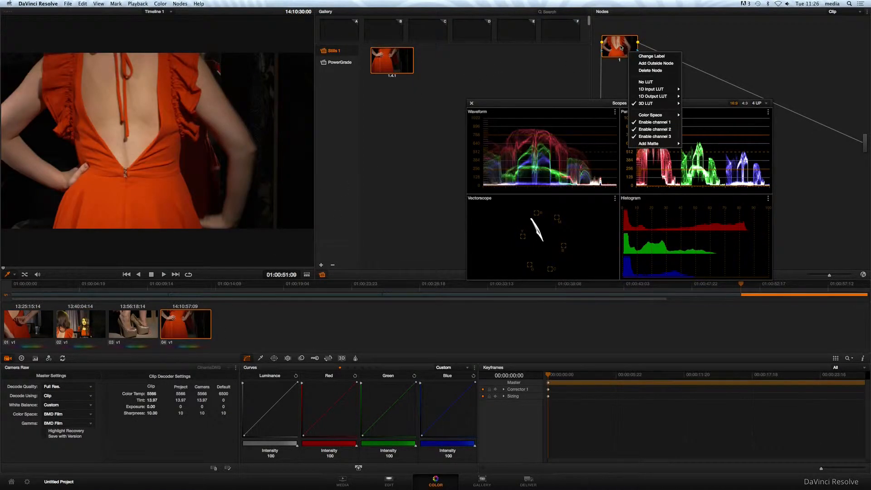
click(579, 93)
On the Deliver page, use the Export to Final Cut Pro easy setup and review the remaining render settings
click(527, 482)
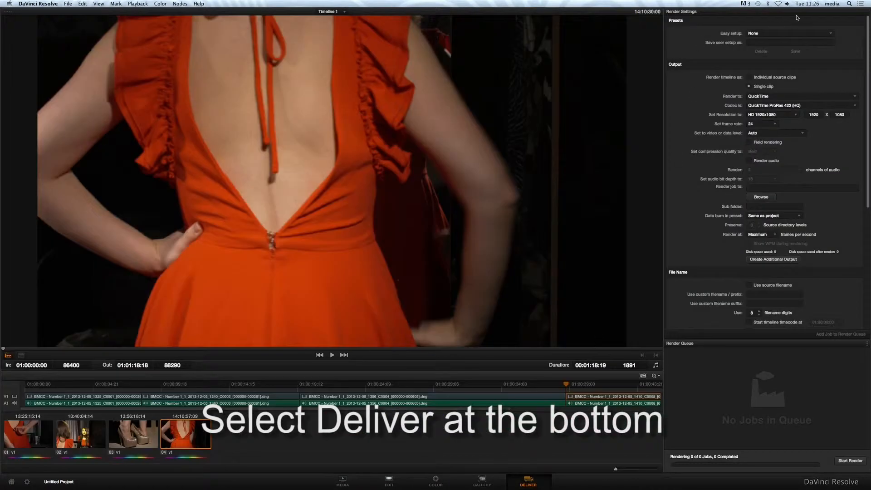
click(799, 33)
click(805, 56)
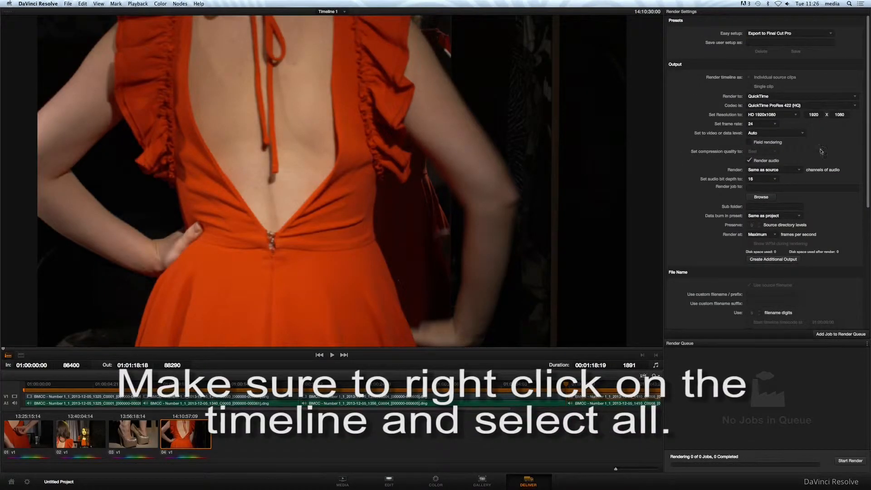
scroll(811, 163, down, 2)
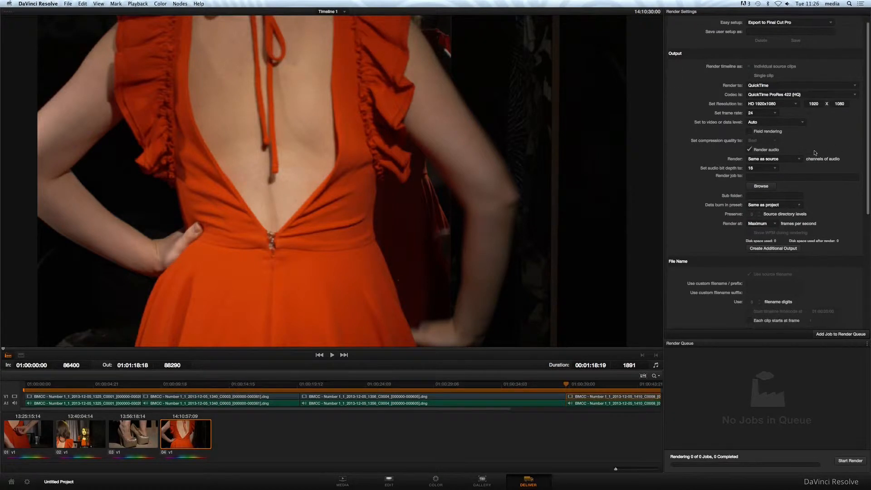
drag(869, 121, 866, 142)
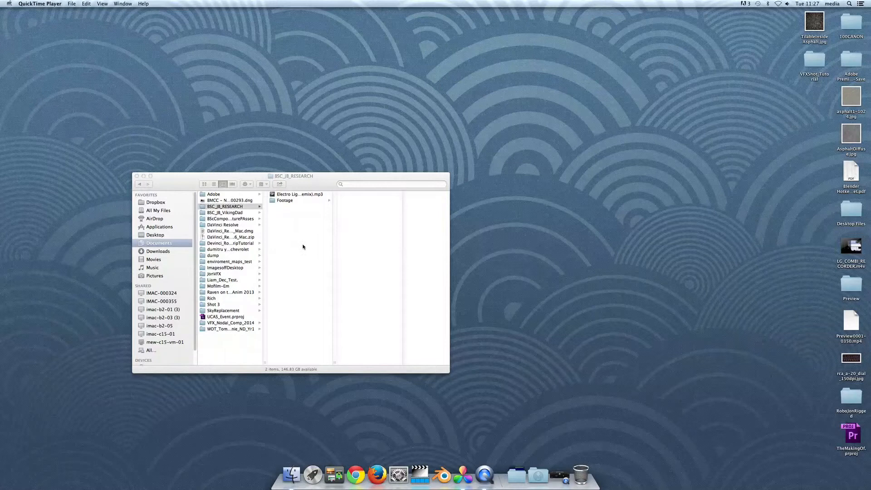
Create a new folder named Proxies inside the BSC_JB_RESEARCH folder
right_click(303, 247)
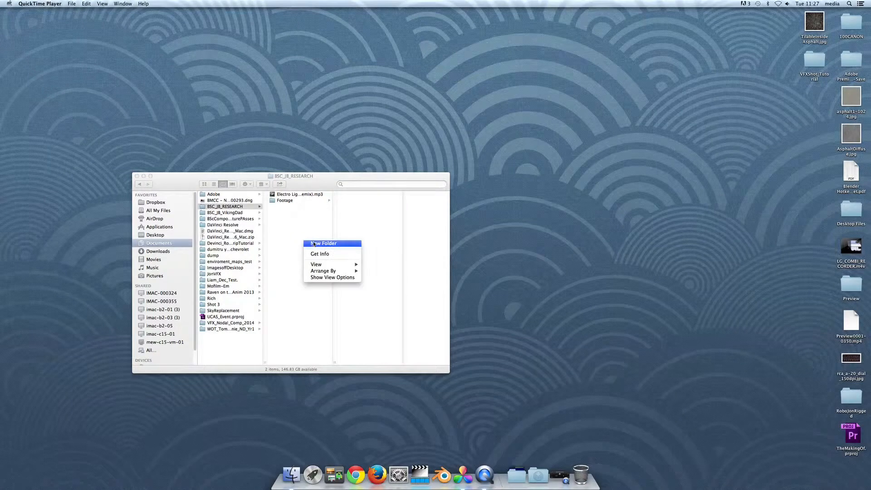
click(314, 243)
click(298, 209)
key(Return)
text(Proxies)
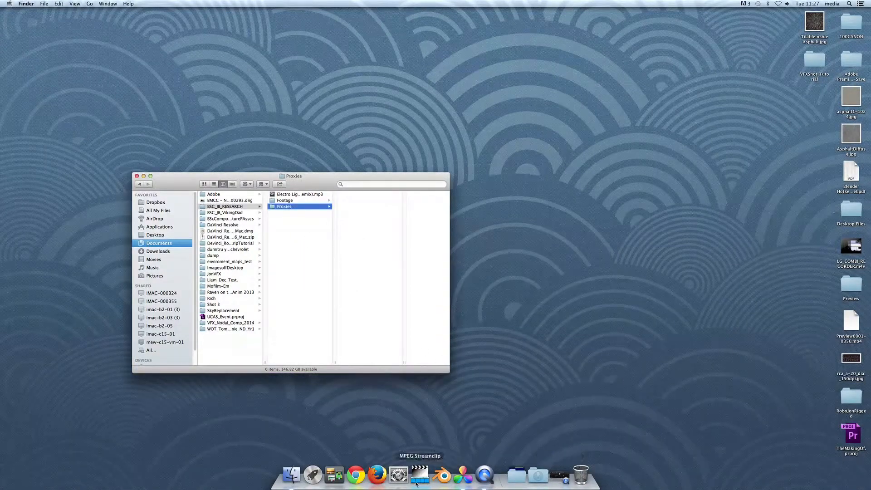
Switch to DaVinci Resolve and set the render location to the Proxies folder in Documents/BSC_JB_RESEARCH
click(462, 474)
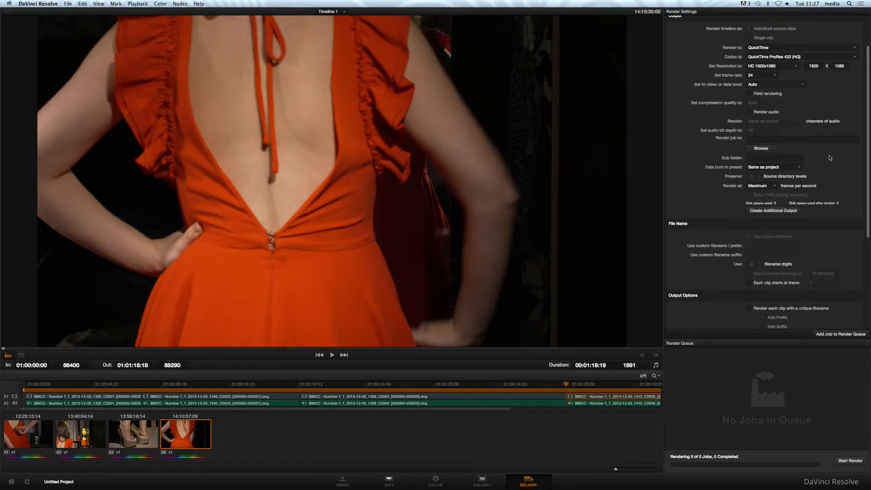
click(764, 149)
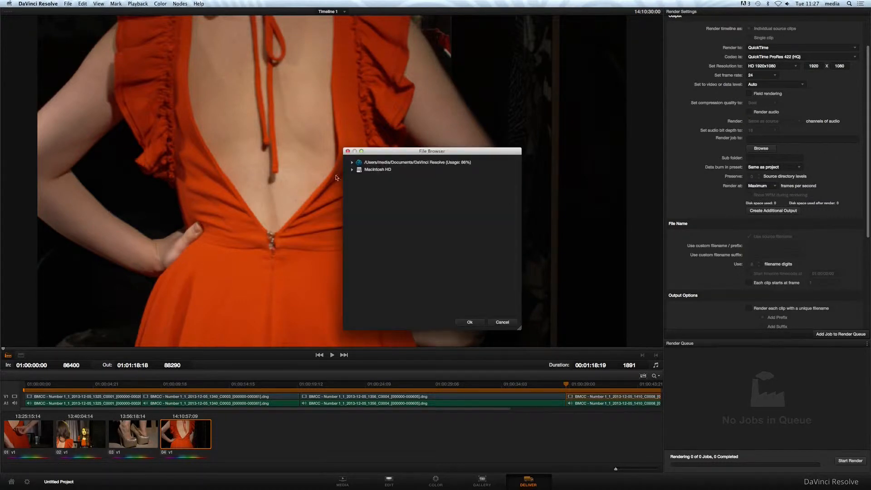
click(352, 169)
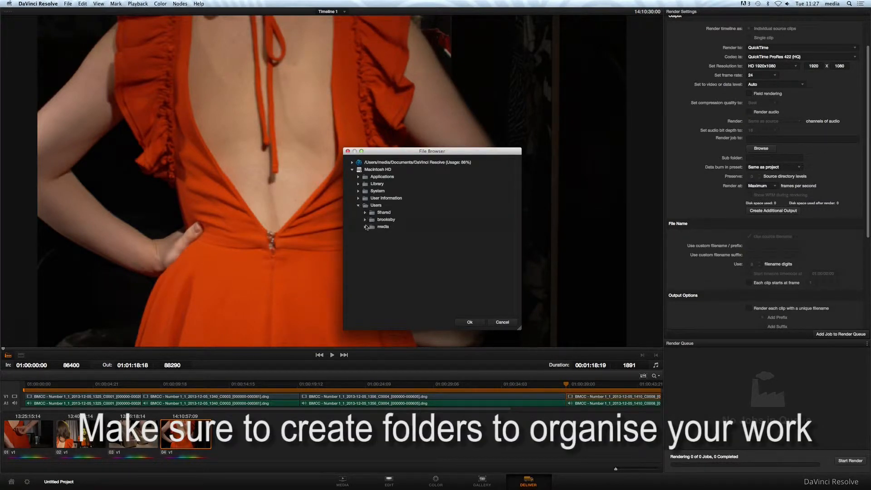
click(365, 227)
click(371, 248)
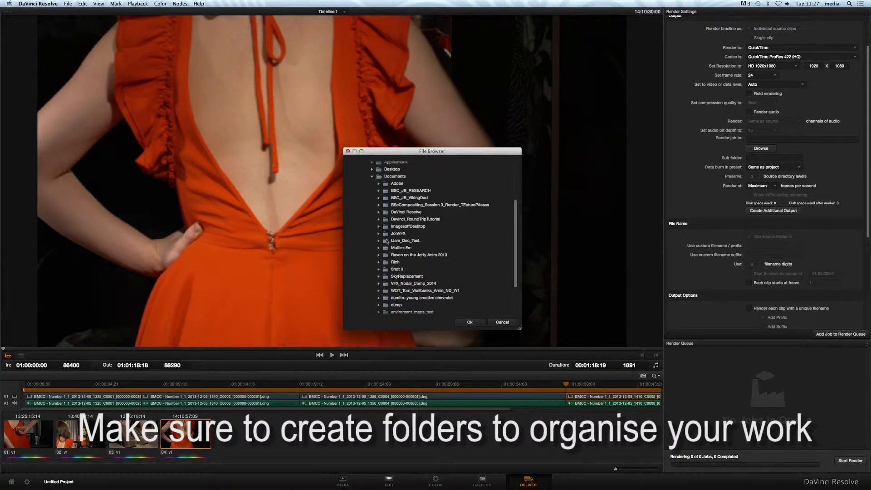
click(378, 191)
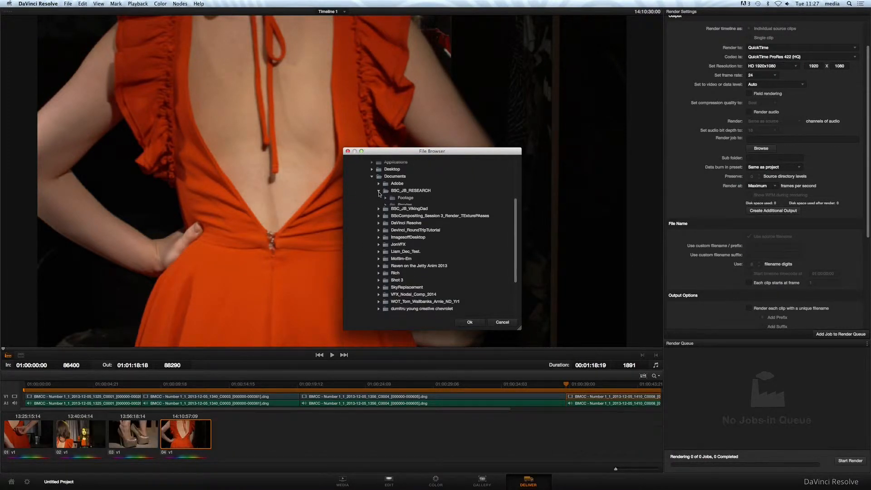
click(399, 204)
click(482, 322)
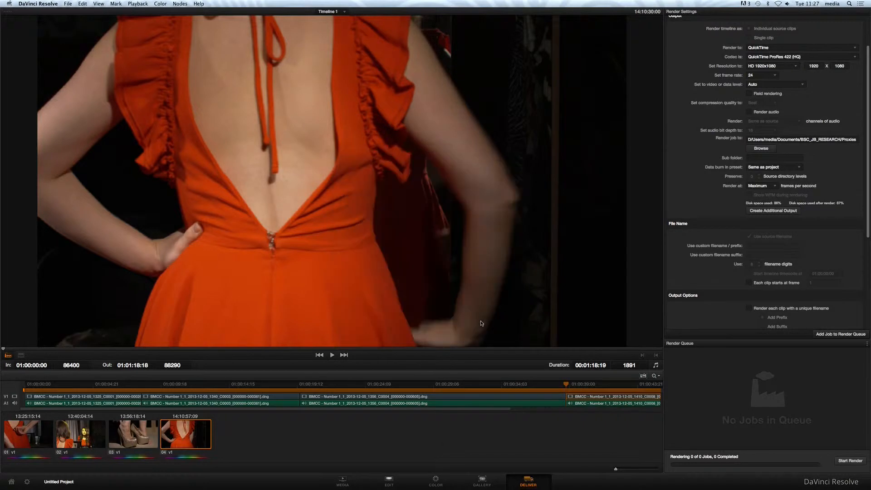
Add the job to the render queue and start rendering it
click(845, 334)
click(859, 463)
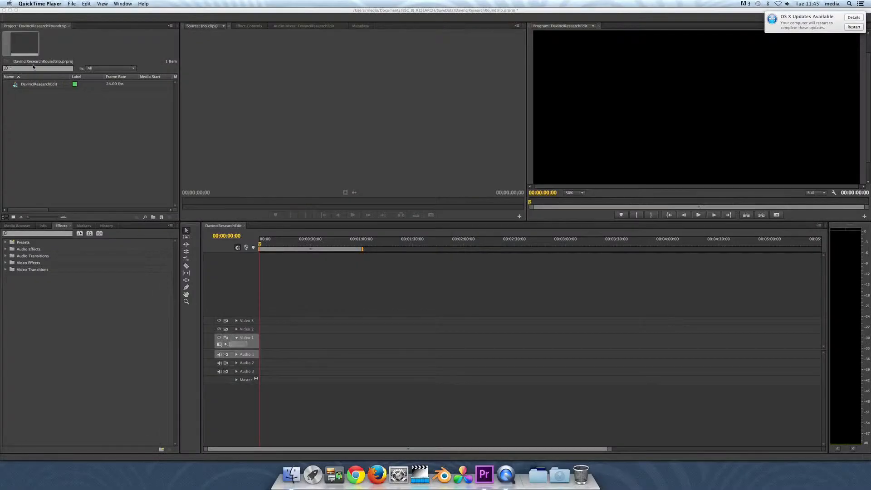
In the Premiere Pro project DavinciResearchRoundtrip, create a new bin named footage
right_click(62, 123)
click(76, 131)
text(footage)
click(28, 110)
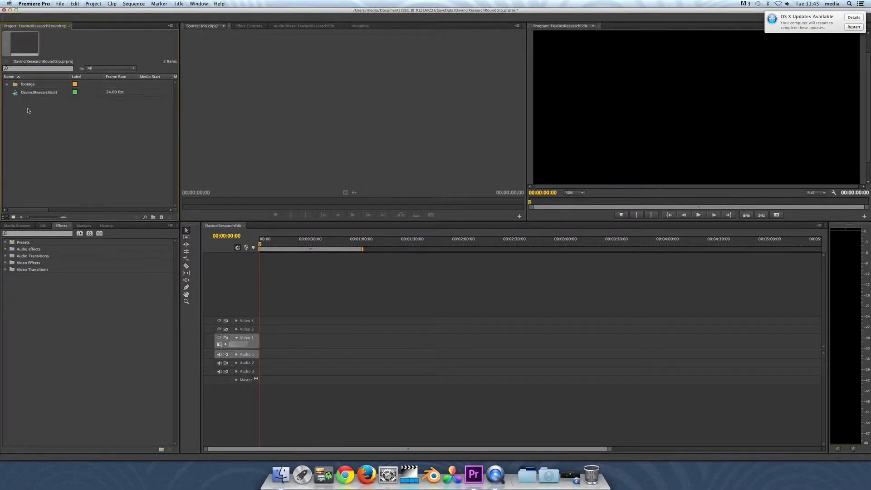
Import all four BMCC .mov proxies from Documents/BSC_JB_RESEARCH/Proxies into the footage bin
right_click(41, 132)
click(13, 86)
right_click(17, 86)
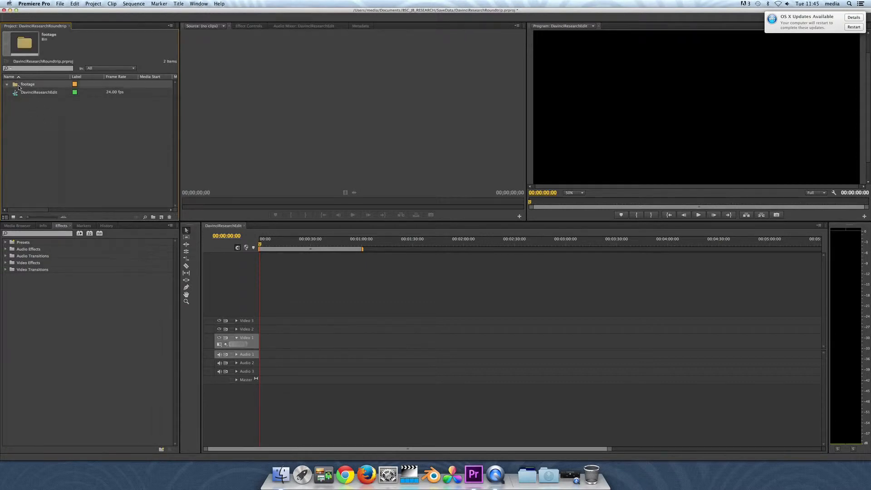
click(14, 114)
right_click(17, 85)
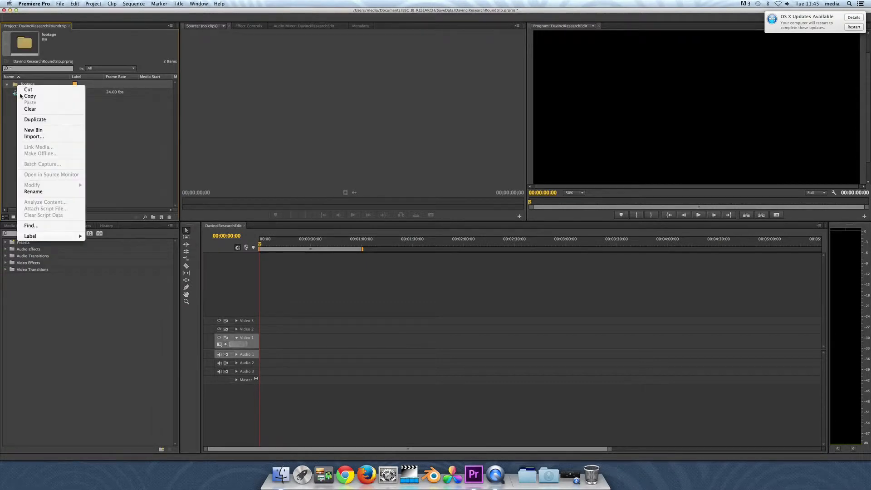
click(34, 136)
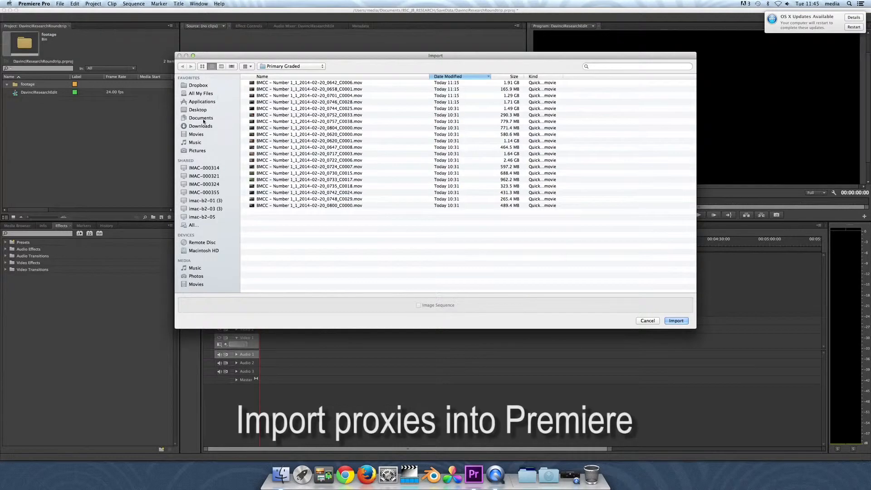
click(203, 120)
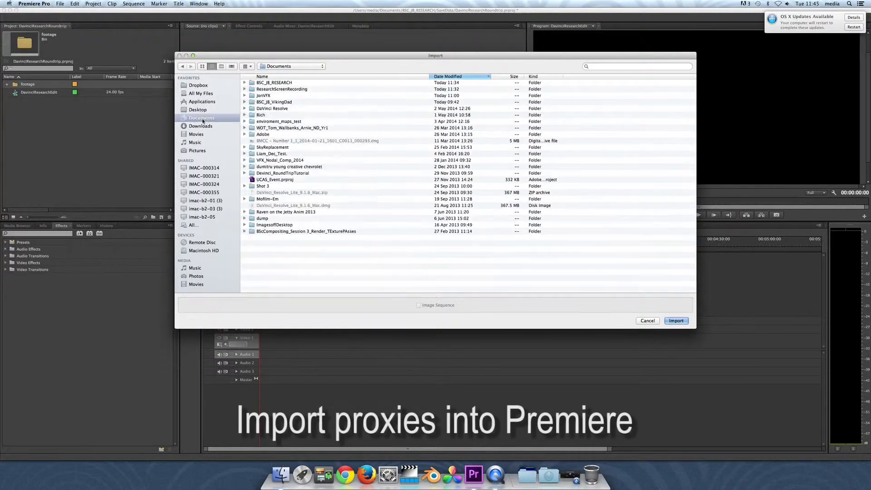
double_click(253, 84)
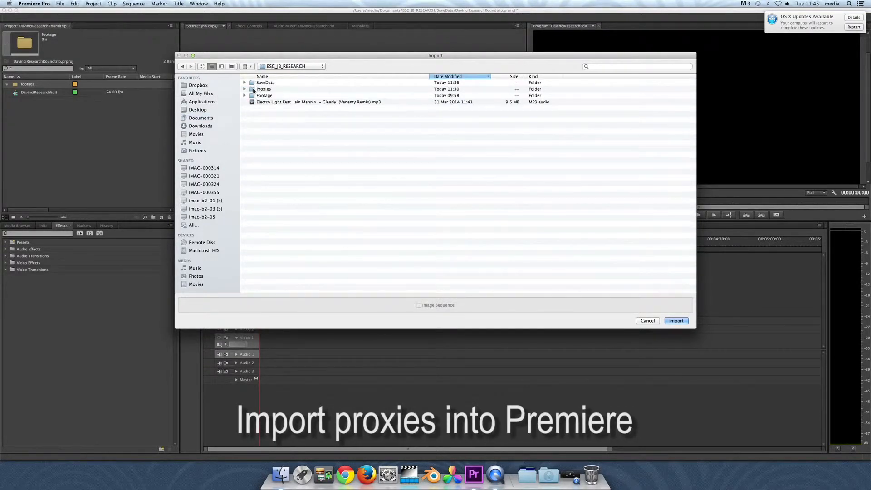
double_click(254, 89)
click(254, 83)
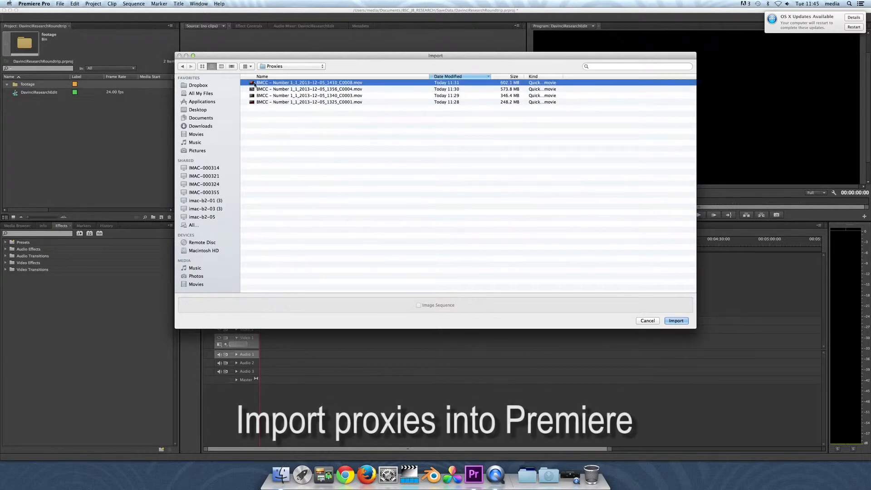
shift+click(253, 102)
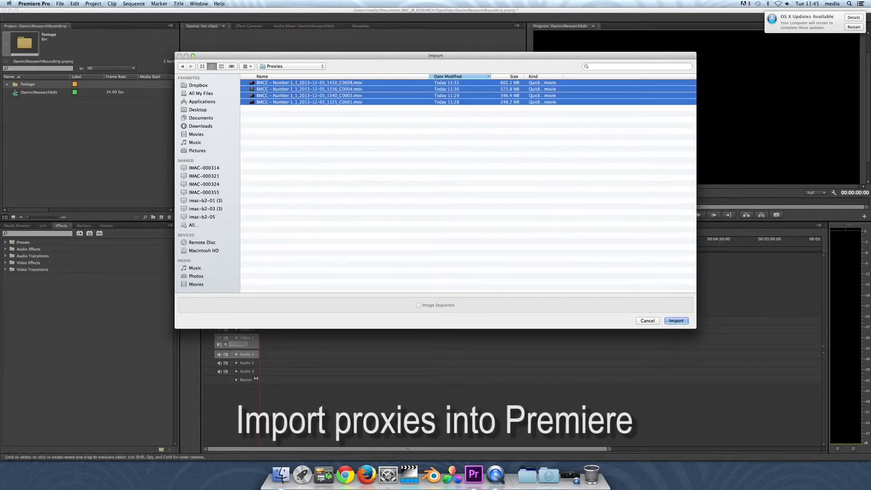
click(676, 320)
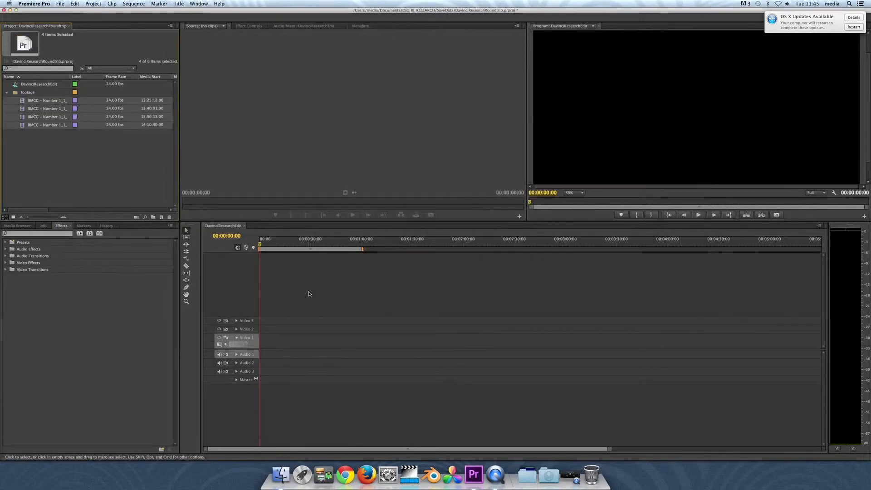
Collapse the footage bin and import the Electro Light MP3 from BSC_JB_RESEARCH into the project root
click(34, 136)
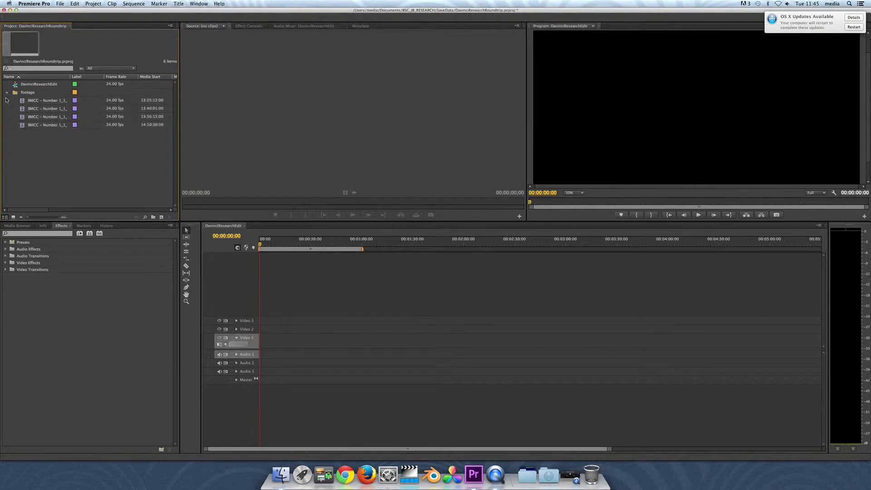
click(7, 92)
right_click(36, 131)
click(50, 164)
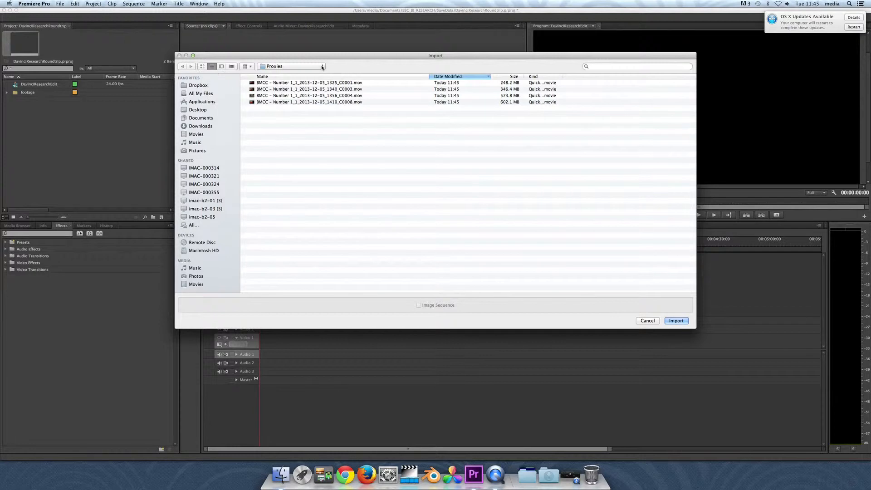
click(321, 67)
click(319, 74)
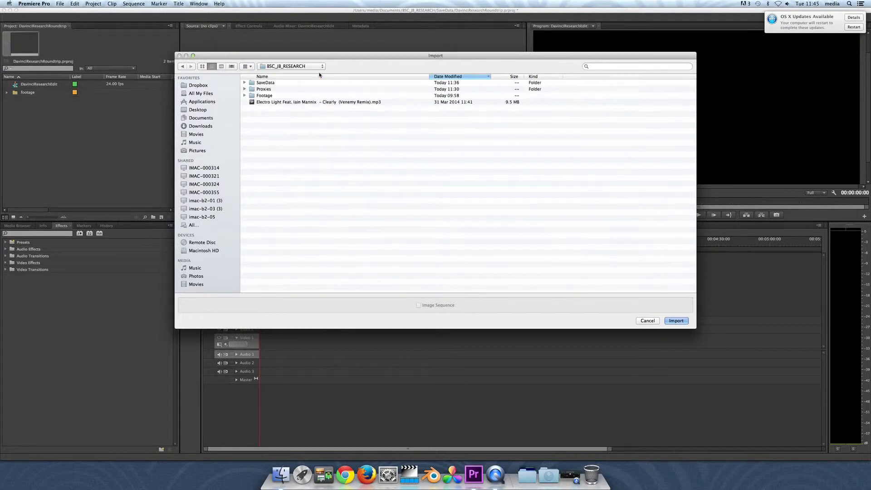
click(257, 101)
click(669, 322)
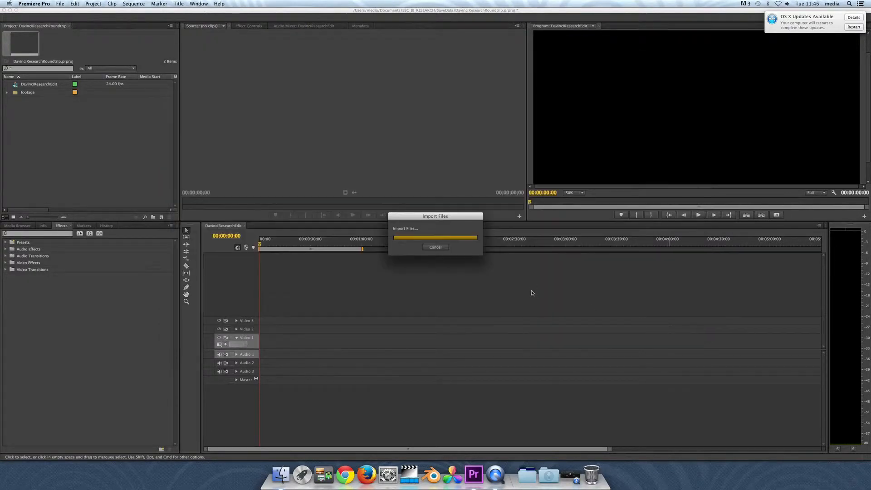
Mark in and out points on the 1325_C0001 proxy for about 3 seconds and place it at the start of Video 1
click(7, 101)
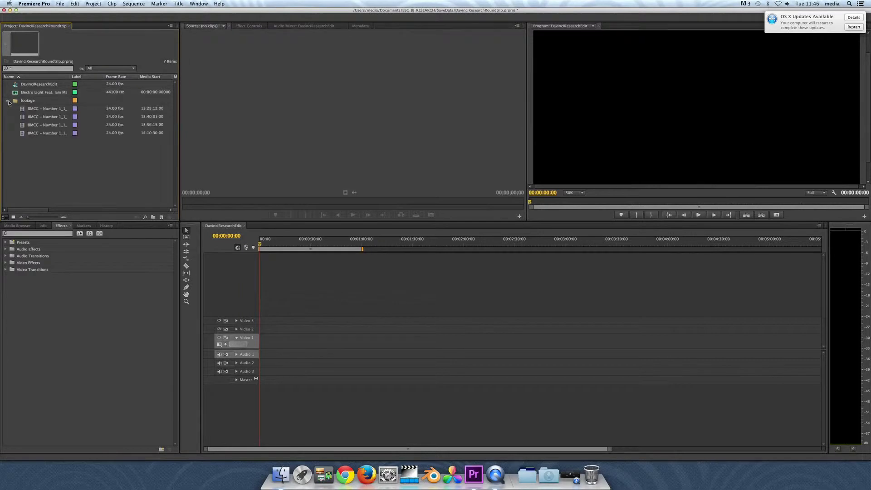
click(23, 109)
double_click(26, 110)
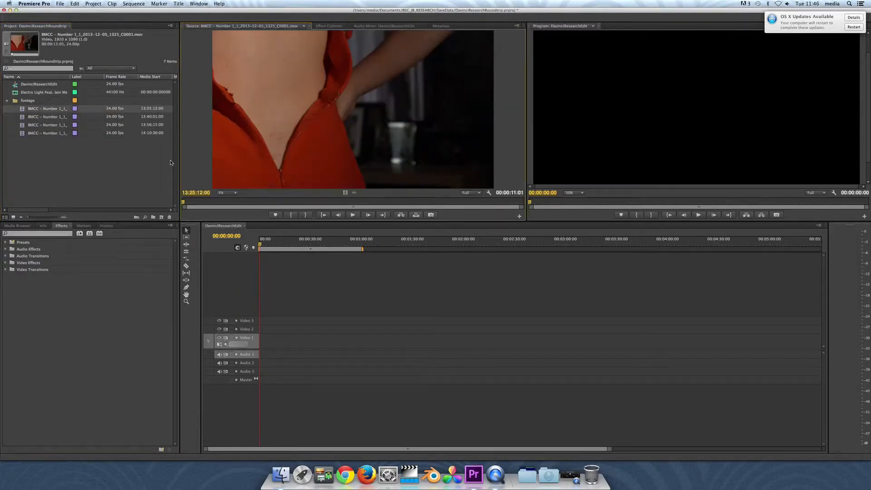
drag(192, 204, 360, 206)
click(290, 215)
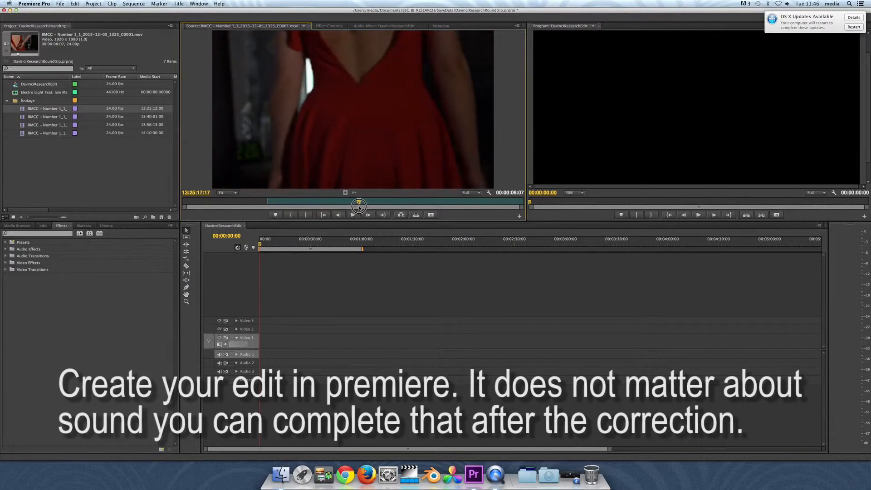
click(306, 215)
drag(331, 173, 265, 340)
Add the Electro Light track at the start of Audio 1, trim it to about 51 seconds and play the opening
drag(18, 93, 268, 359)
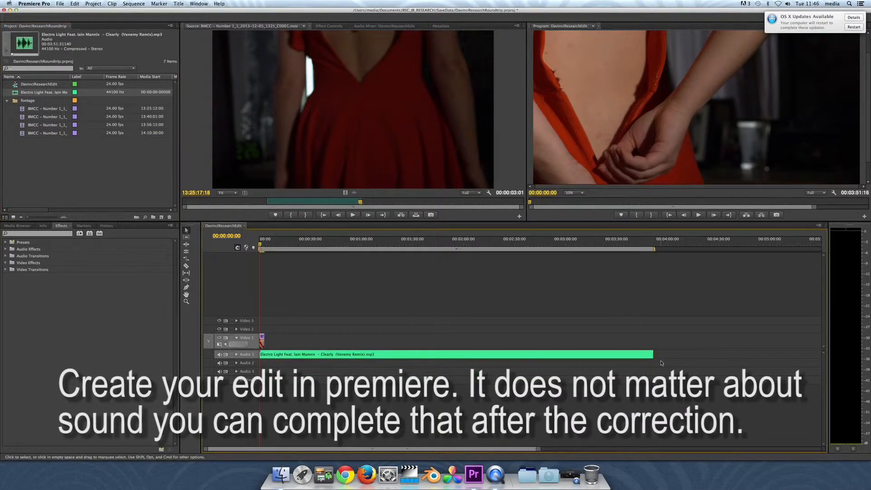
drag(653, 354, 347, 356)
key(space)
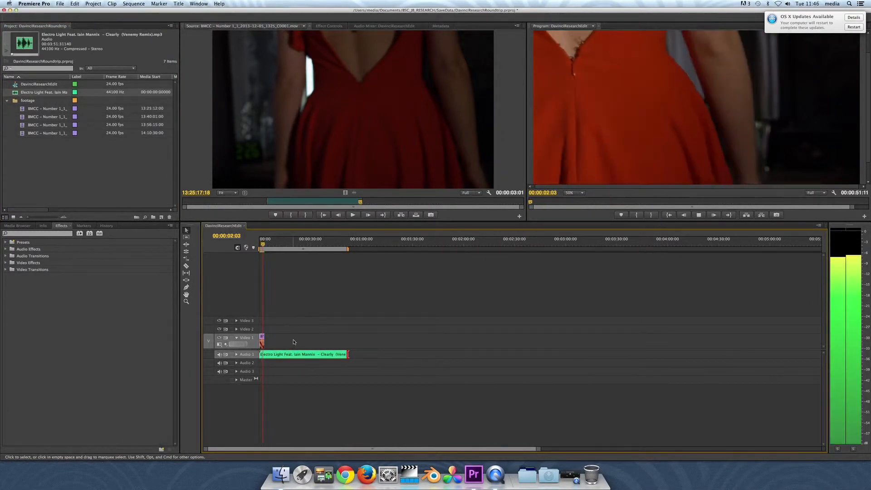
key(space)
Check the footage clips, then mark a roughly 12-second range of the 1340_C0003 proxy and place it after the first clip on Video 1
click(22, 116)
click(22, 109)
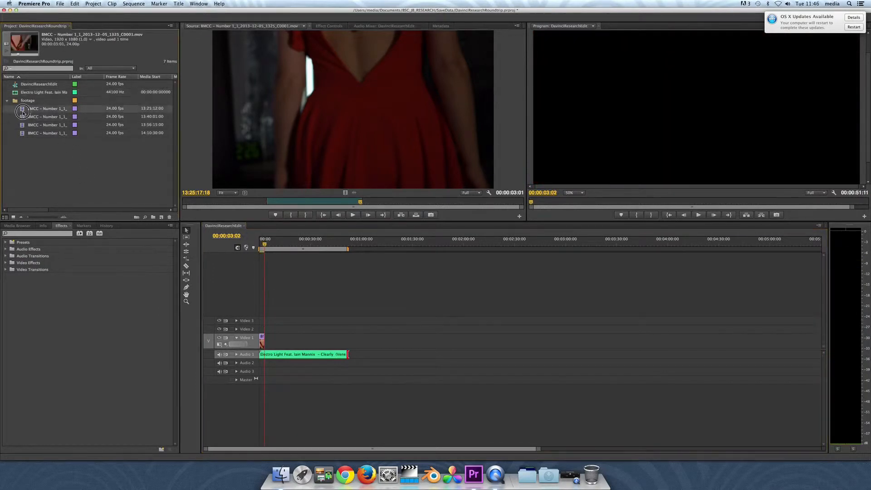
click(22, 117)
click(22, 125)
click(23, 133)
click(25, 119)
drag(22, 116, 488, 202)
click(290, 214)
key(o)
drag(345, 190, 273, 341)
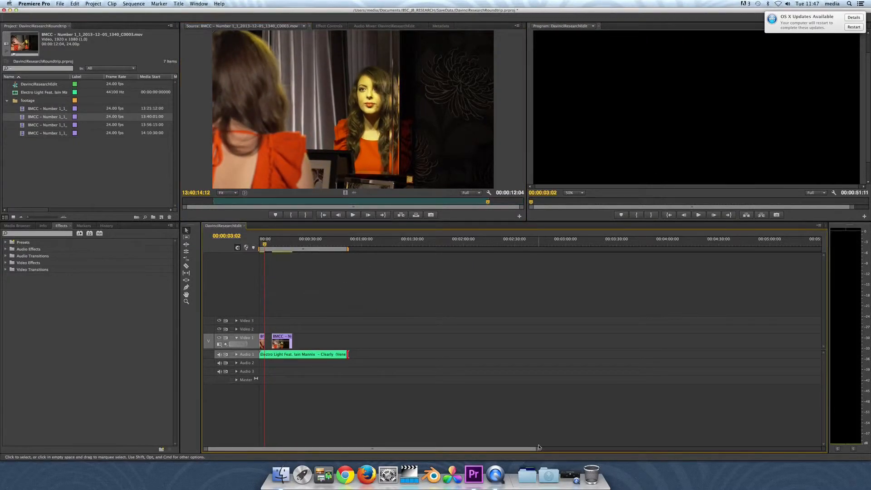
Move the 1340_C0003 clip on Video 1 so it directly follows the first clip
drag(538, 448, 314, 449)
click(288, 244)
drag(352, 336, 314, 336)
Mark a range of the 1356_C0004 shoe shot and place it directly after the second clip on Video 1
double_click(47, 125)
click(355, 202)
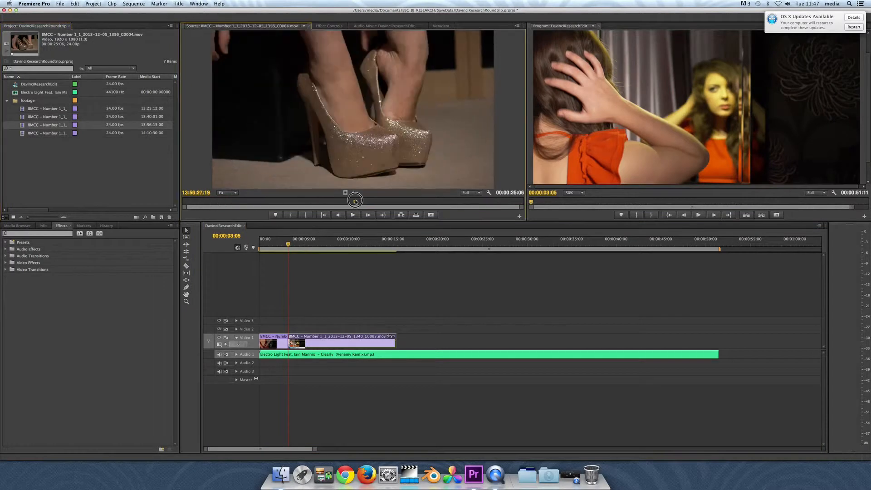
key(i)
drag(355, 201, 400, 341)
key(o)
Mark in and out points on the 1410_C0008 proxy for about 4.5 seconds and place it on Video 1 after the shoe shot
double_click(47, 133)
drag(248, 203, 297, 204)
click(306, 215)
click(291, 215)
drag(345, 192, 505, 343)
Shift the last clip on Video 1 to directly follow the shoe shot and return the playhead to the sequence start
click(527, 244)
drag(488, 341, 469, 341)
drag(494, 342, 486, 341)
drag(527, 243, 261, 245)
key(XF86AudioLowerVolume)
Apply Dip to Black at the start and end of the video edit and Additive Dissolve at the first cut
click(7, 262)
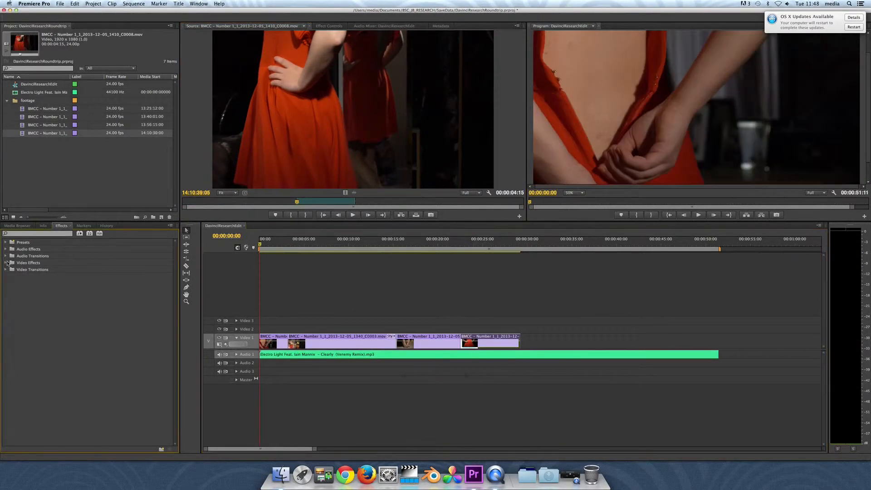
click(6, 269)
click(10, 283)
drag(23, 304, 289, 339)
drag(261, 244, 294, 245)
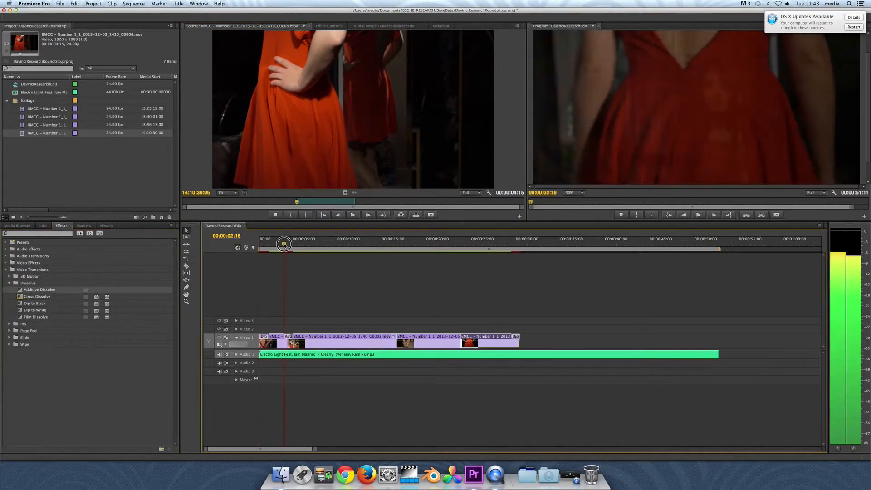
Apply Additive Dissolve at the remaining cuts on Video 1 and play the edit from the start
drag(22, 290, 460, 339)
drag(294, 245, 253, 249)
key(space)
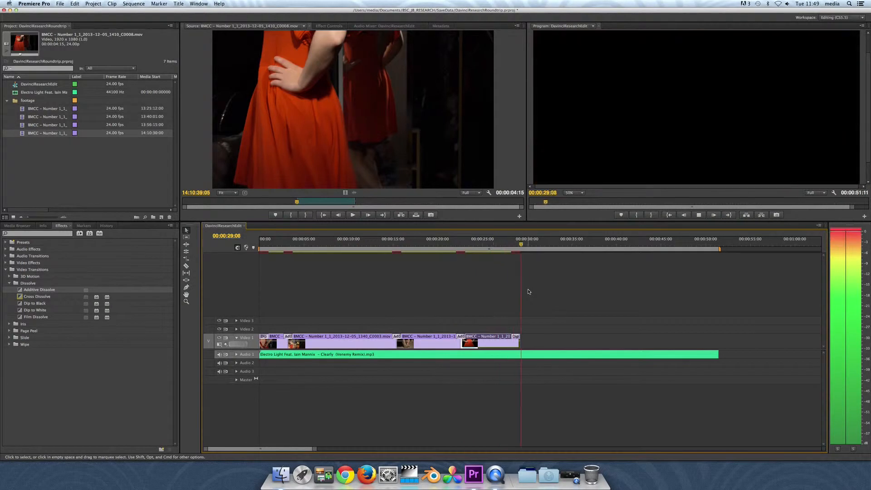
key(space)
Extend the last video clip's end to about 30 seconds, preview it and shorten the work area to match
drag(518, 343, 529, 343)
drag(527, 244, 493, 245)
key(space)
key(space)
drag(719, 249, 529, 252)
Export the edit as a Final Cut Pro XML named DavinciResearchRoundtrip in the SaveData folder and quit Premiere Pro
click(59, 4)
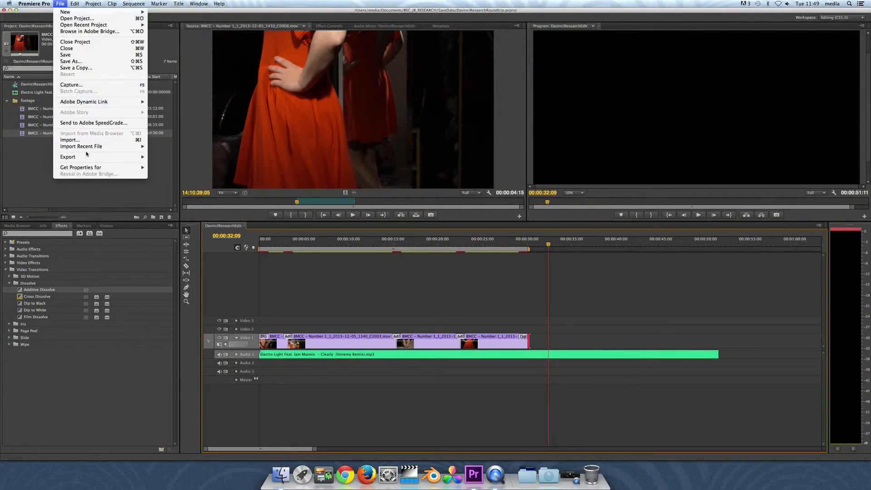
mouse_move(135, 158)
click(172, 196)
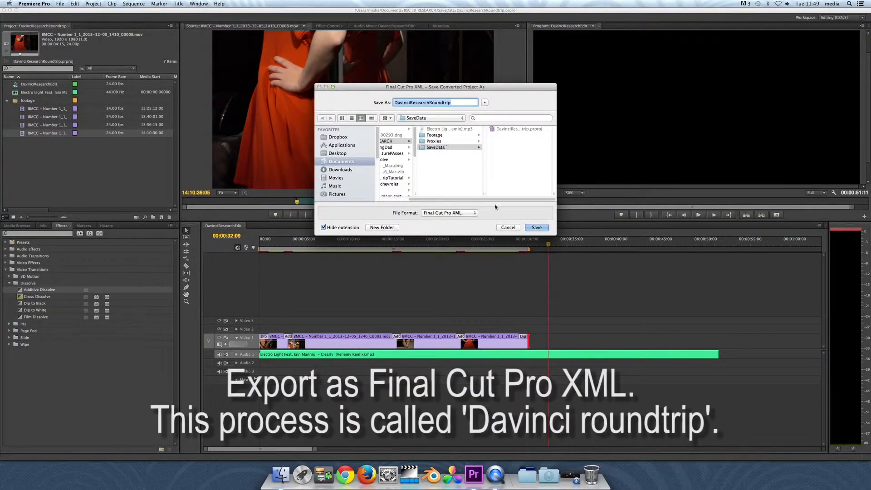
click(536, 227)
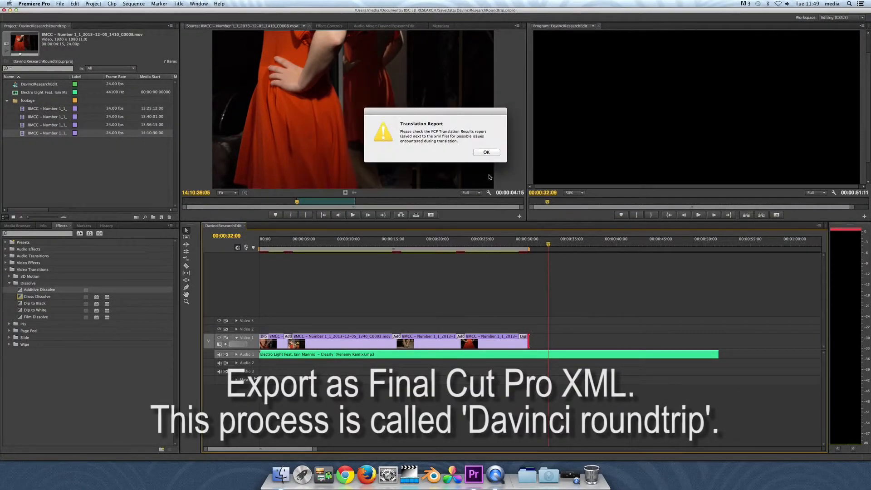
click(486, 152)
click(24, 6)
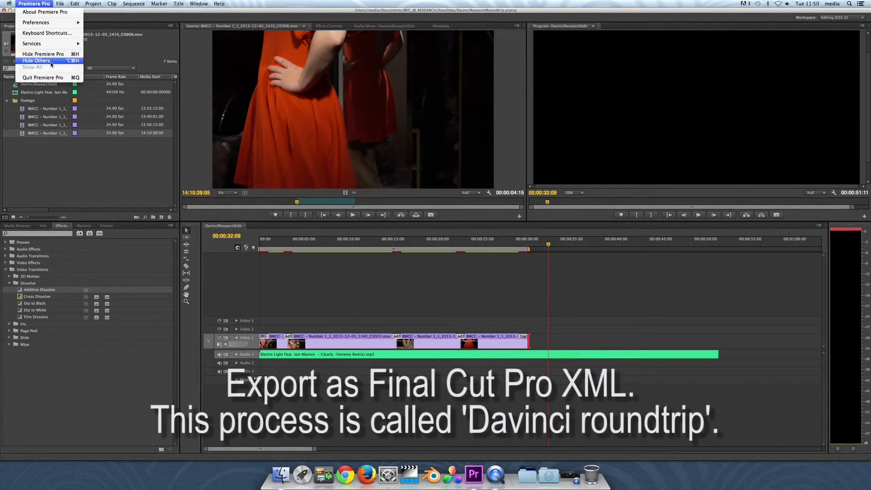
click(52, 81)
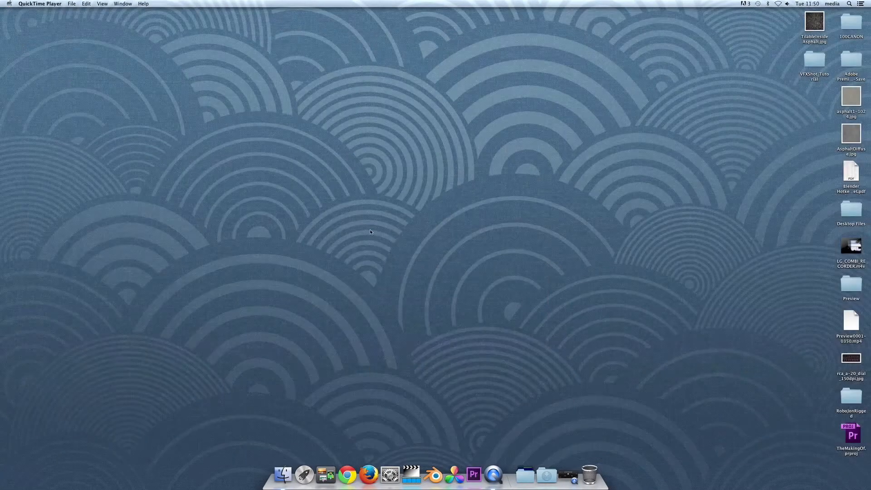
Launch DaVinci Resolve, log in by entering the account password, and open the Researchproject project
click(463, 475)
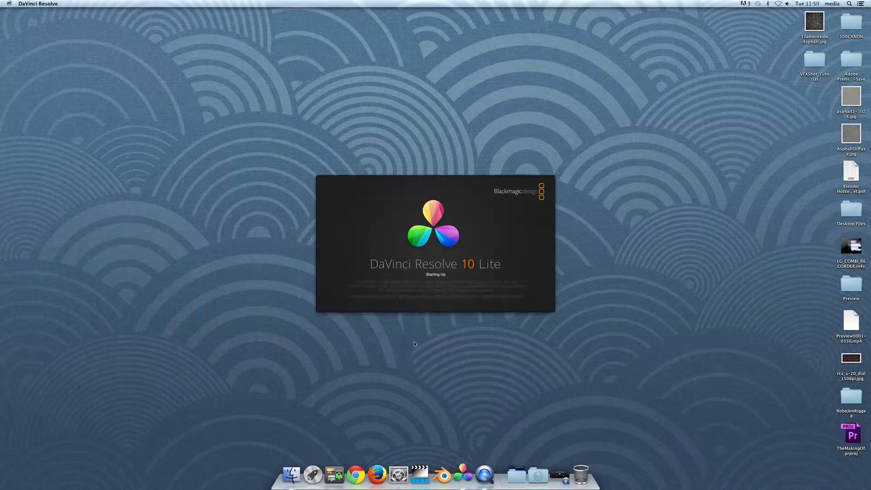
text(••••••••)
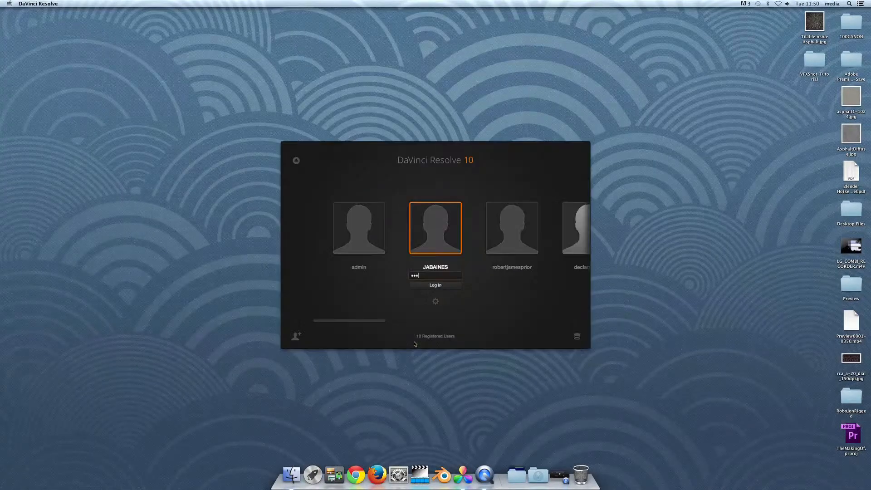
key(Return)
double_click(374, 149)
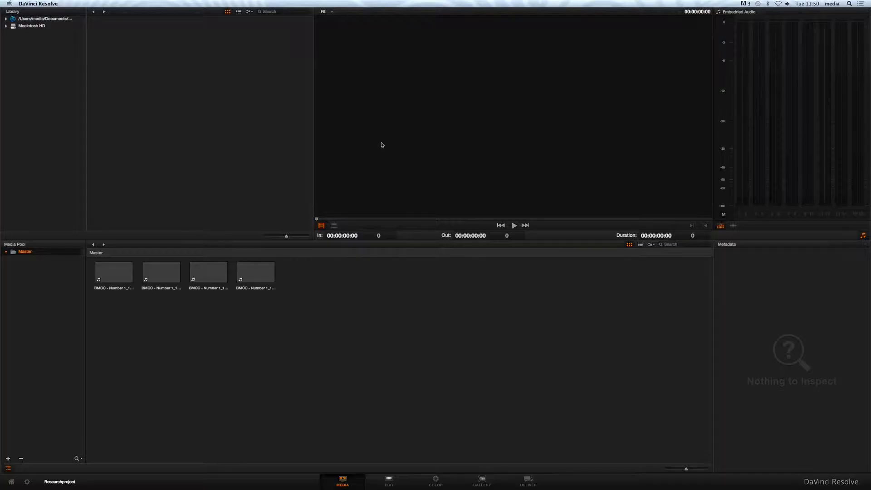
Choose DavinciResearchRoundtrip.xml from Documents/BSC_JB_RESEARCH/SaveData as the timeline file to import on the Edit page
click(393, 484)
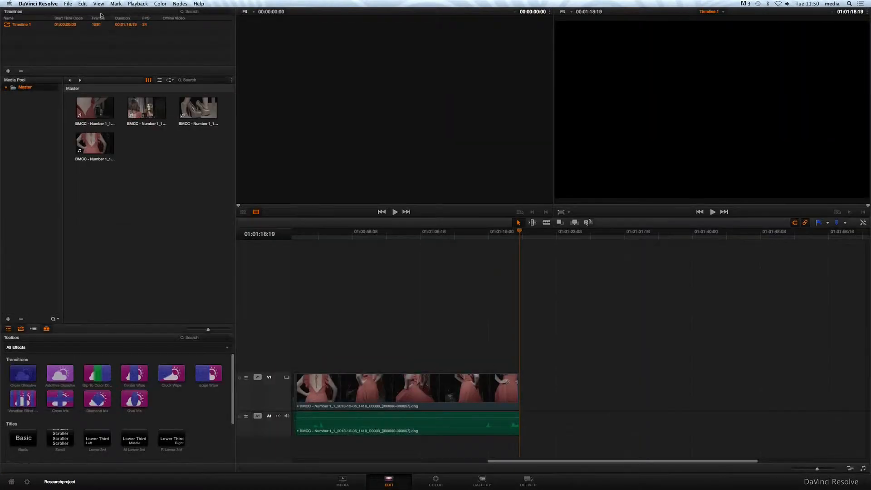
click(67, 3)
click(95, 56)
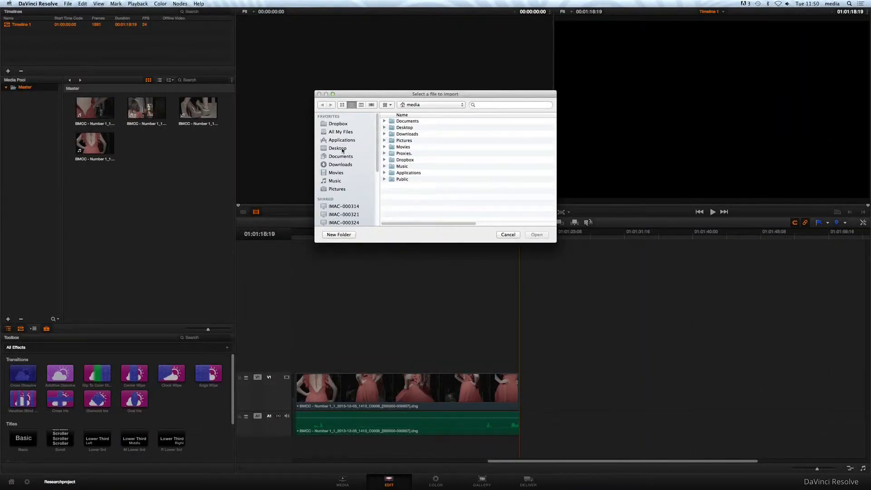
click(340, 156)
scroll(394, 148, up, 2)
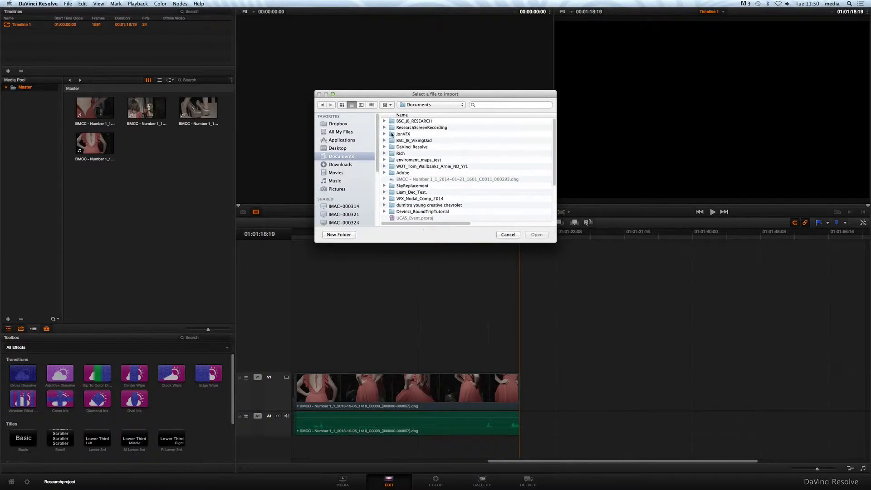
double_click(392, 121)
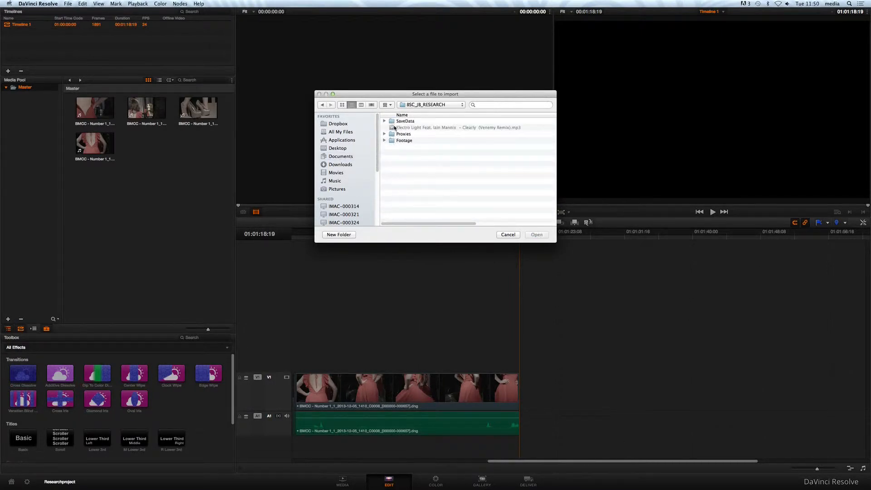
double_click(392, 122)
click(391, 122)
click(532, 235)
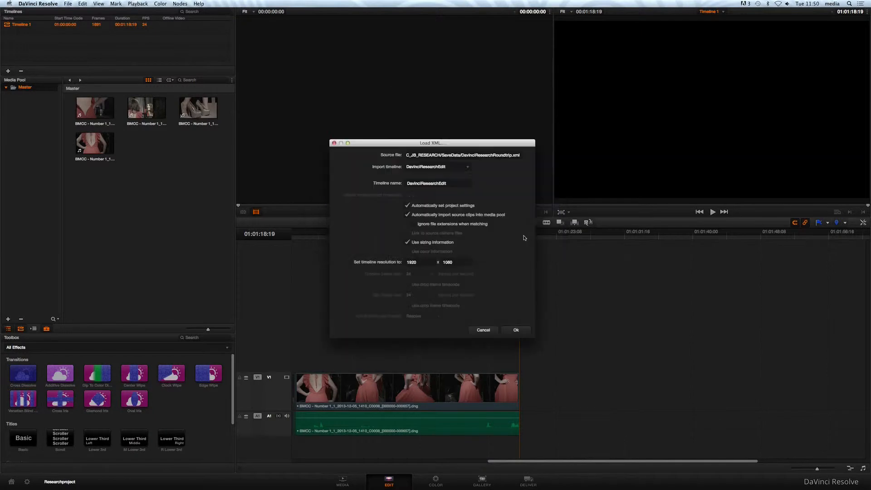
Import the DavinciResearchEdit timeline from the XML with automatic import of source clips into the media pool turned off
click(469, 166)
click(487, 184)
click(407, 215)
click(516, 330)
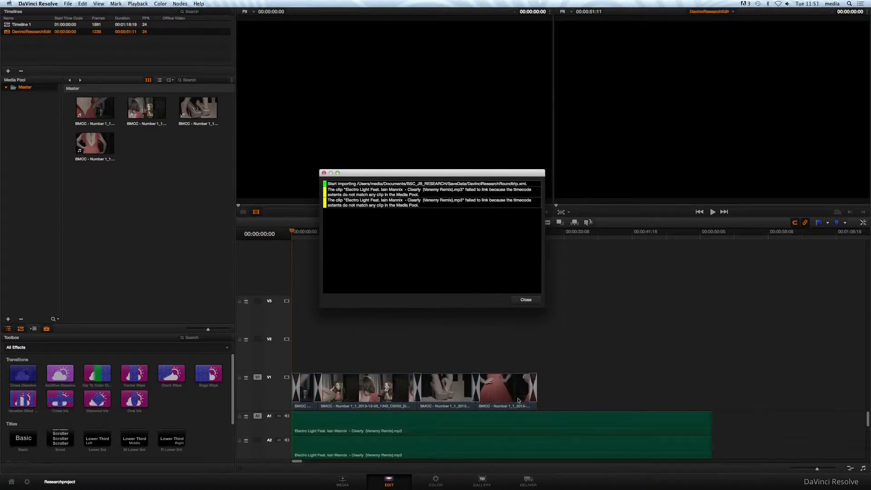
click(44, 3)
click(44, 3)
click(525, 301)
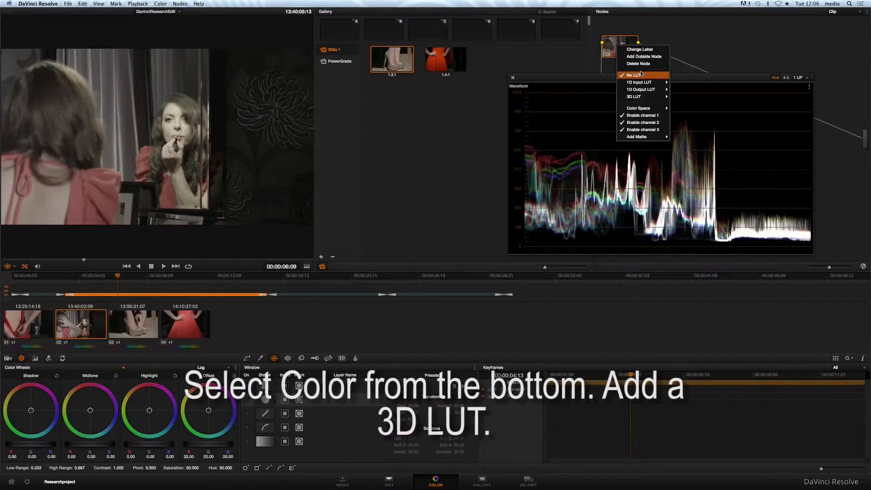
Apply the Blackmagic Cinema Camera Film to Rec709 3D LUT to the mirror shot and set primary Lift to 0.01 and Gain to 0.91
mouse_move(643, 96)
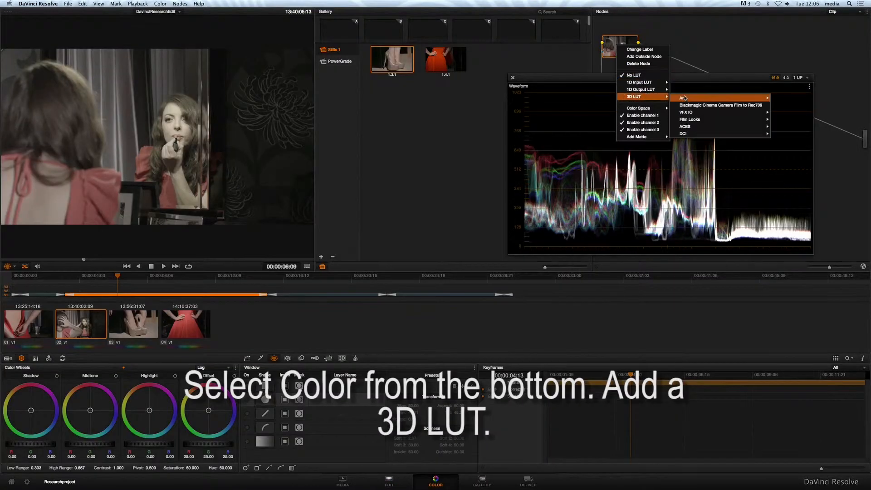
click(697, 106)
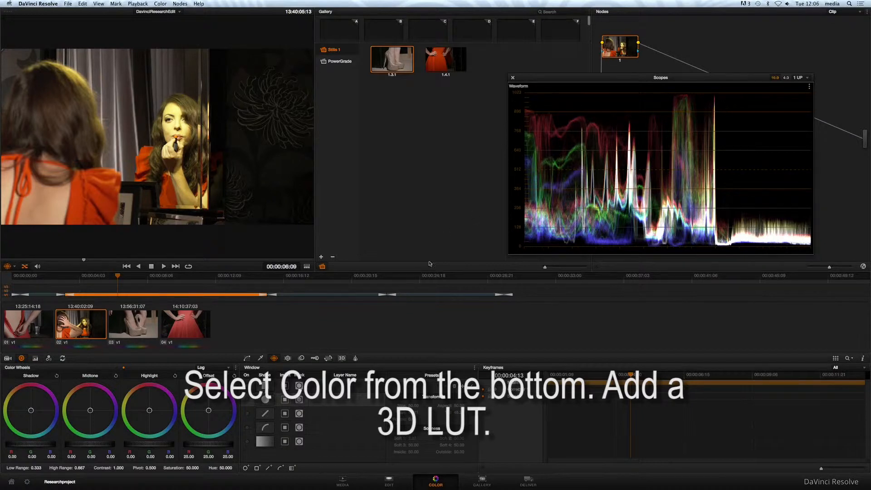
click(211, 368)
click(212, 377)
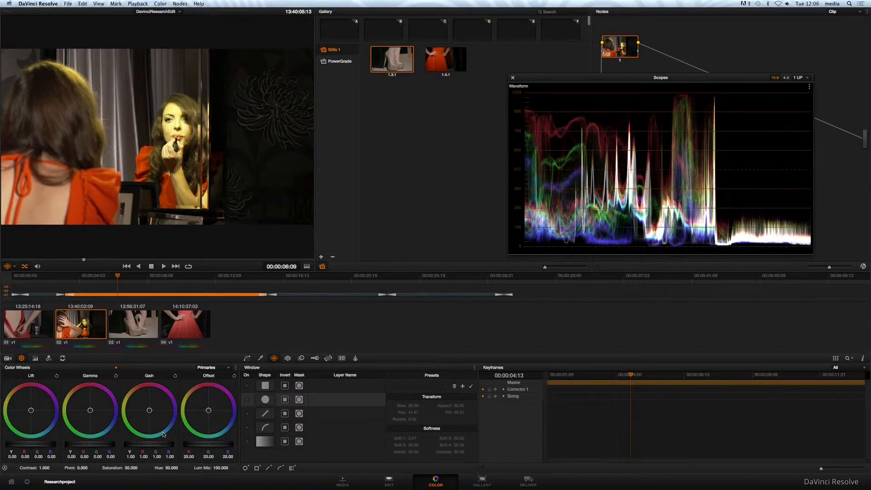
drag(41, 445, 44, 446)
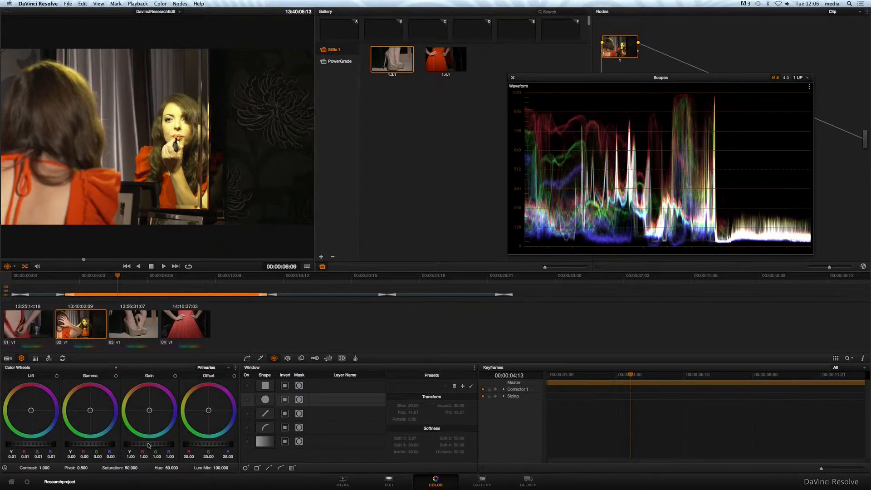
drag(149, 446, 124, 447)
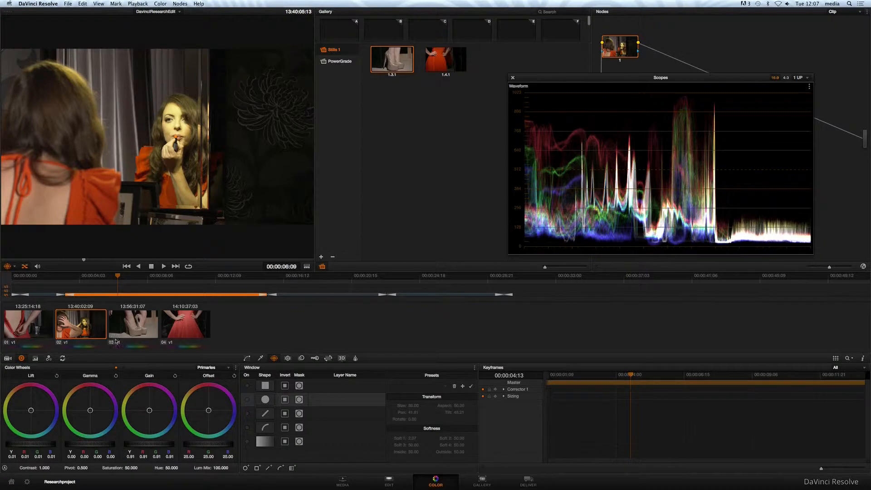
Try isolating the woman's mirrored face with a circular window and the highlight view to read its waveform
click(247, 401)
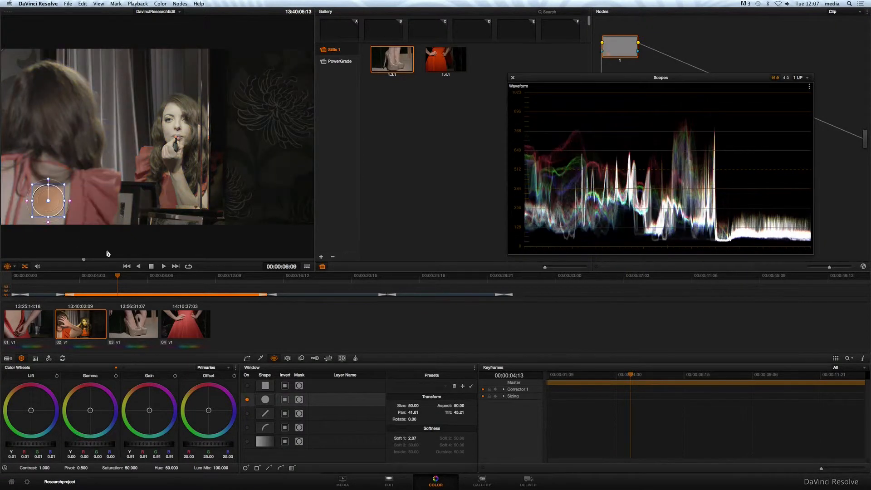
drag(61, 198, 182, 126)
click(808, 87)
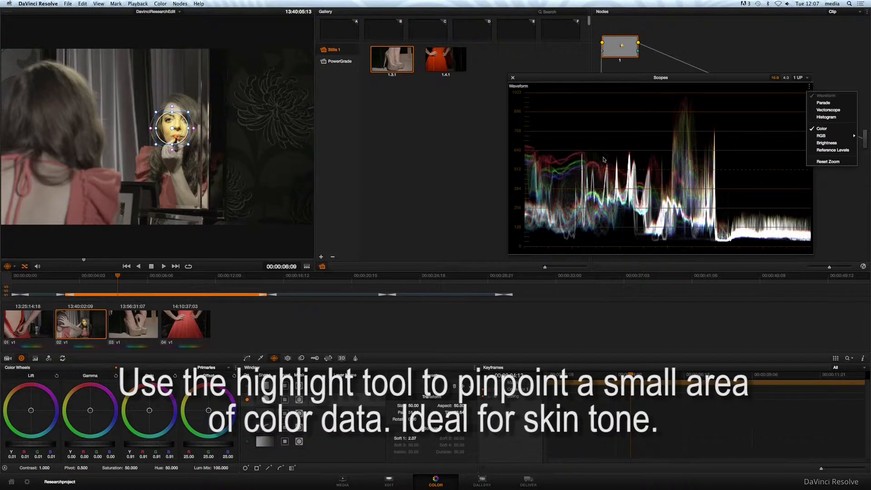
key(shift+h)
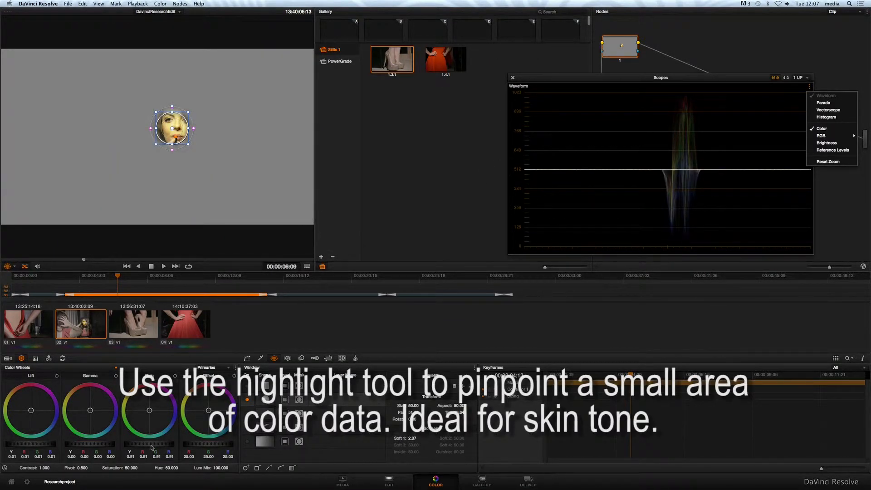
click(102, 445)
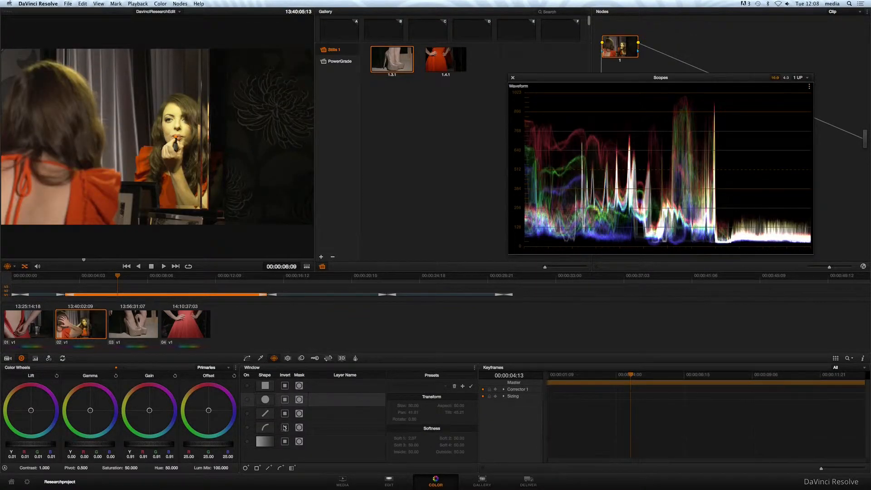
Isolate the mirrored face with a small circular window in highlight view and adjust the waveform scope's brightness settings
click(247, 400)
drag(43, 198, 169, 132)
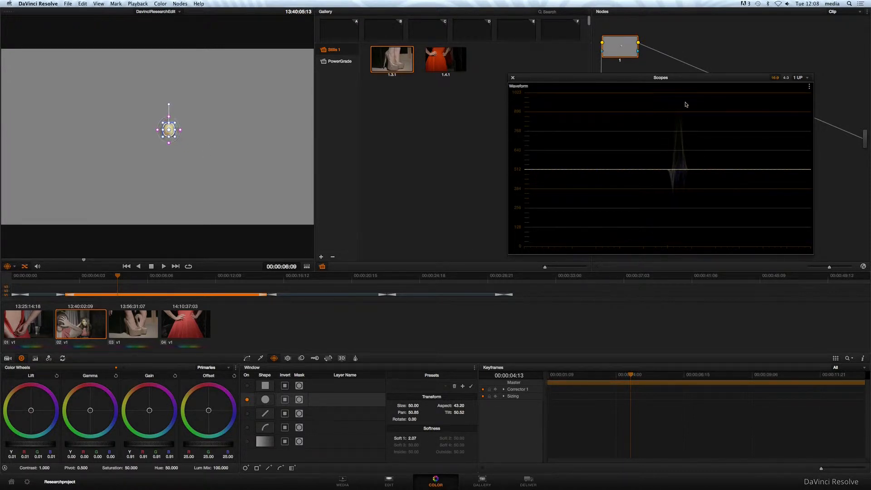
click(809, 87)
click(828, 142)
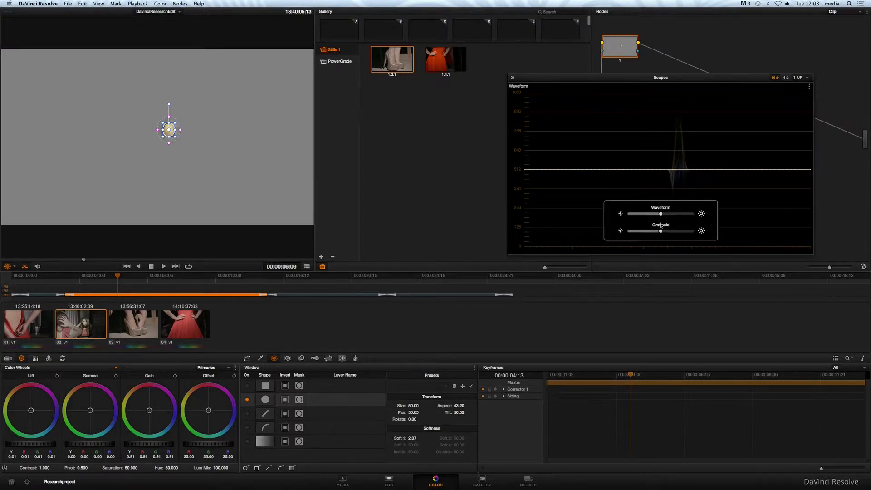
mouse_move(661, 231)
mouse_down()
mouse_move(691, 231)
mouse_move(713, 216)
mouse_move(690, 230)
mouse_move(642, 236)
mouse_move(658, 231)
mouse_up()
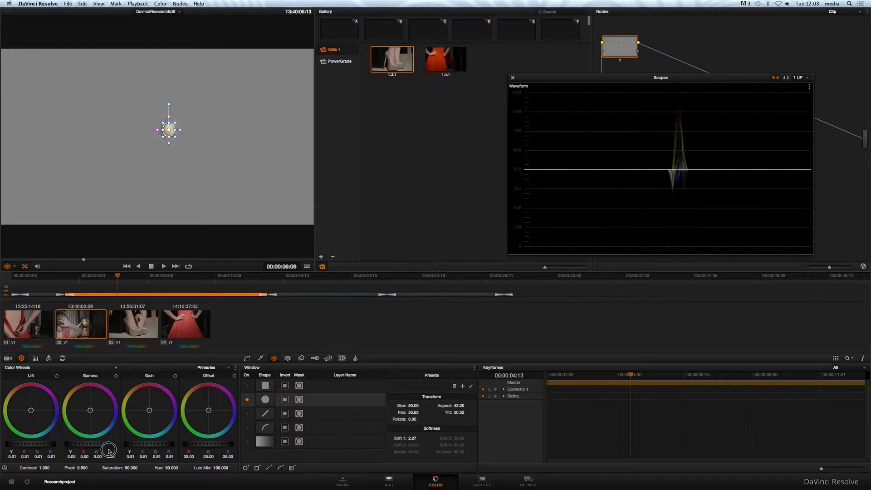
Lower the mirror shot's primary Gain to 0.78 and turn off the highlight view and circular window
drag(109, 452, 64, 444)
drag(148, 444, 115, 447)
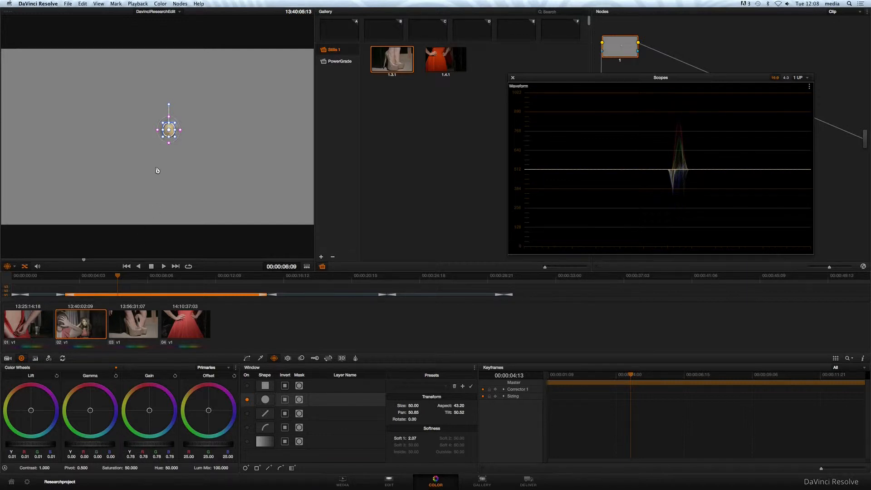
key(shift+h)
click(248, 399)
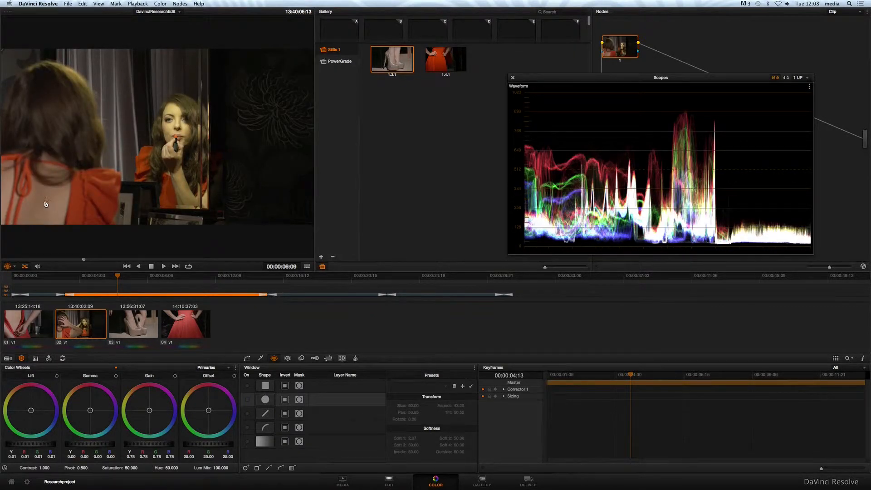
Re-enable the circular window, move it onto the skin of the woman's back and highlight the isolated area
click(252, 401)
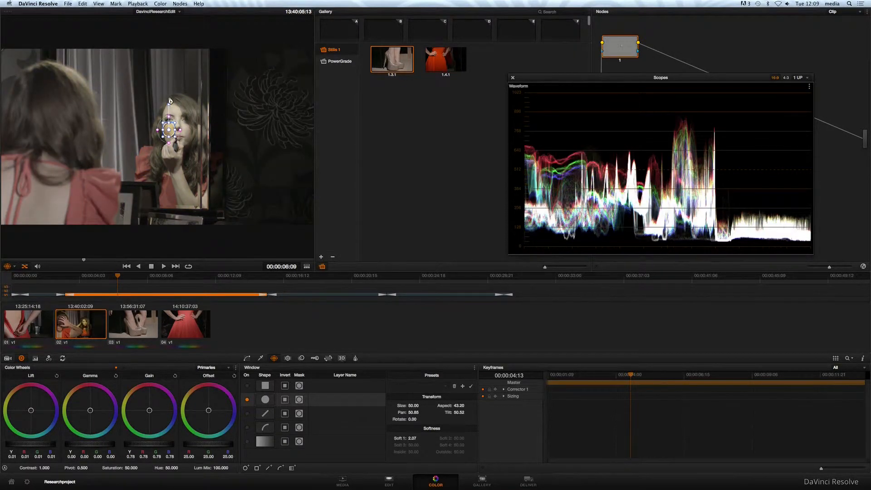
drag(170, 130, 55, 209)
key(shift+h)
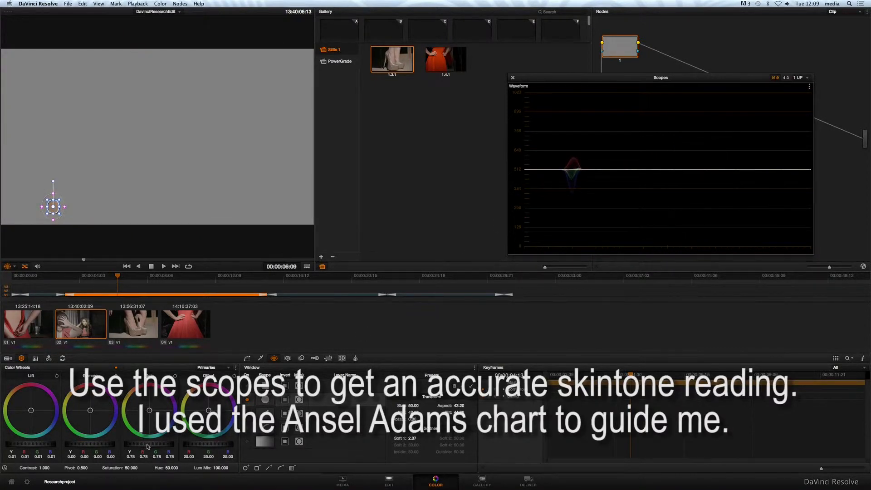
Raise the mirror shot's primary Gamma to 0.09, turn off the highlight and circular window, and lower Gain to 0.66
drag(91, 446, 113, 445)
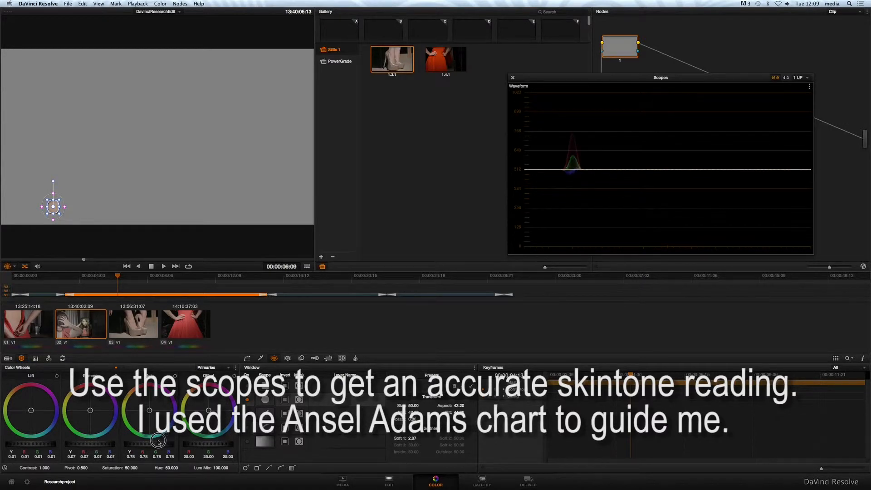
key(shift+h)
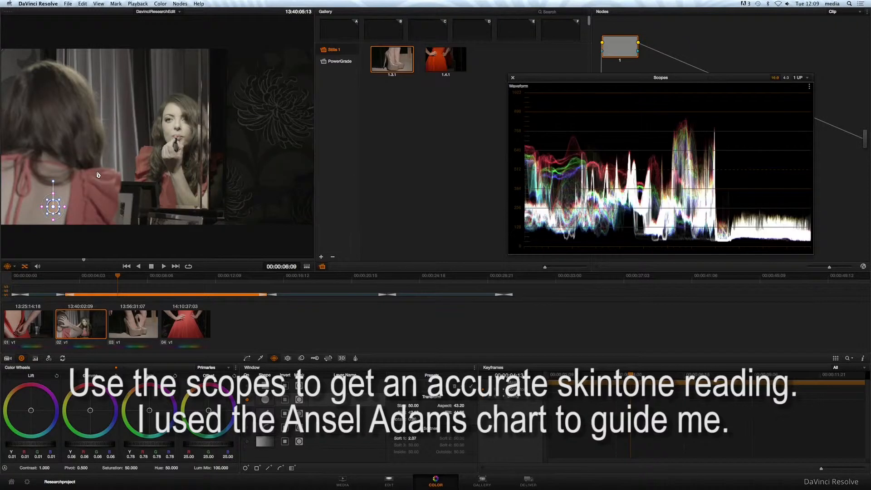
click(247, 400)
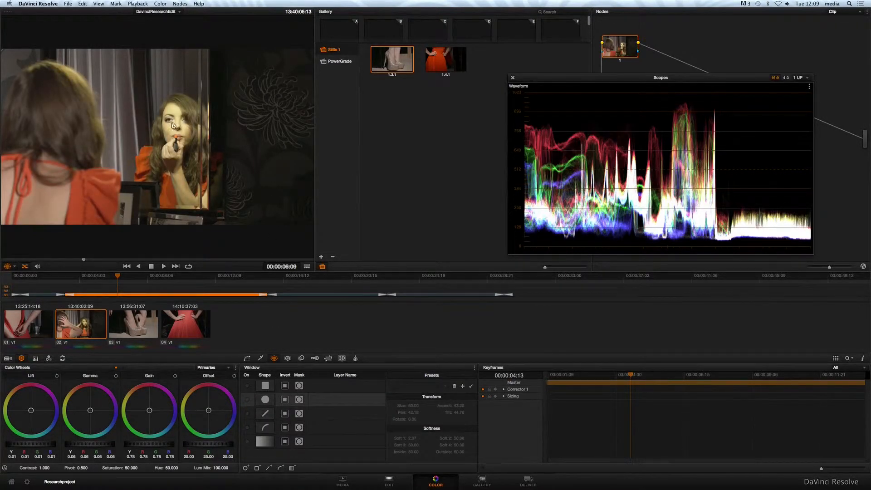
drag(172, 445, 134, 446)
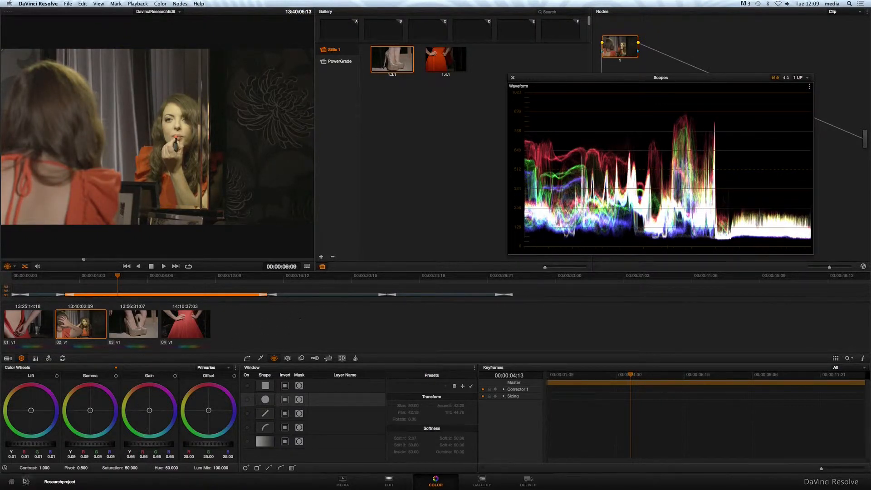
Lower the mirror shot's Lift to 0.00 and shift node 1 slightly in the node graph
drag(37, 444, 27, 445)
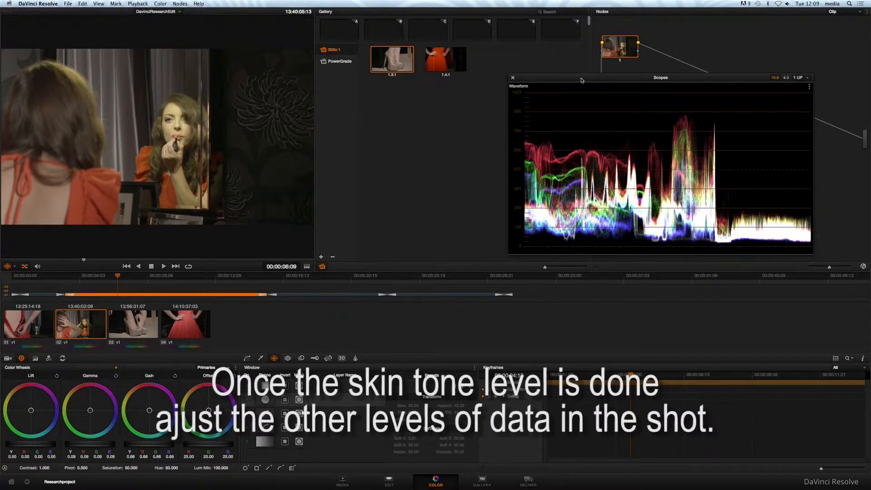
right_click(613, 52)
click(580, 77)
drag(620, 48, 638, 52)
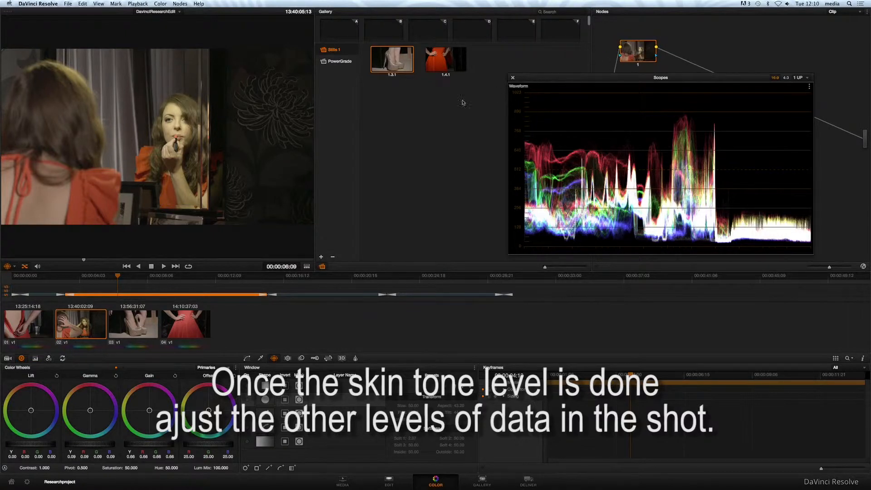
Switch the scope from Waveform to Vectorscope and show its graticule
click(809, 86)
click(825, 110)
click(809, 88)
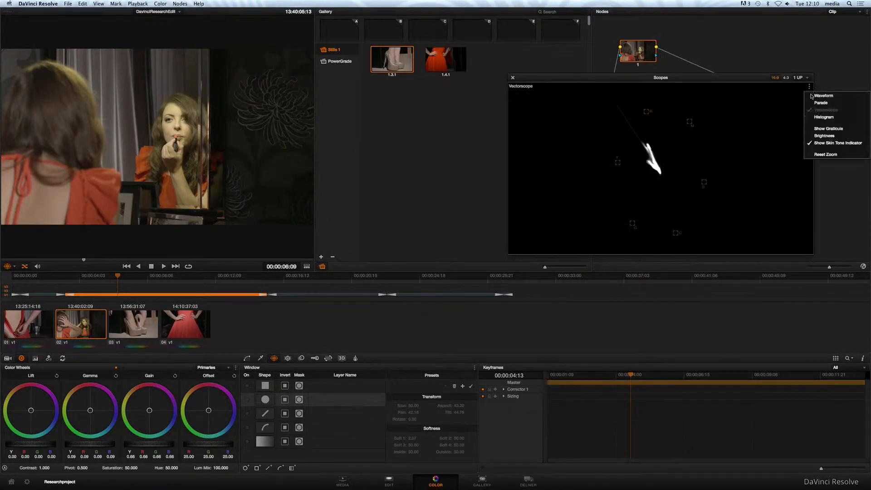
click(823, 128)
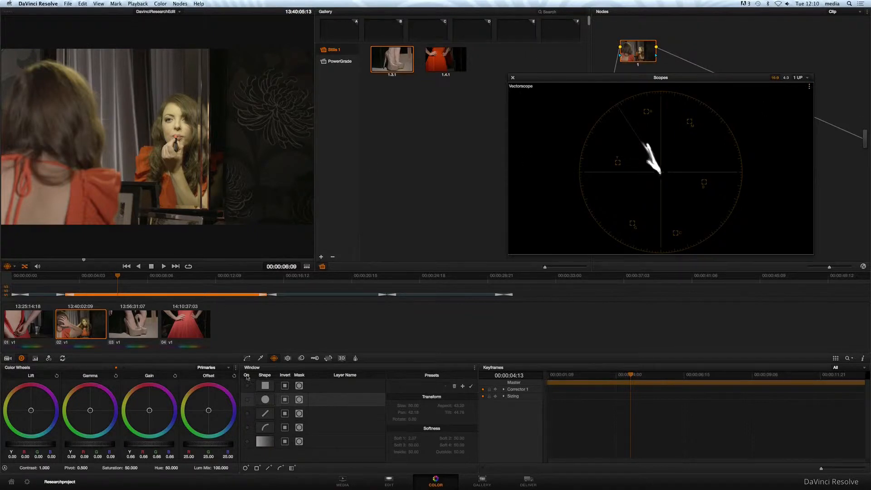
Highlight the circular window on the woman's back and raise the vectorscope trace brightness to maximum, then leave the highlight view
click(247, 399)
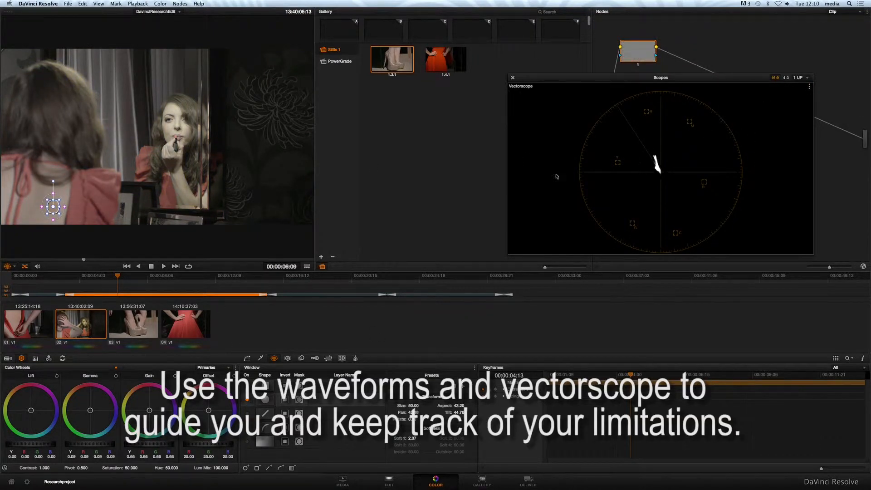
key(shift+h)
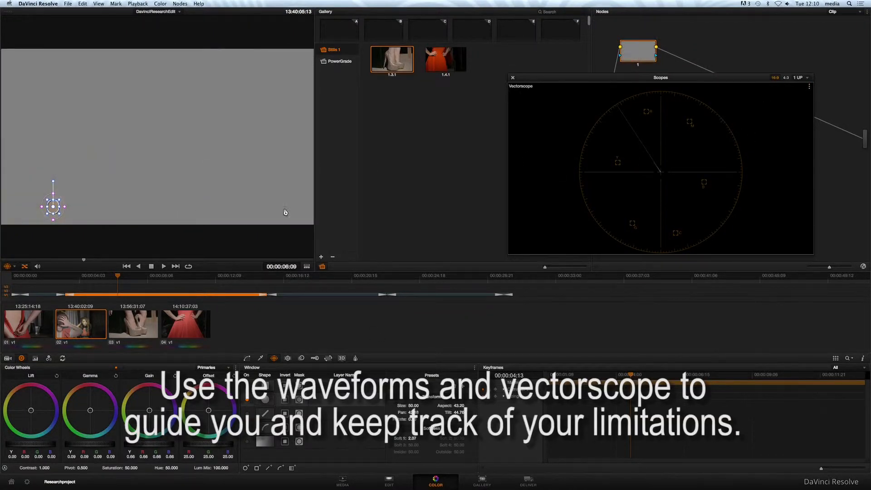
click(808, 86)
click(830, 135)
drag(643, 217, 702, 214)
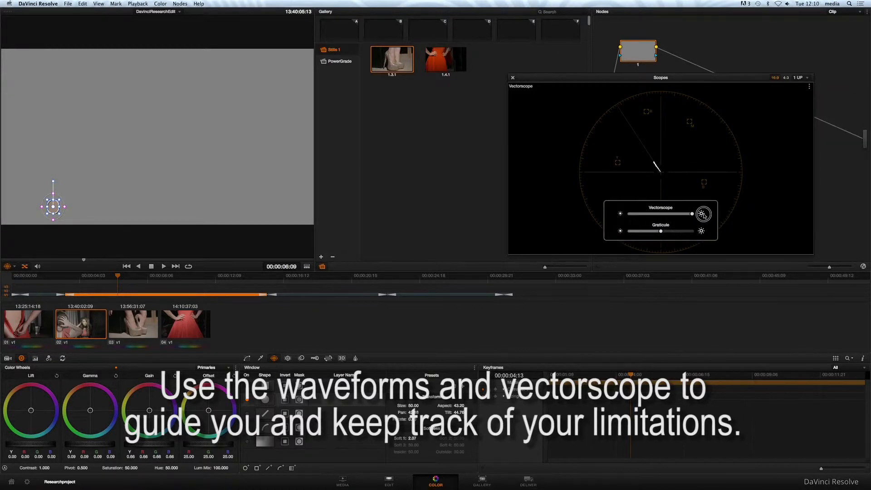
click(830, 89)
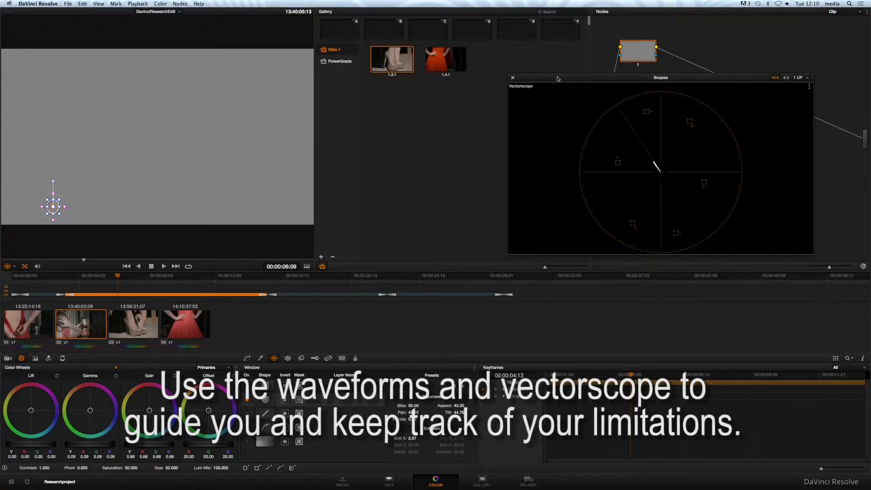
key(shift+h)
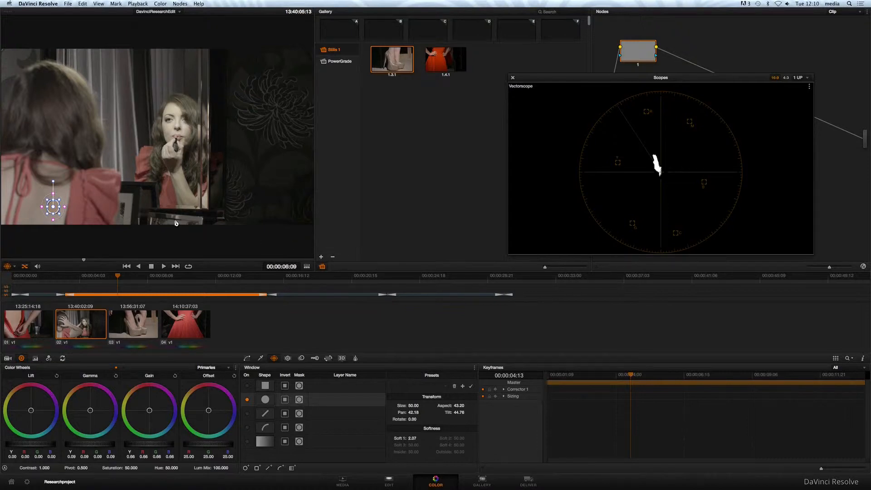
Compare the vectorscope with the circular window off and on, then move the window onto the mirrored face's forehead
click(247, 400)
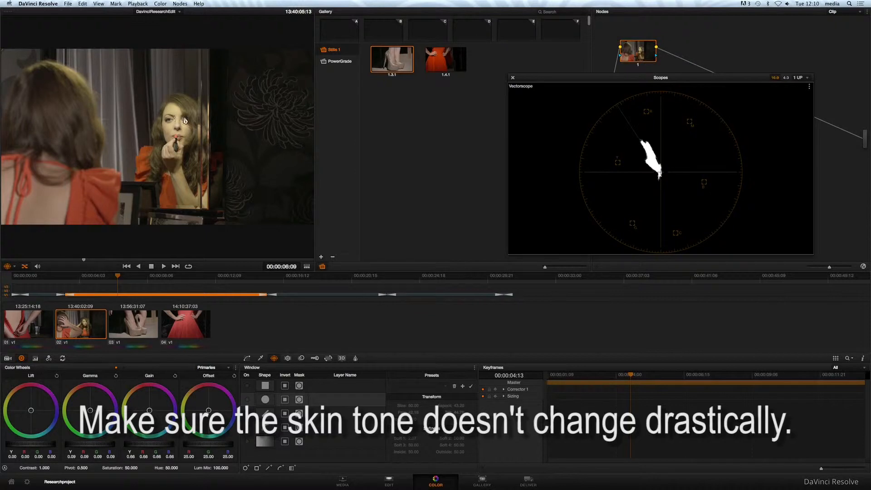
click(246, 399)
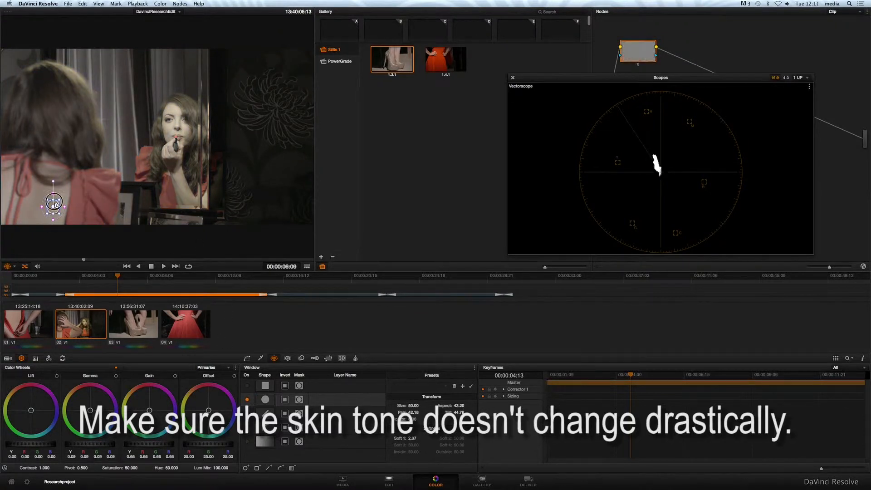
key(super+z)
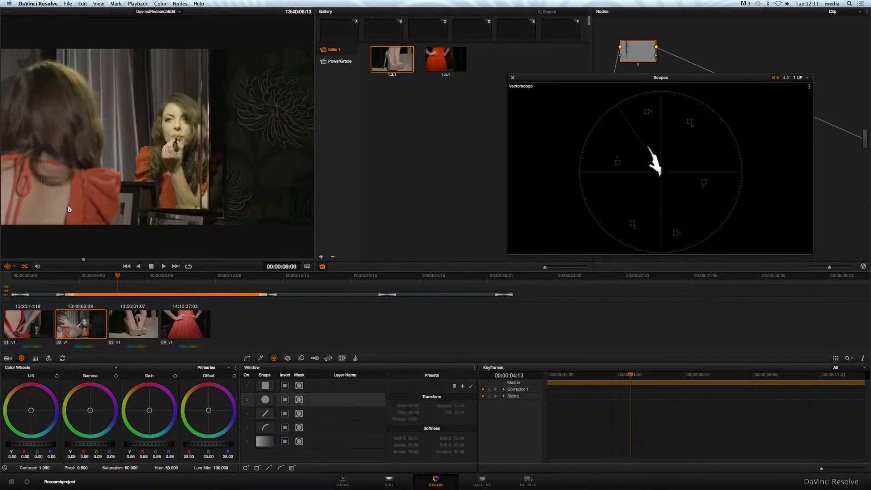
click(247, 399)
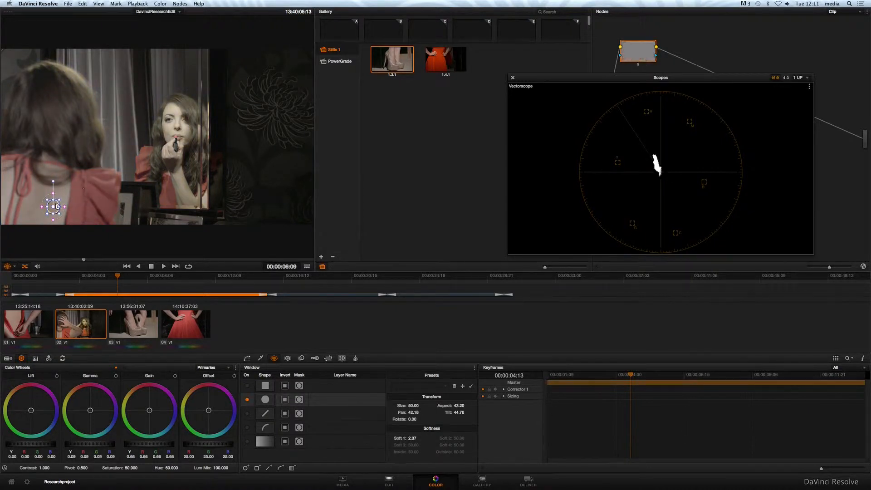
drag(57, 191, 174, 112)
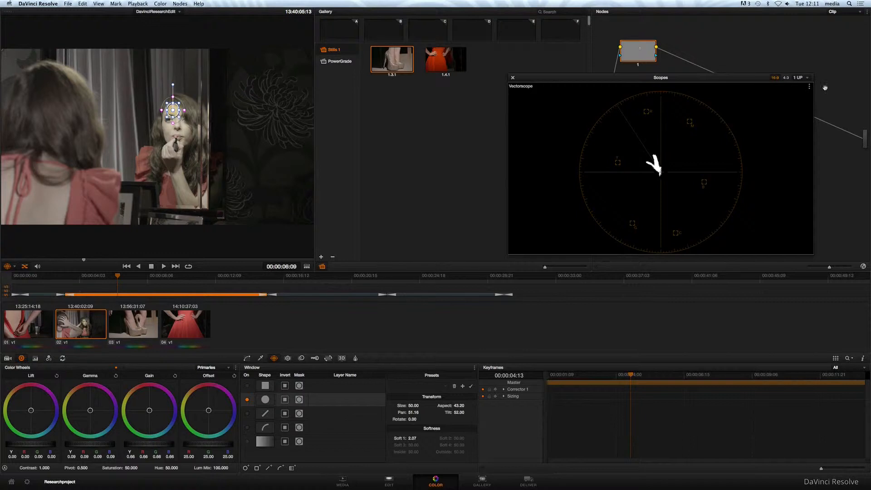
Check the highlighted forehead on the Waveform scope, turn the highlight off and move the circular window back onto the woman's back
click(809, 86)
click(814, 95)
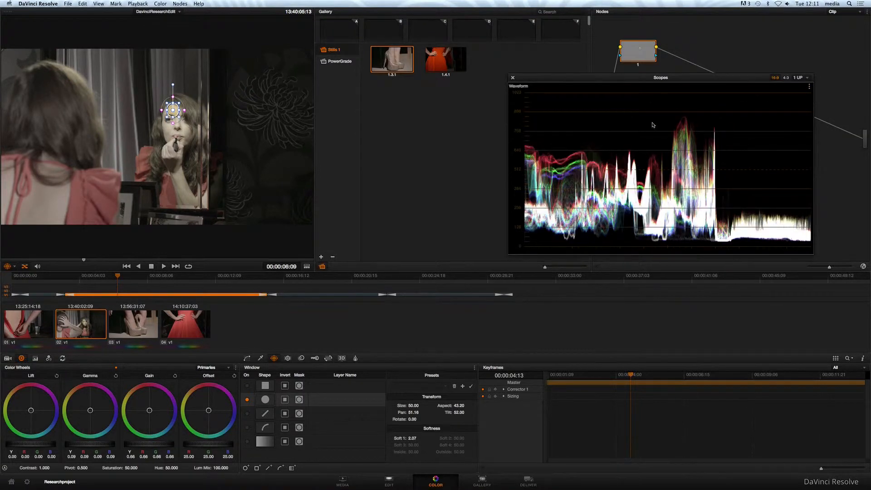
key(shift+h)
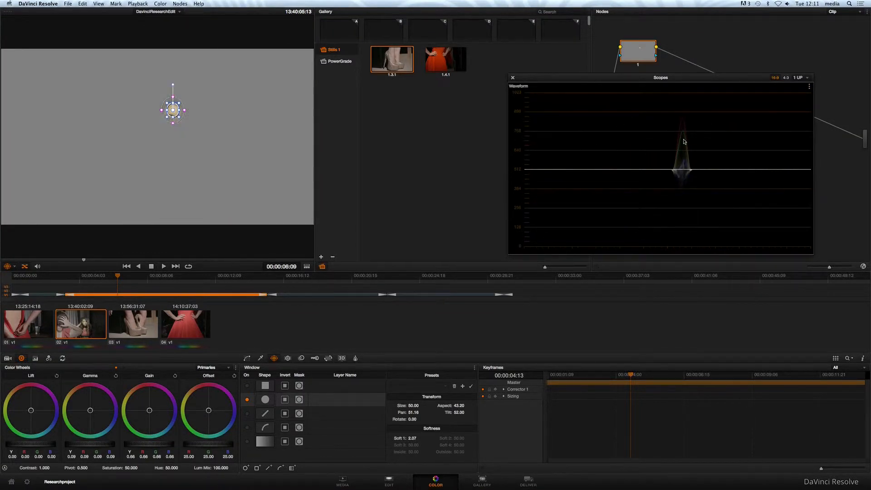
key(shift+h)
drag(170, 117, 60, 207)
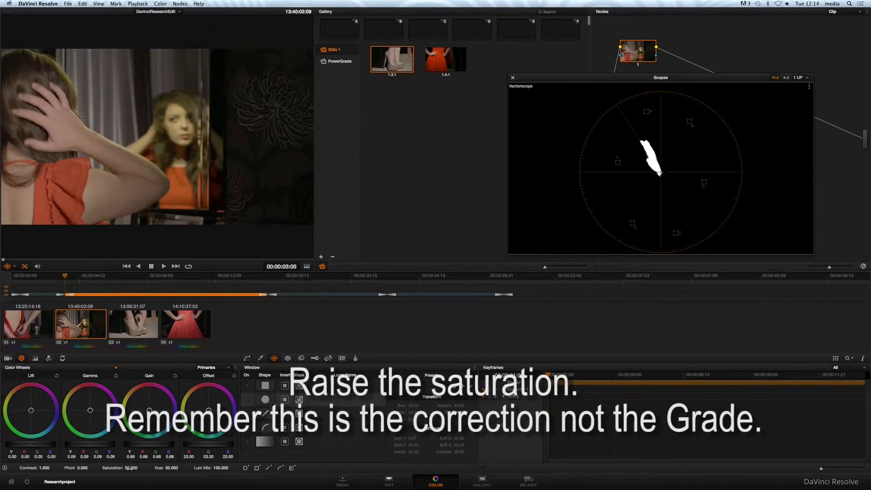
Raise the mirror shot's saturation to about 87 and switch the scope from Vectorscope to Waveform
drag(129, 468, 192, 466)
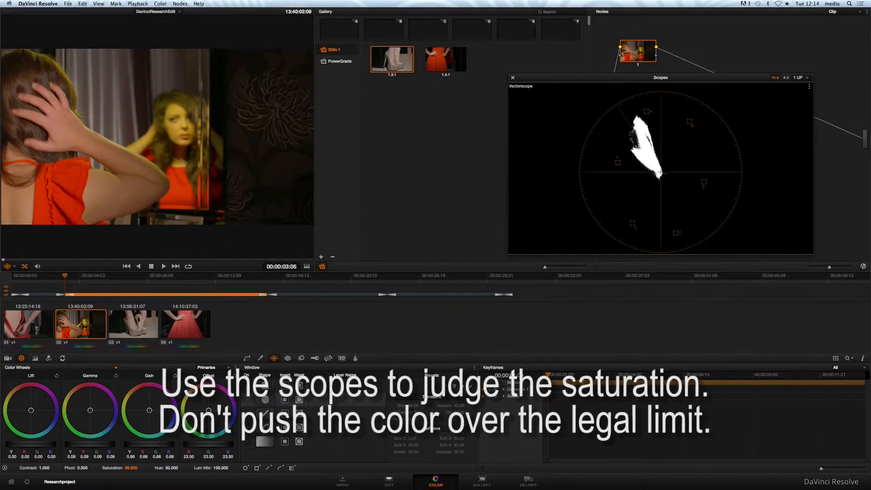
click(809, 86)
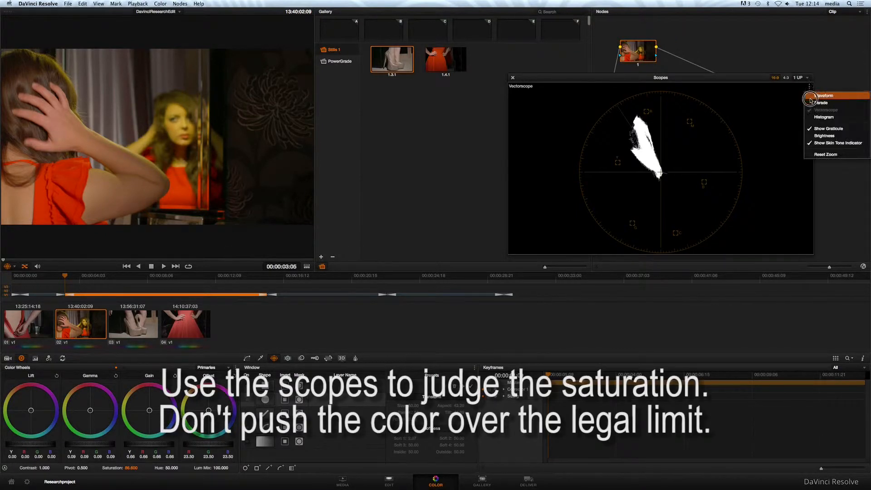
click(823, 95)
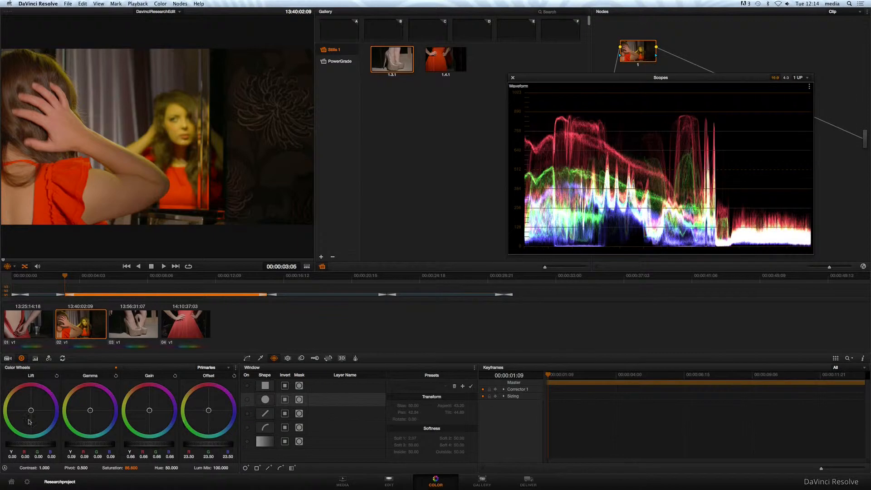
Undo a trial Lift change, then rebalance the mirror shot at 00:00:07:02 to Lift 0.01 and Offset 22.20
drag(28, 446, 70, 447)
key(super+z)
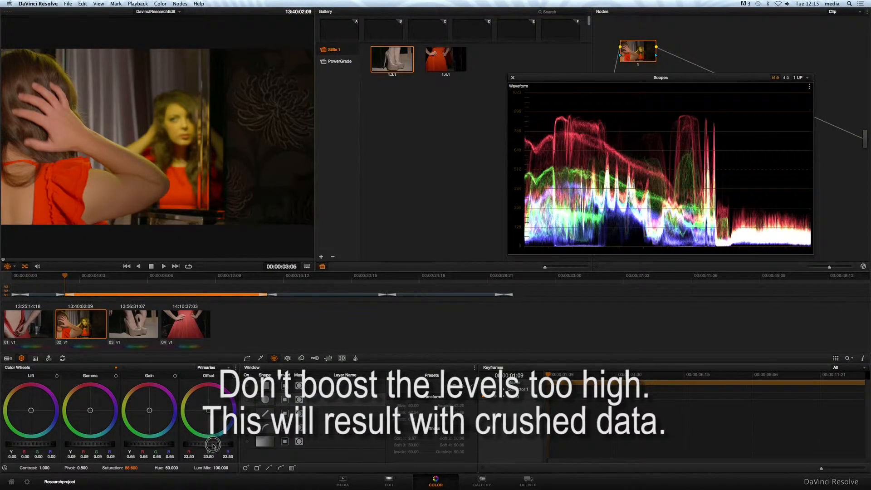
drag(213, 445, 231, 444)
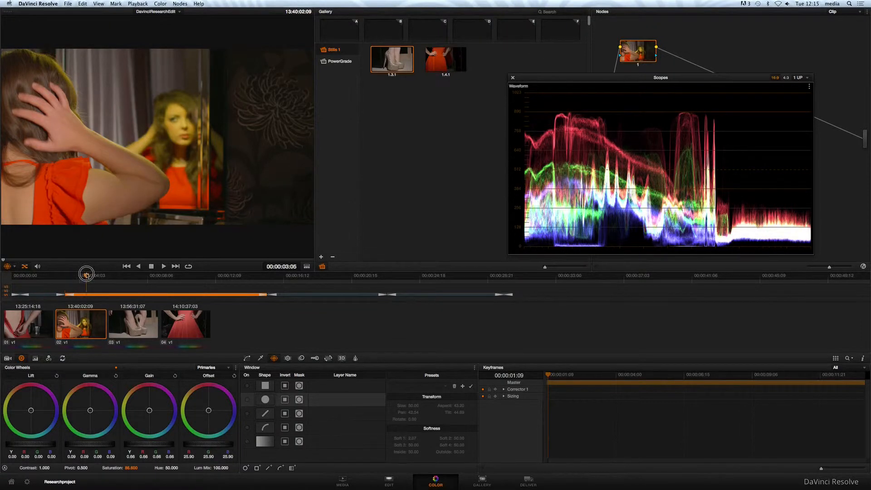
drag(86, 274, 129, 274)
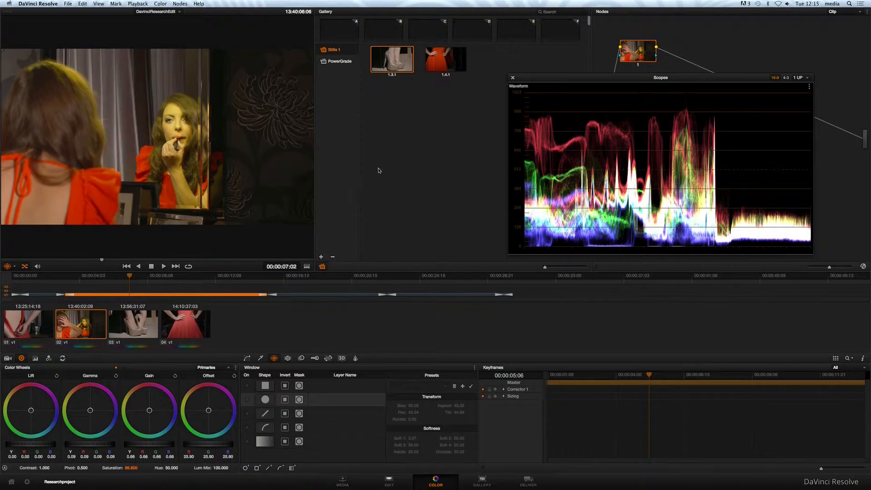
drag(31, 444, 33, 444)
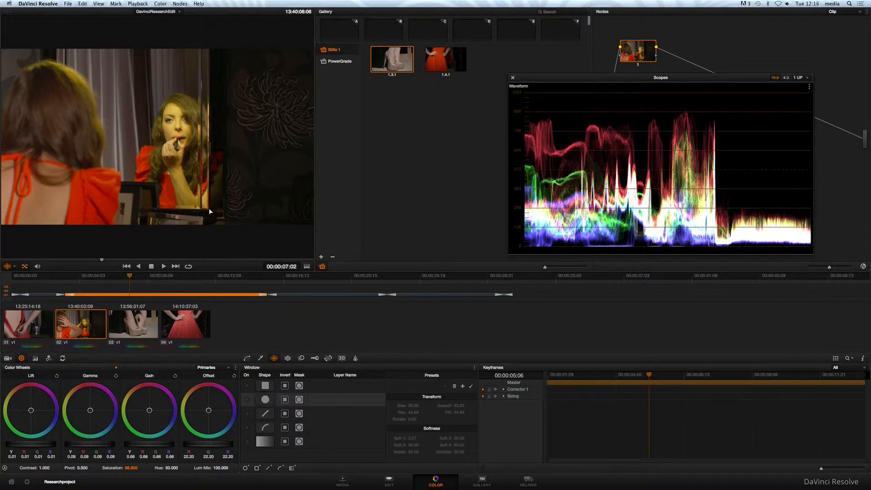
Move the scopes window clear of the node graph and grab a still of the corrected mirror shot
drag(679, 80, 738, 203)
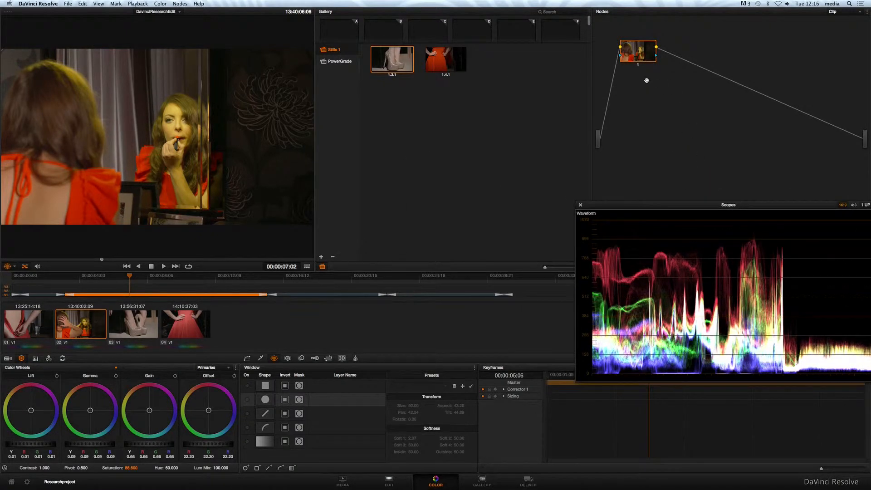
right_click(74, 110)
click(82, 118)
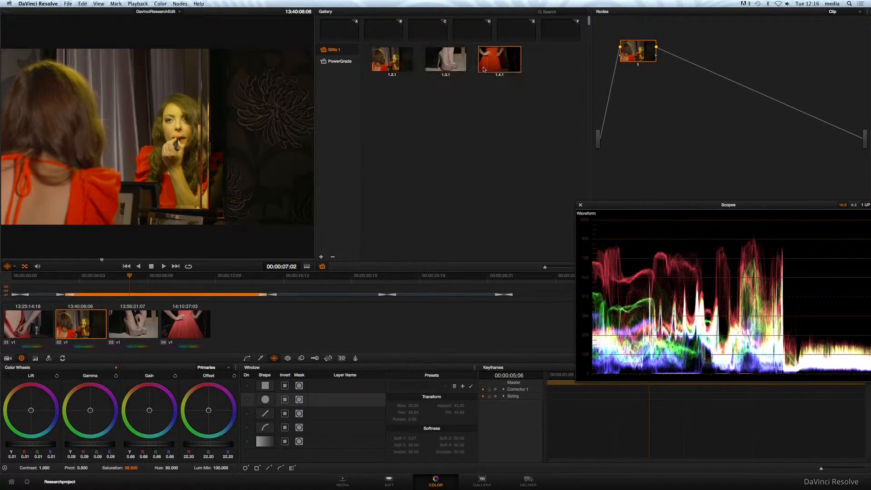
Add the mirror still's correction to the first shot of the red dress being fastened
click(29, 324)
right_click(392, 58)
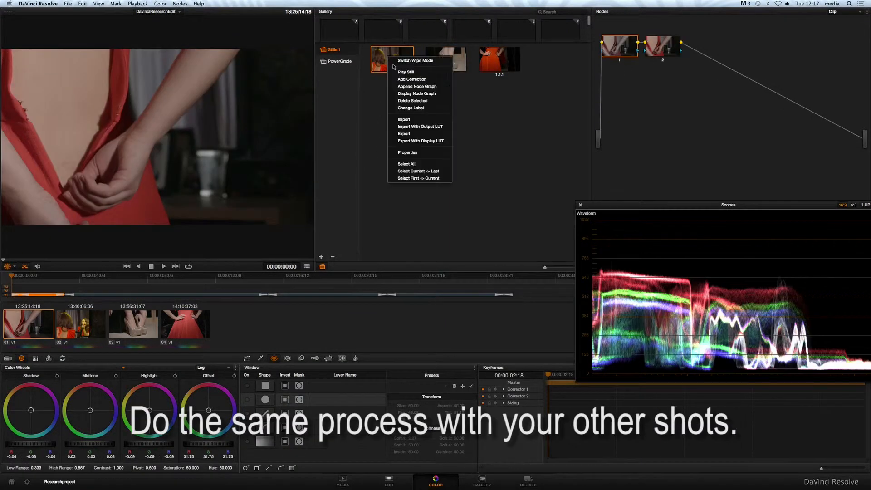
click(410, 79)
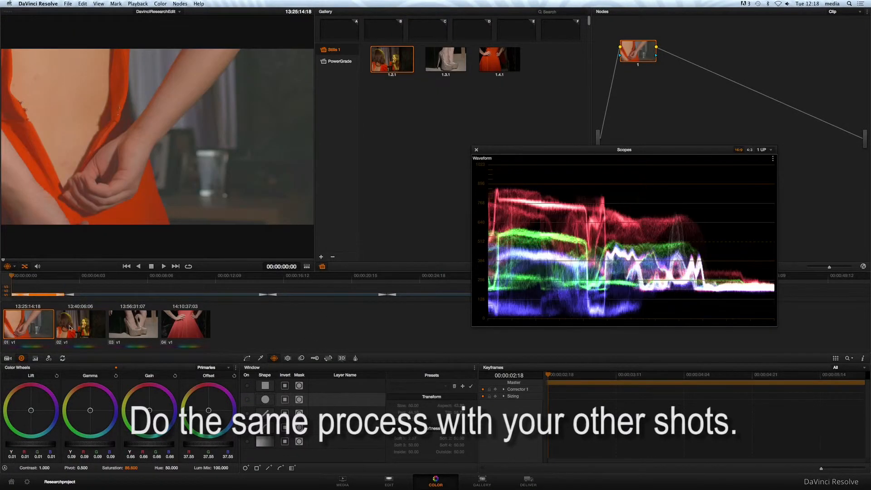
Lower the first shot's Lift to -0.05
click(59, 332)
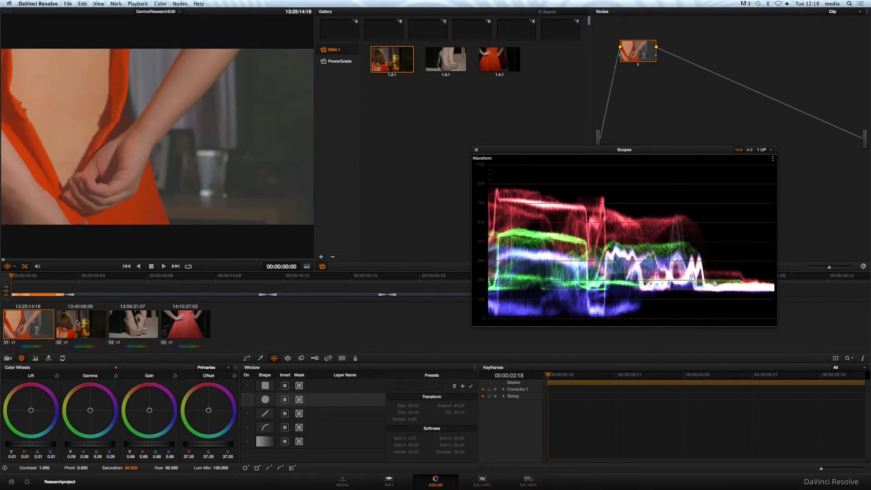
click(78, 322)
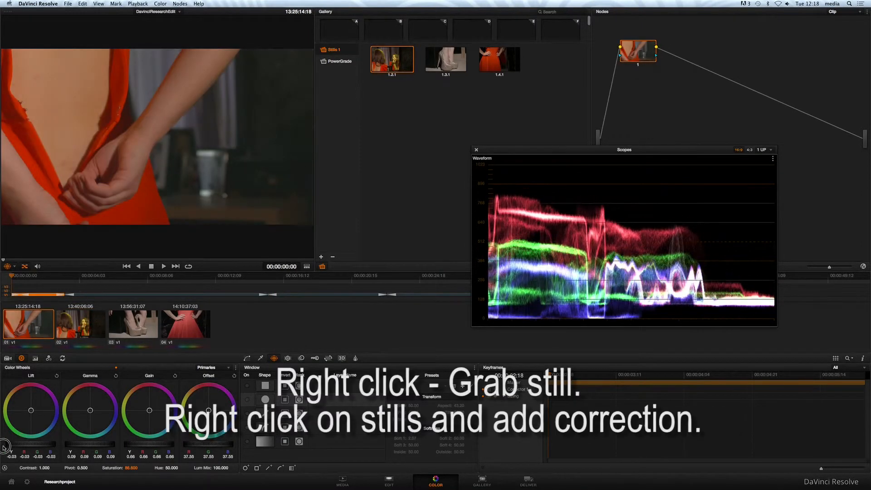
click(44, 324)
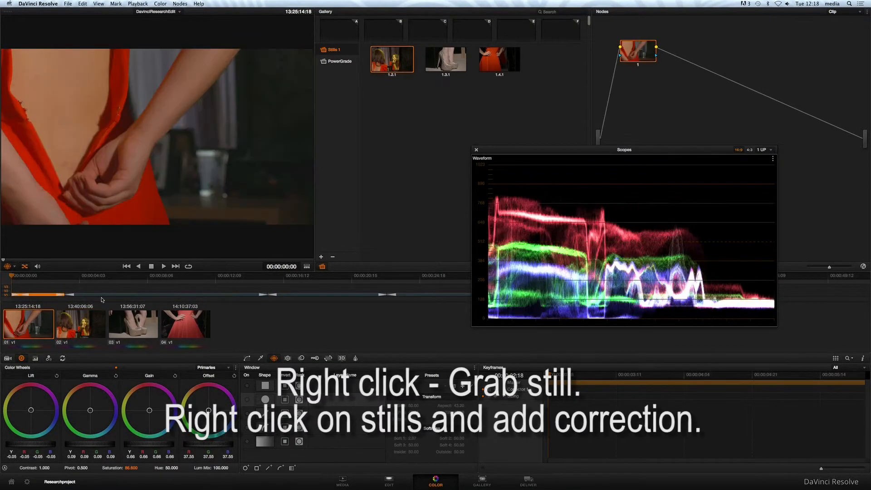
Grab a still of the corrected first shot into the Stills 1 album
right_click(27, 326)
right_click(192, 122)
click(212, 126)
Apply the correction from still 1.1.1 to the high-heels shot and compare the two in a wipe
drag(12, 277, 292, 278)
double_click(390, 60)
right_click(391, 61)
click(407, 66)
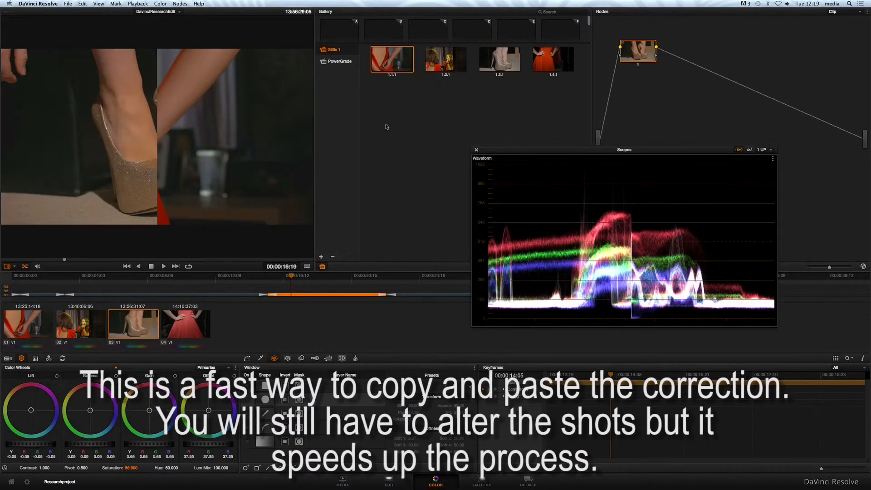
Compare the high-heels shot with its grade bypassed and enabled at 00:00:16:20
mouse_move(64, 260)
mouse_down()
mouse_move(74, 261)
mouse_move(14, 261)
mouse_move(66, 261)
mouse_up()
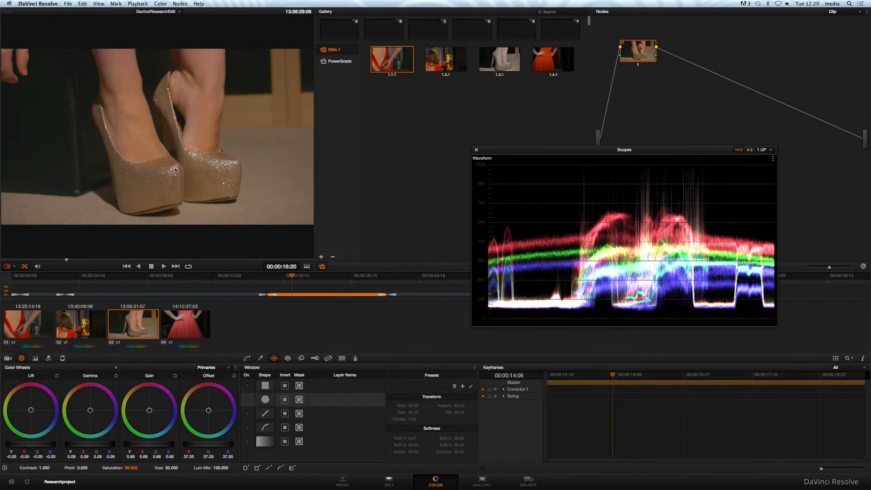
key(super+d)
key(super+d)
Reposition the scopes window closer to the viewer and try another scope layout before returning to 1 UP
drag(482, 149, 388, 121)
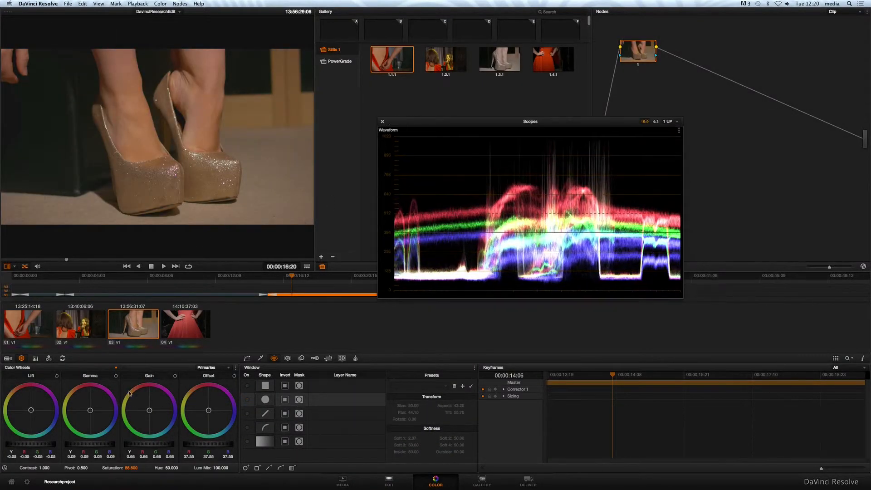
click(668, 121)
click(668, 138)
drag(610, 122, 571, 94)
click(629, 93)
click(629, 99)
Set the high-heels shot's lift to -0.07, gamma to 0.07, gain to 0.72 and offset to 37.90
drag(31, 443, 19, 443)
drag(152, 444, 207, 444)
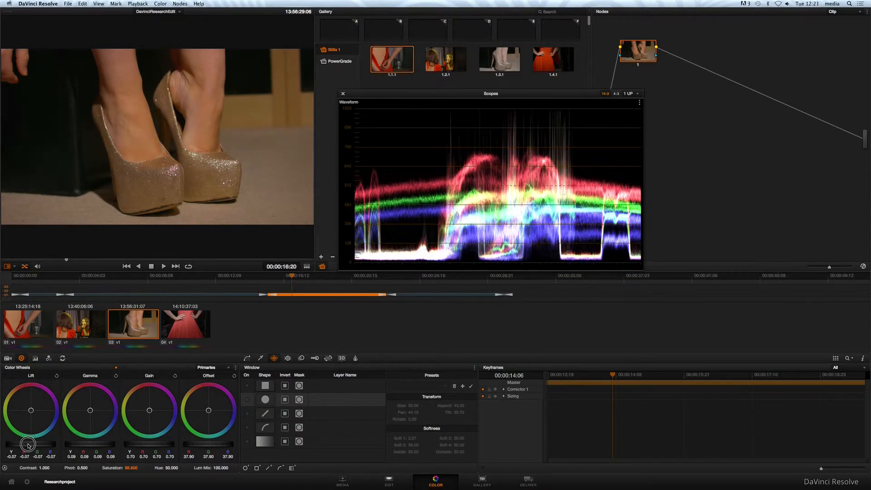
mouse_move(84, 443)
mouse_down()
mouse_move(96, 443)
mouse_move(66, 443)
mouse_up()
drag(137, 443, 147, 443)
drag(38, 444, 39, 444)
Compare the high-heels shot with still 1.2.1 in a reference wipe
key(super+w)
click(446, 59)
key(super+w)
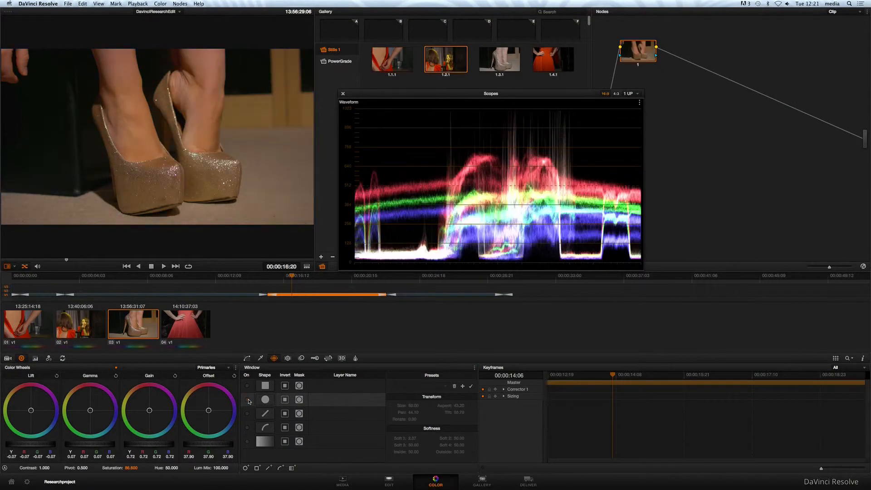
Enable a circular window on the high-heels shot and place it over the skin of the rear leg
click(263, 400)
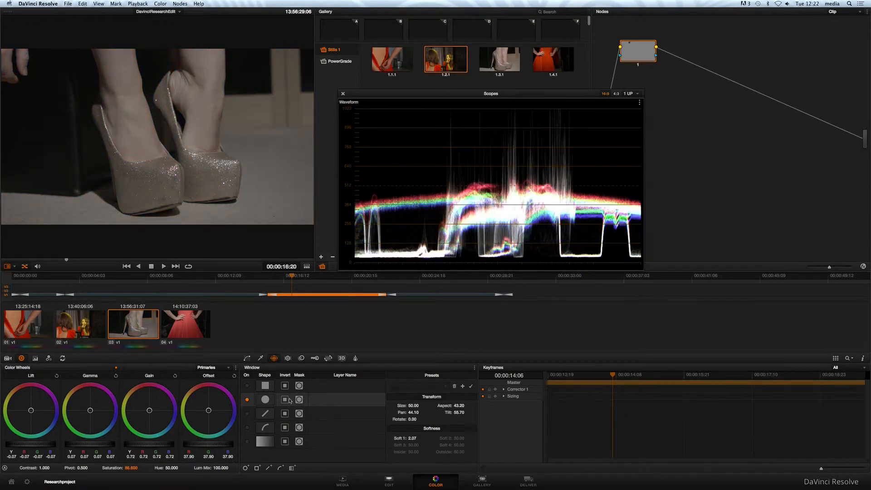
click(265, 399)
click(265, 399)
drag(79, 70, 210, 56)
Raise the high-heels shot's offset to 48.10 while judging the windowed skin in highlight mode, and turn the window off
key(shift+h)
key(shift+h)
click(247, 400)
click(247, 400)
key(shift+h)
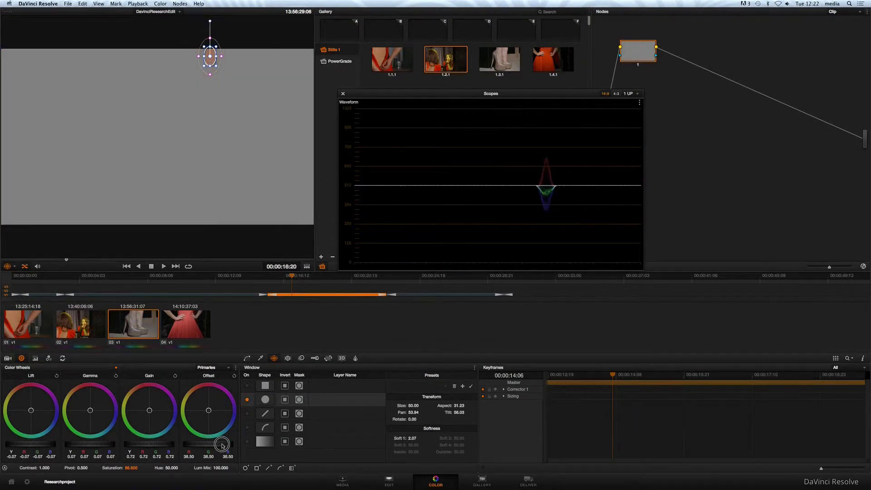
key(shift+h)
click(247, 399)
Lower the high-heels shot's lift to -0.12 and compare it with the other shots on the timeline
click(80, 324)
click(129, 323)
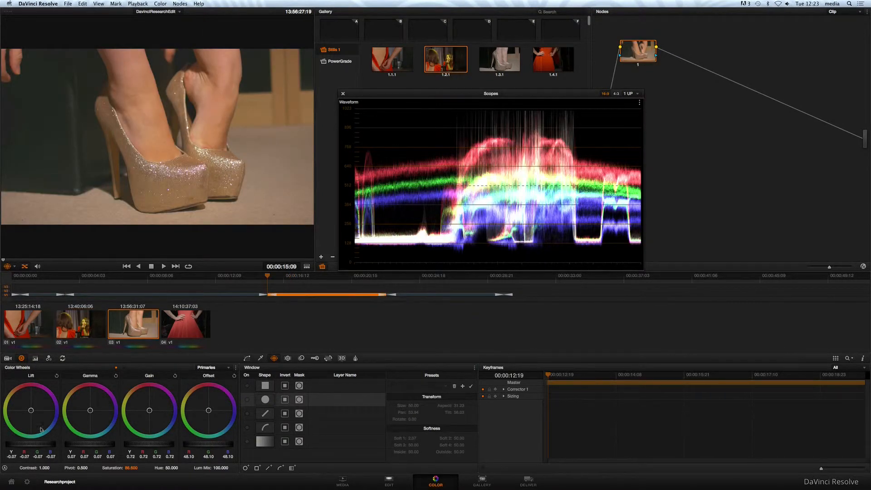
drag(39, 444, 6, 446)
click(31, 324)
click(114, 323)
click(97, 323)
click(111, 322)
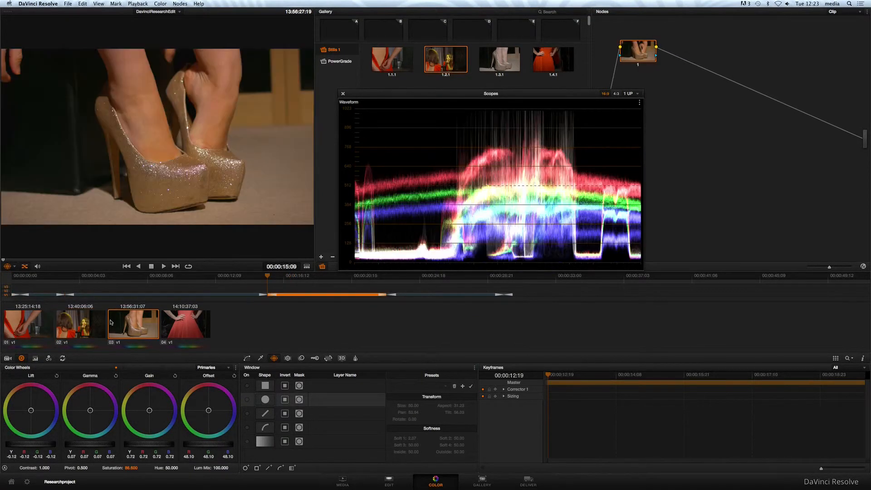
click(81, 323)
click(164, 316)
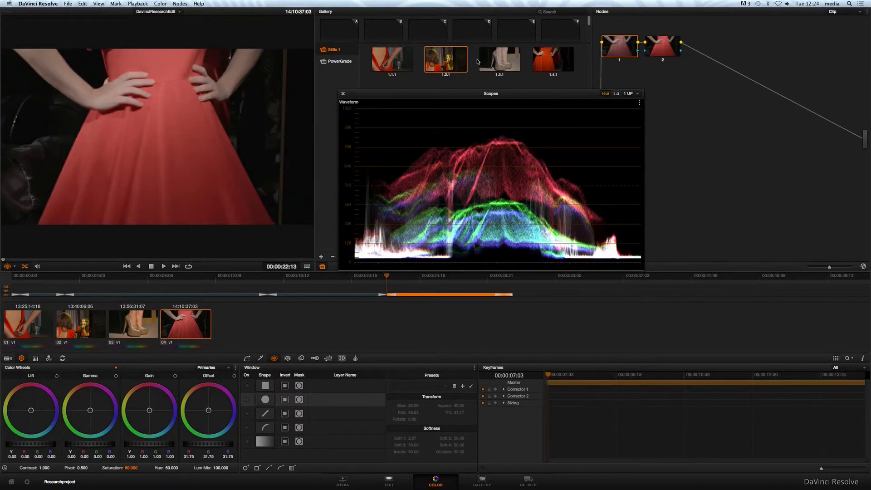
Grab a still of the corrected high-heels shot into the Stills 1 album
click(133, 323)
right_click(115, 178)
click(129, 183)
Move the scopes clear of the stills and apply the high-heels correction from still 1.3.1 to the fourth shot
drag(522, 95, 635, 102)
click(185, 323)
right_click(498, 59)
click(512, 64)
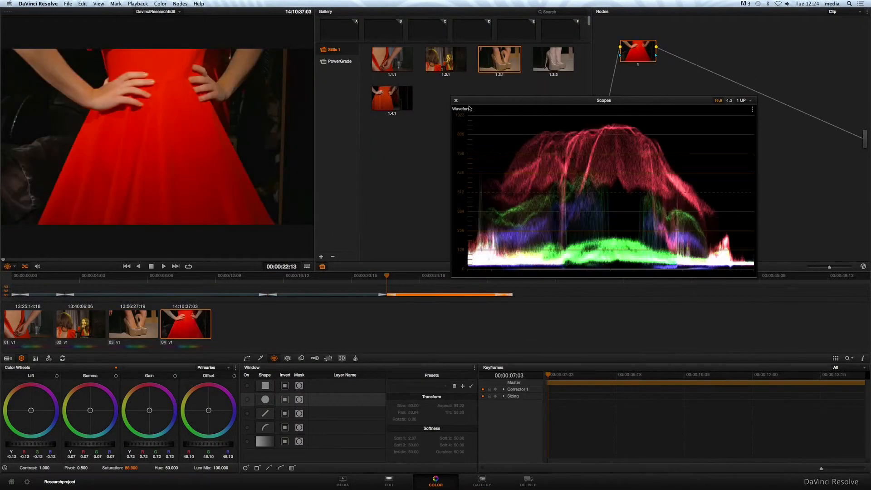
Rebalance the fourth shot against the scopes by lowering gain and setting lift to -0.06, gamma to 0.02 and offset to 45.60
drag(471, 100, 376, 94)
drag(162, 444, 116, 447)
drag(16, 444, 94, 443)
drag(210, 444, 9, 448)
drag(151, 445, 166, 445)
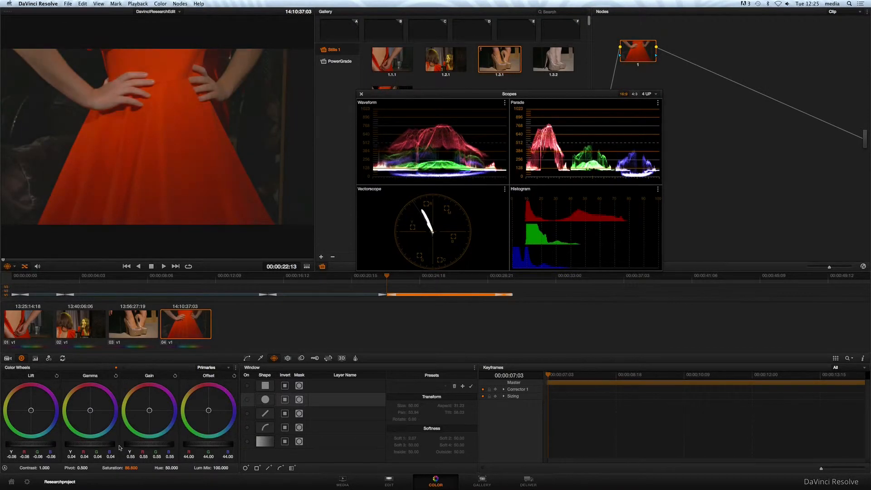
mouse_move(78, 445)
mouse_down()
mouse_move(105, 445)
mouse_move(67, 446)
mouse_up()
drag(213, 445, 248, 447)
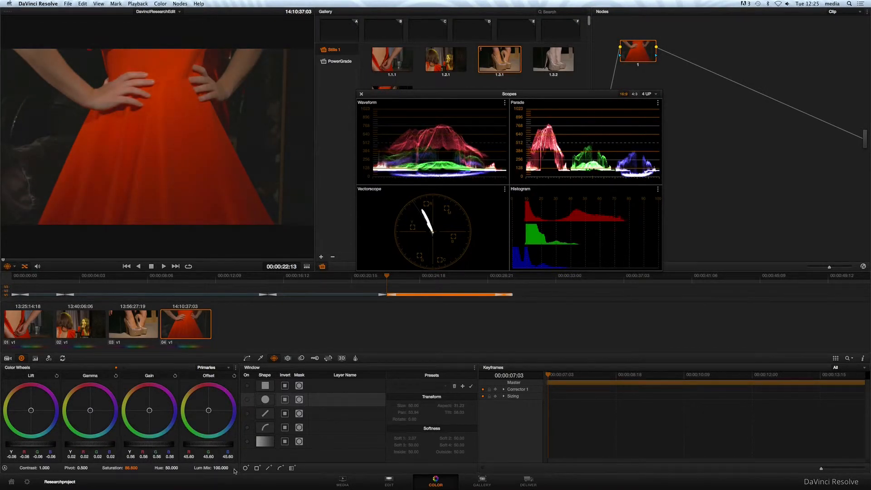
Isolate the wrist's skin with the circular window, refine the fourth shot's offset to 45.30, and turn the window off
click(265, 399)
drag(210, 70, 103, 99)
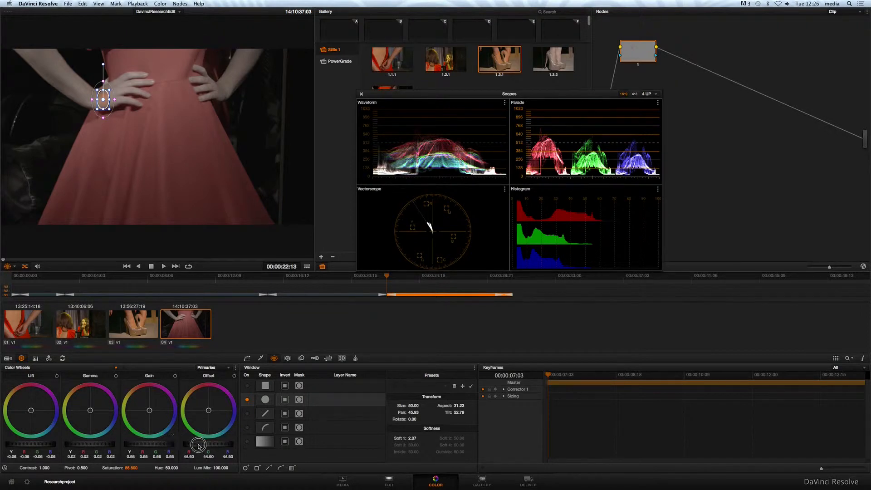
click(264, 399)
Set the fourth shot's gamma to 0.03 and gain to 0.62, and save the project after checking 00:00:28:20
mouse_move(90, 445)
mouse_down()
mouse_move(103, 446)
mouse_move(90, 445)
mouse_up()
drag(155, 445, 149, 444)
drag(387, 276, 491, 289)
key(super+s)
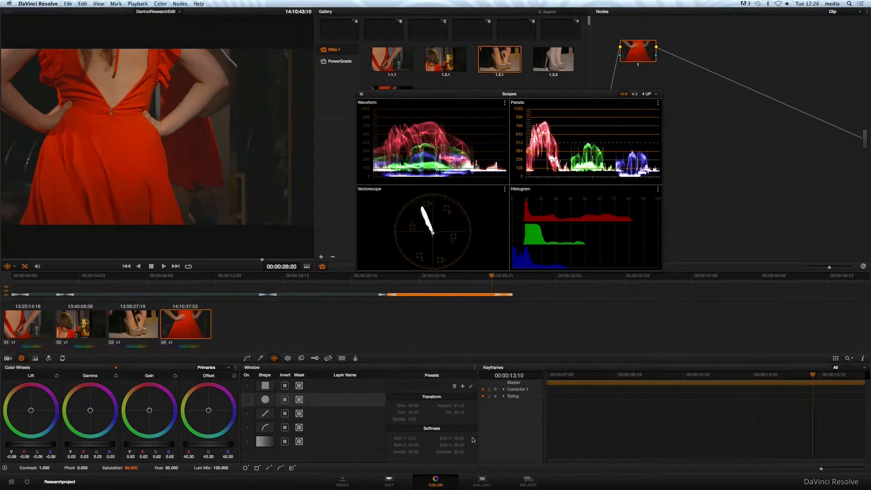
Open the delivery settings and set the timeline to render as a single clip
click(525, 480)
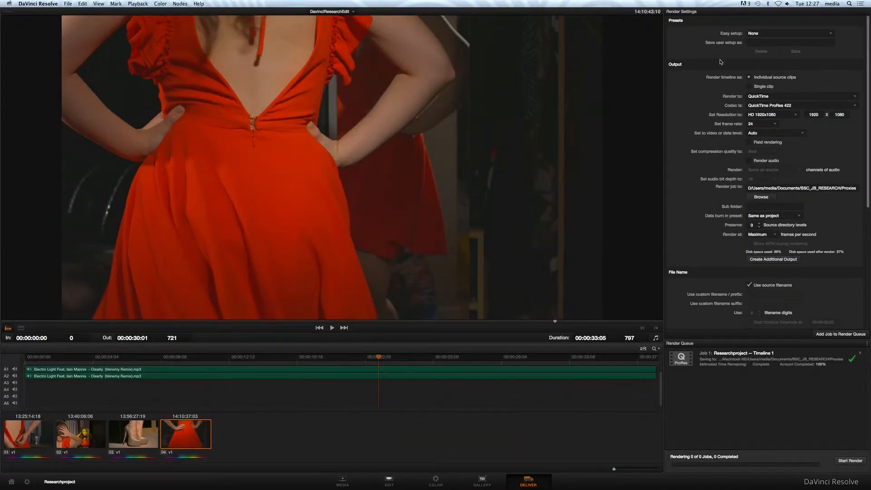
click(830, 37)
click(822, 70)
click(749, 87)
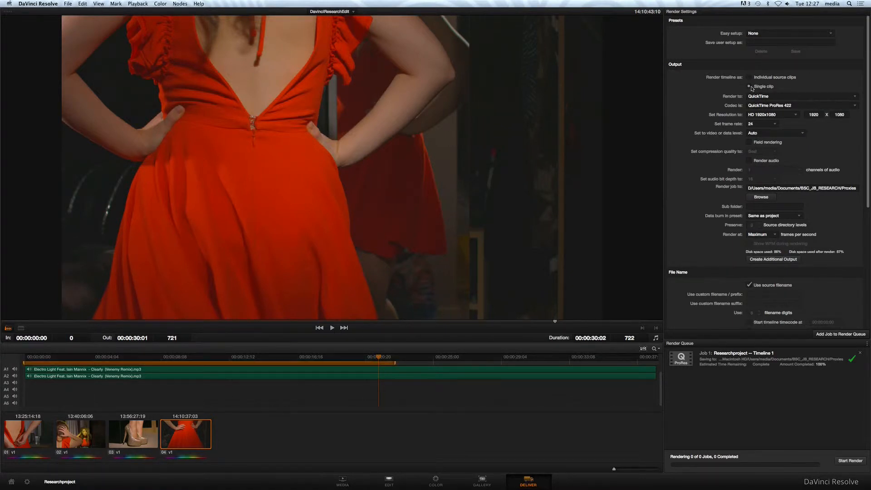
Keep QuickTime as the render format and set the codec to QuickTime RGB 10b
click(850, 97)
click(851, 96)
click(854, 106)
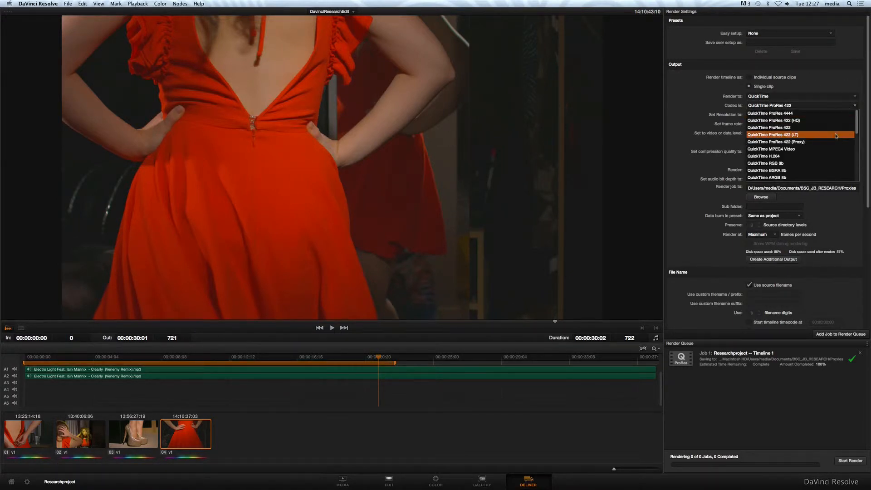
scroll(800, 140, down, 4)
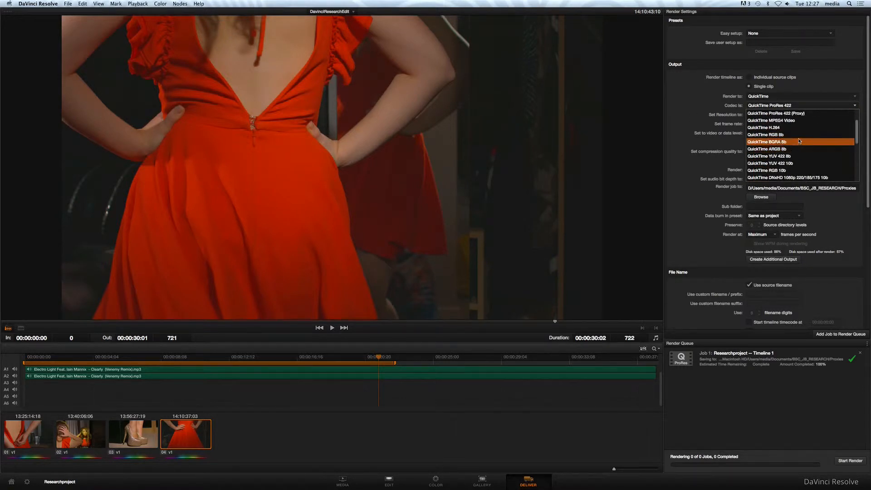
click(807, 135)
click(801, 106)
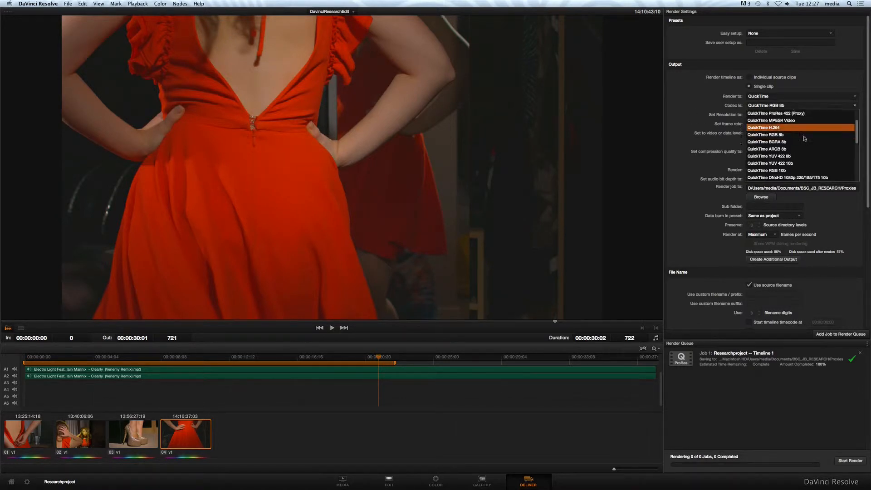
click(802, 169)
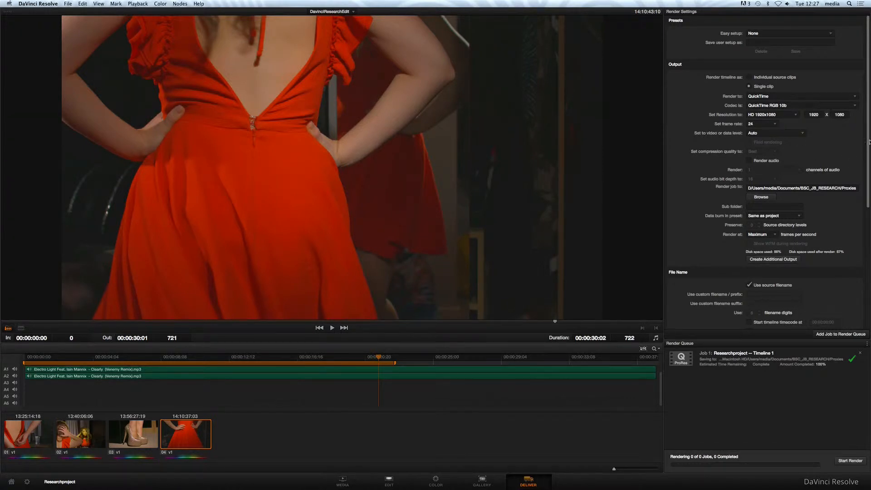
Set the render destination to the BSC_JB_RESEARCH folder and check that sizing and debayer are forced to highest quality
drag(868, 142, 867, 171)
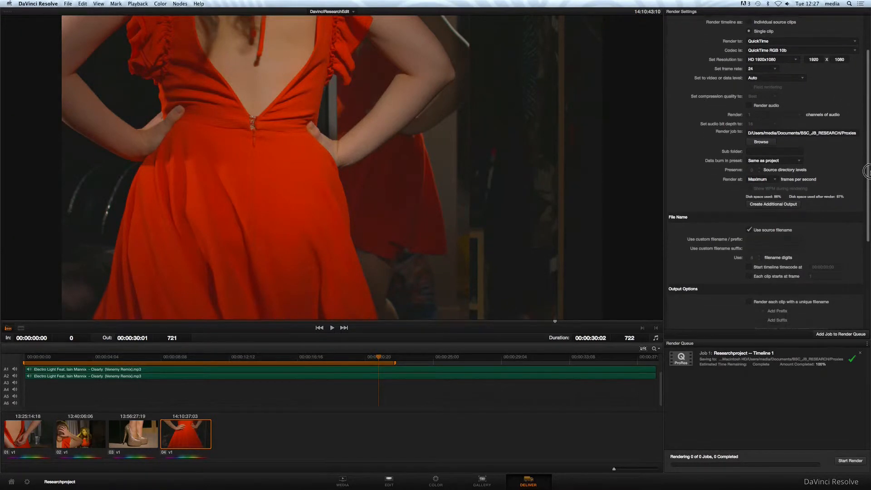
click(767, 143)
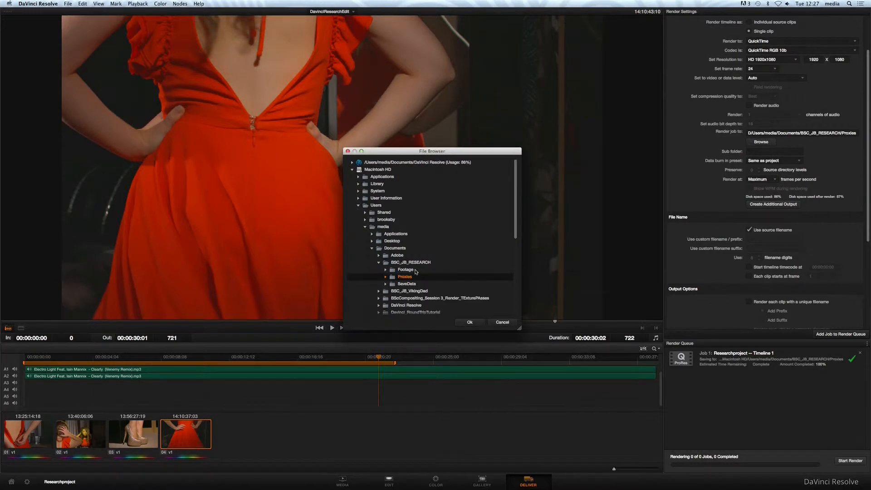
click(388, 264)
click(467, 322)
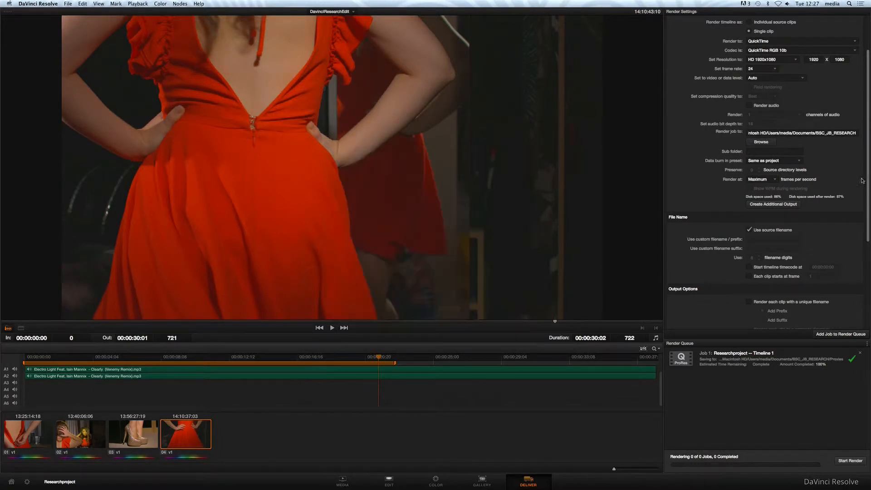
drag(867, 171, 861, 267)
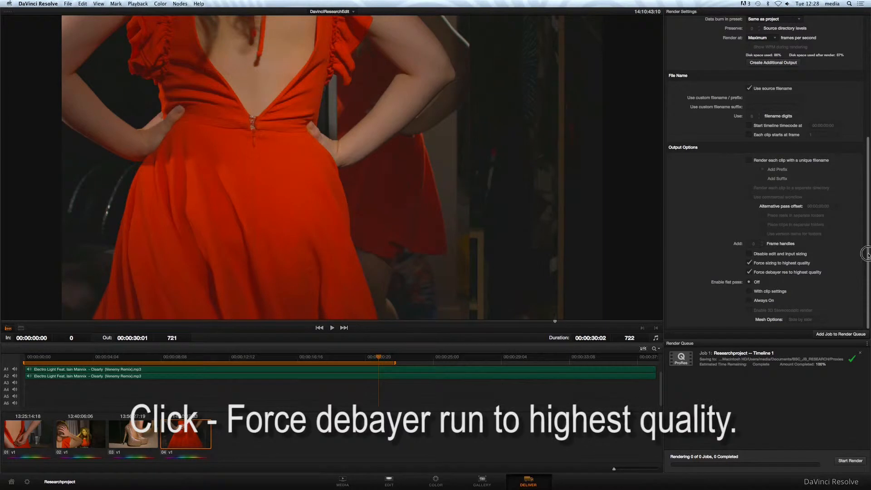
drag(866, 301, 866, 131)
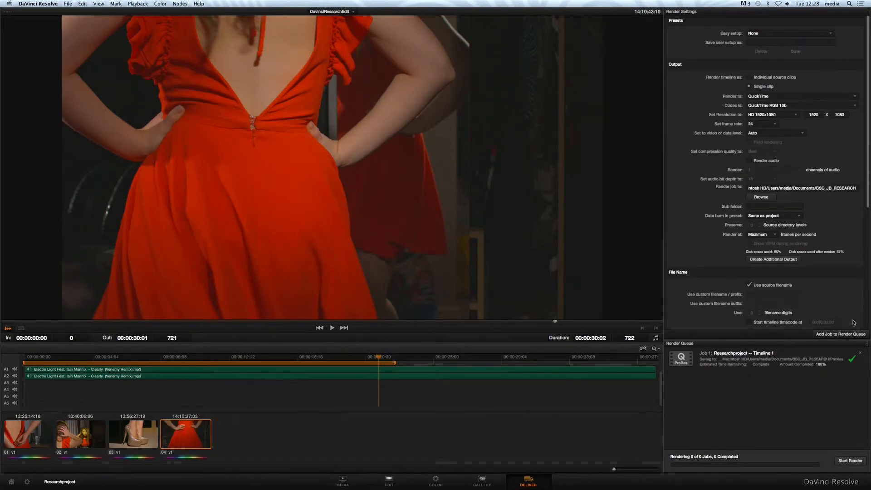
Replace the old render queue job with a job for the current settings and start rendering
click(860, 352)
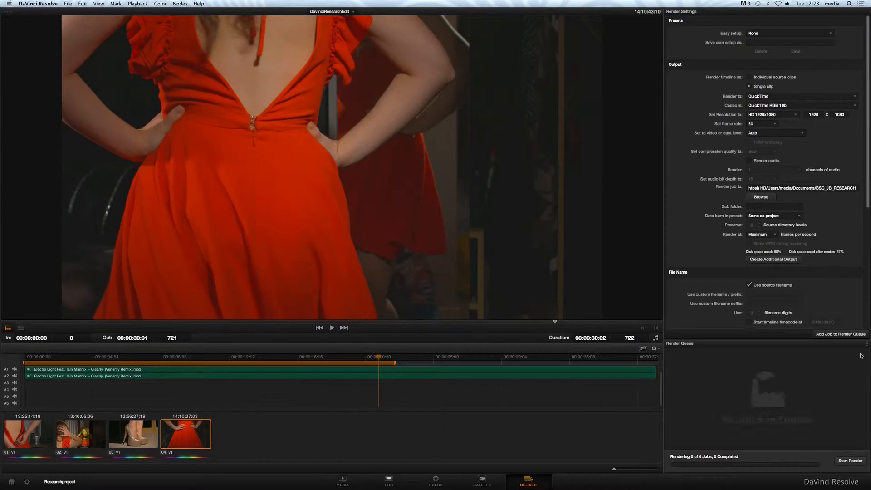
click(843, 336)
click(855, 462)
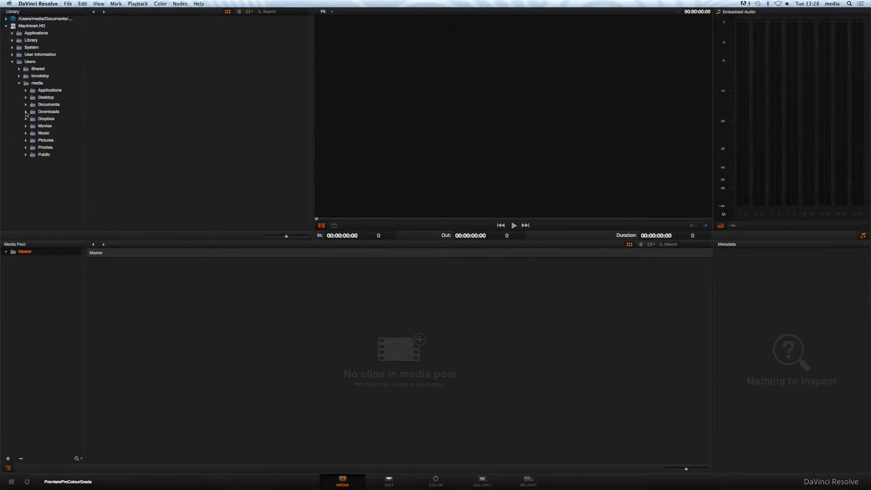
Browse the media library to the Footage folder inside Documents/BSC_JB_RESEARCH
click(26, 104)
scroll(27, 105, down, 1)
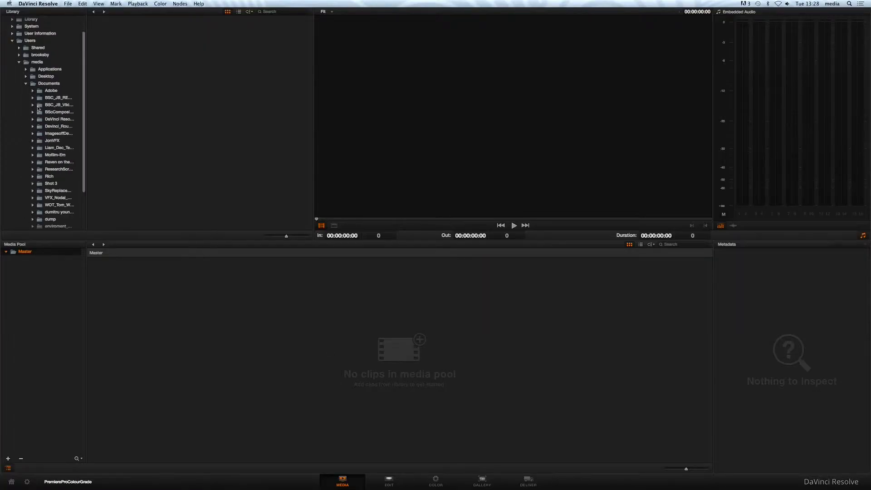
click(55, 97)
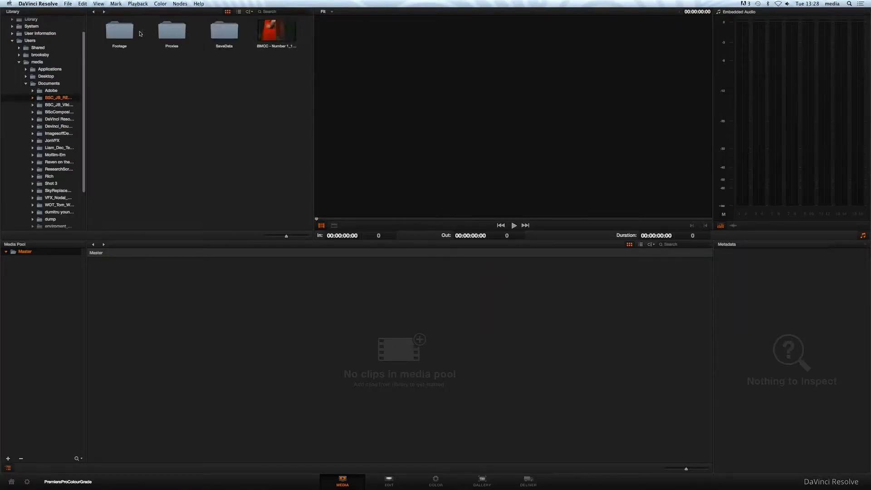
double_click(119, 31)
Add the zipper, mirror, high-heels and red-dress back BMCC clips to the media pool
click(160, 31)
double_click(161, 31)
double_click(272, 32)
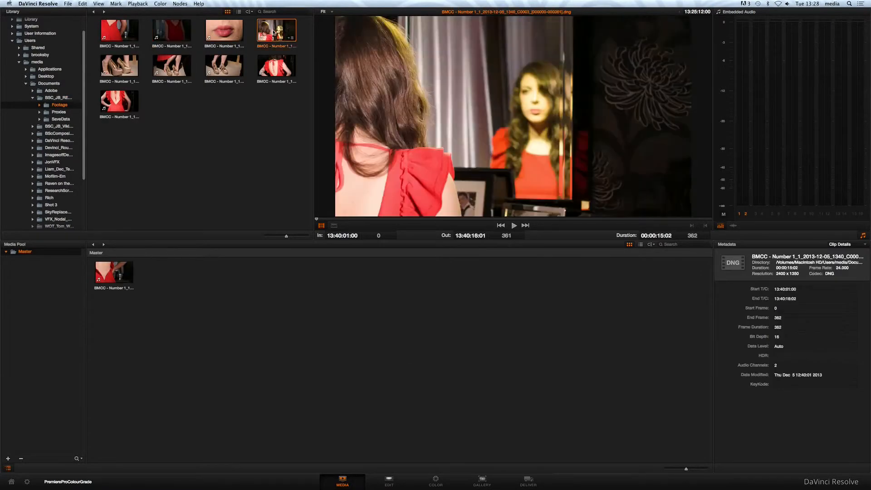
double_click(127, 66)
double_click(126, 97)
Create an empty timeline named PremiereProCorrection and place all four media pool clips in it
click(390, 479)
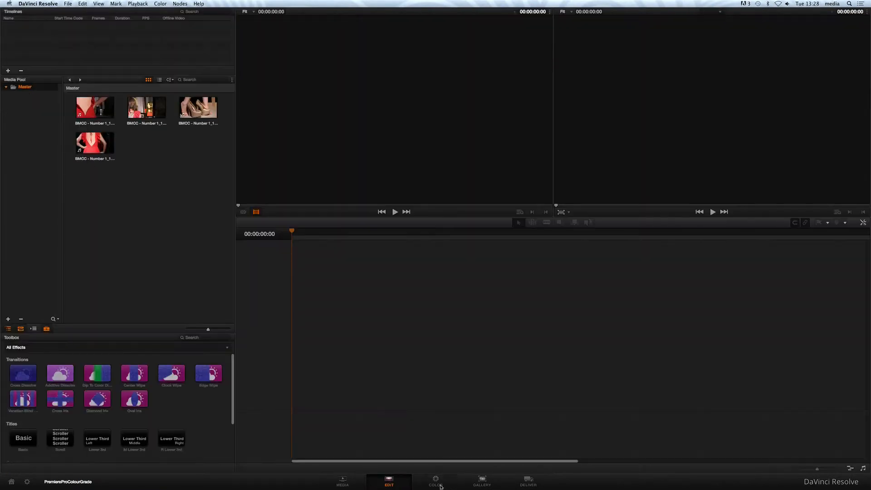
click(68, 4)
click(82, 25)
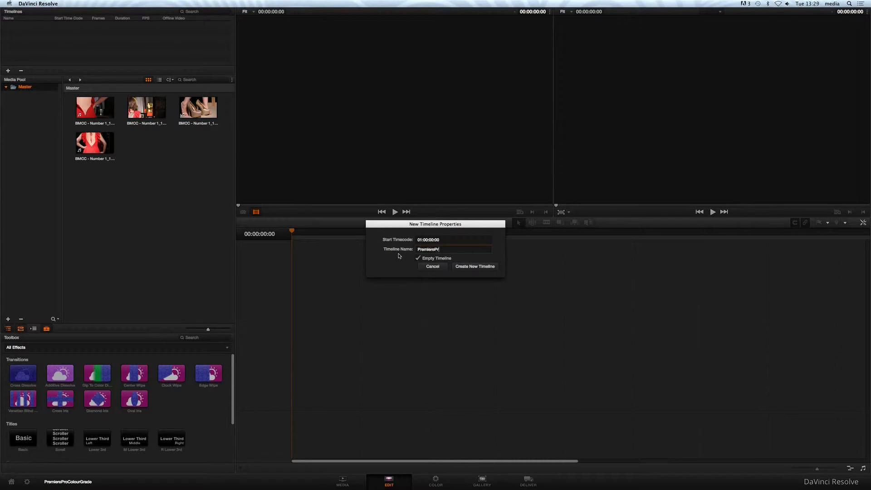
click(462, 266)
drag(68, 94, 225, 166)
drag(200, 107, 294, 414)
Set the first clip's Camera Raw decode quality to Full Res., decode using Clip, and color space to BMD Film
click(436, 480)
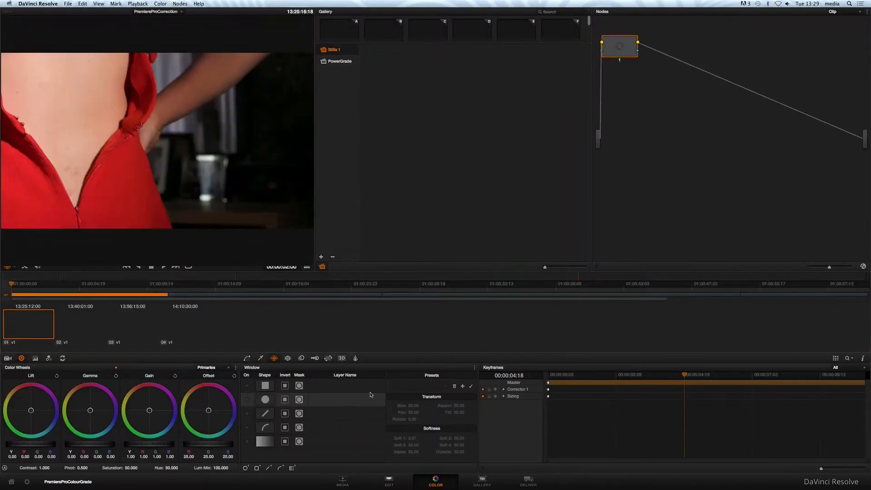
click(27, 327)
click(8, 358)
click(89, 387)
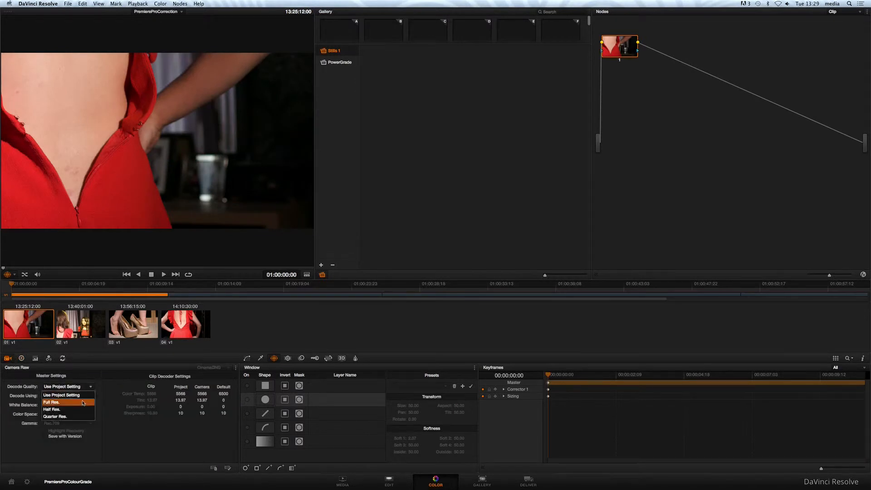
click(77, 402)
click(89, 396)
click(84, 425)
click(90, 406)
click(80, 347)
click(90, 415)
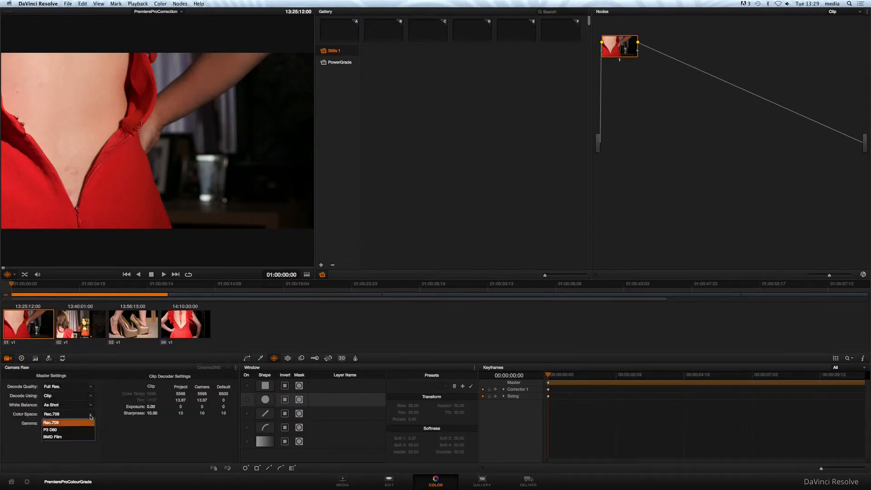
click(85, 437)
Open the delivery settings and choose the Export to Final Cut Pro easy setup
click(521, 481)
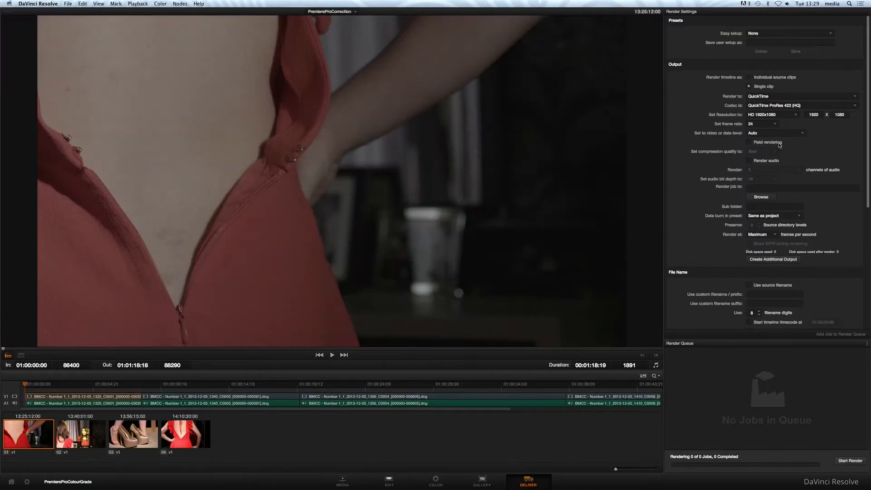
click(826, 33)
click(819, 57)
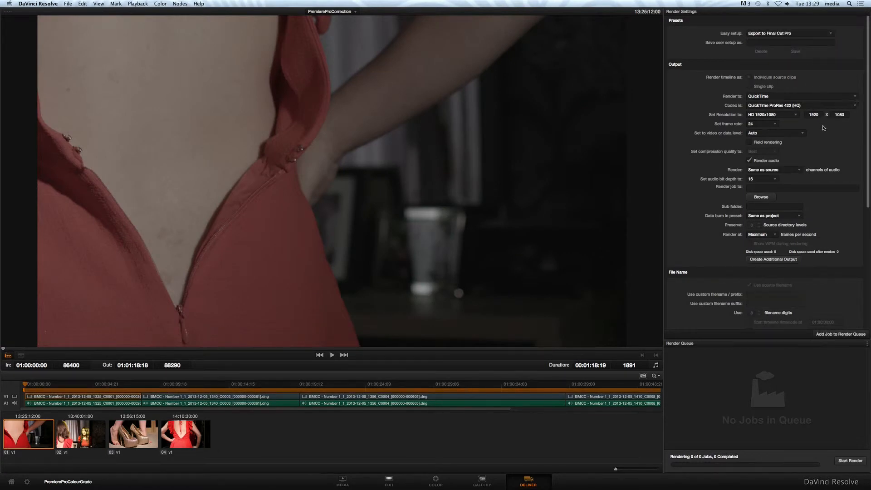
Create a folder named PremiereColourProxies inside Documents/BSC_JB_RESEARCH in Finder
click(767, 196)
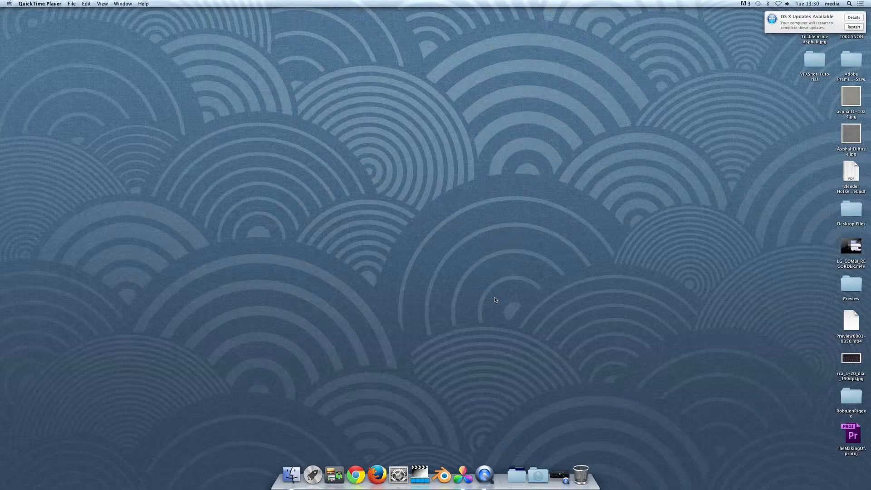
click(290, 474)
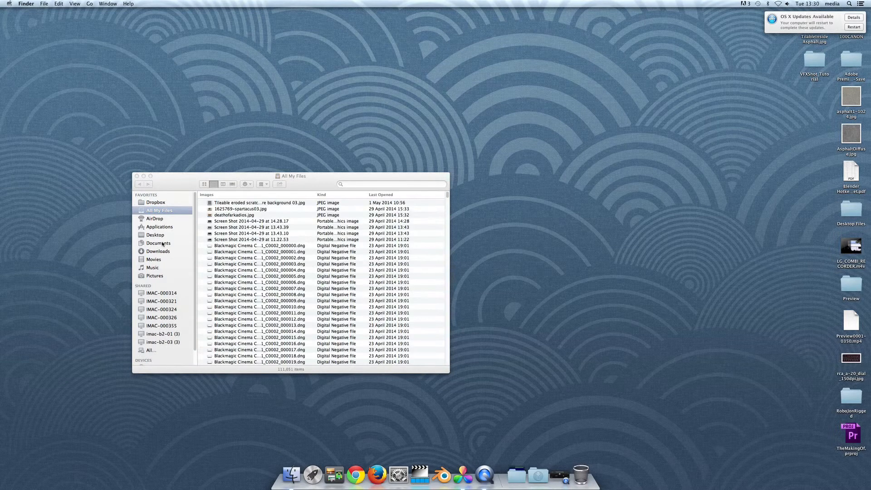
click(155, 244)
click(229, 207)
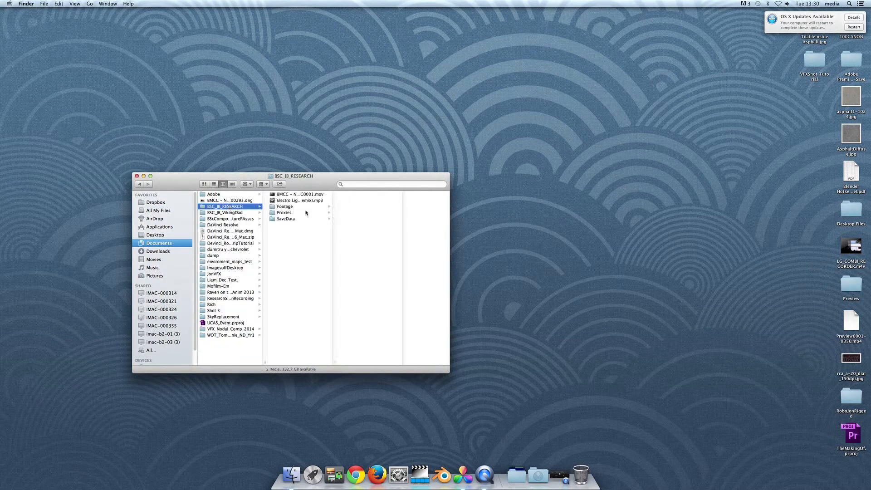
right_click(292, 269)
click(300, 271)
text(PremiereProColour)
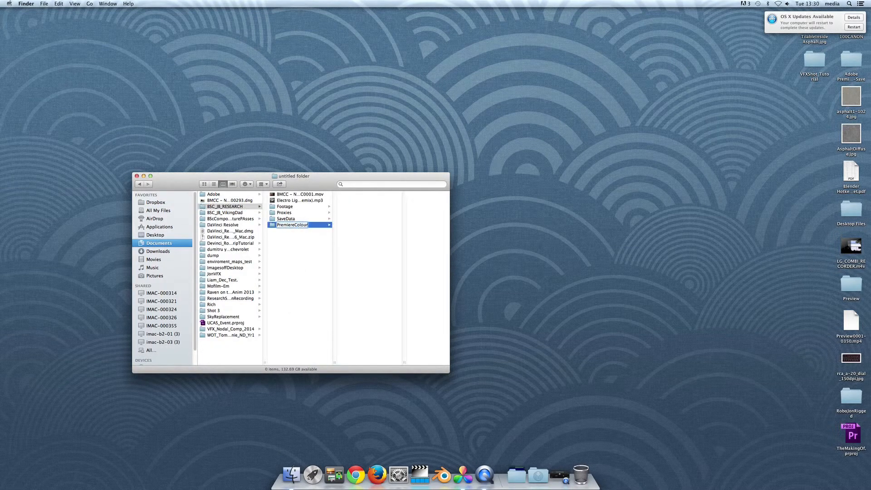
text(Grade)
key(Return)
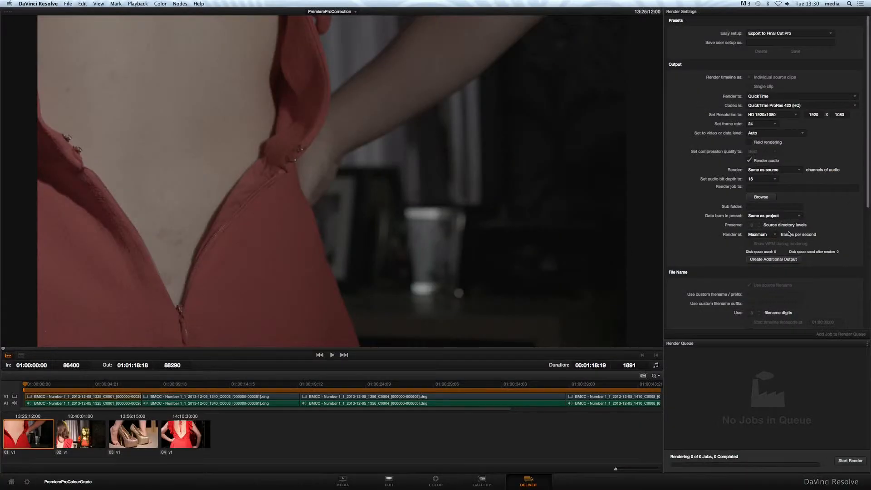
Set the render job destination to the PremiereColourProxies folder in Documents/BSC_JB_RESEARCH in DaVinci Resolve
click(761, 197)
double_click(359, 170)
click(359, 206)
click(365, 228)
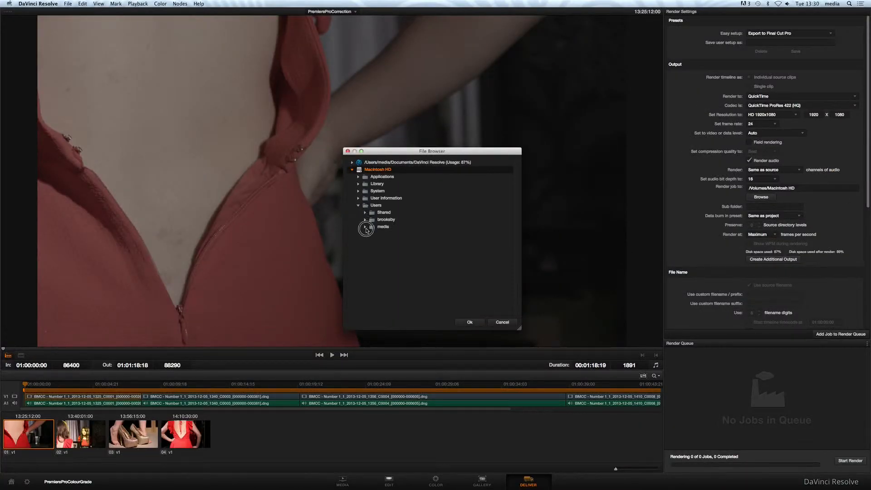
click(372, 249)
scroll(373, 249, down, 5)
click(379, 193)
click(401, 208)
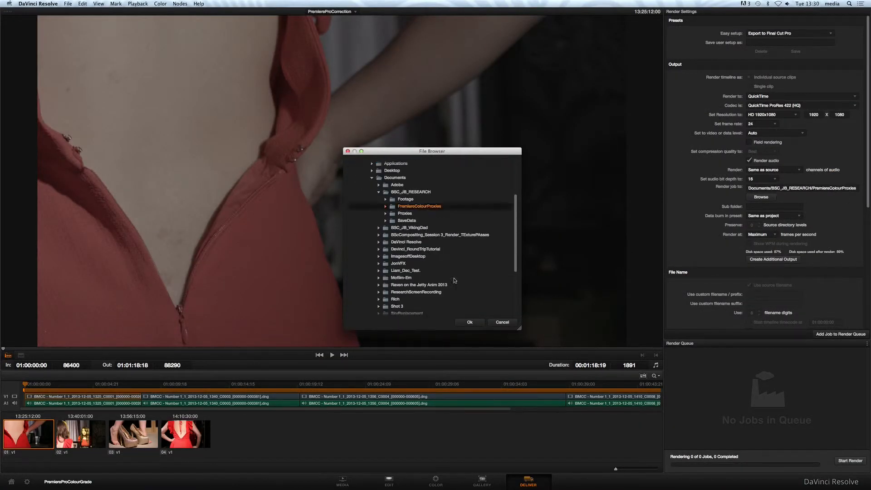
click(469, 322)
Add the PremiereProCorrection timeline to the render queue and start rendering
drag(868, 185, 862, 290)
click(840, 333)
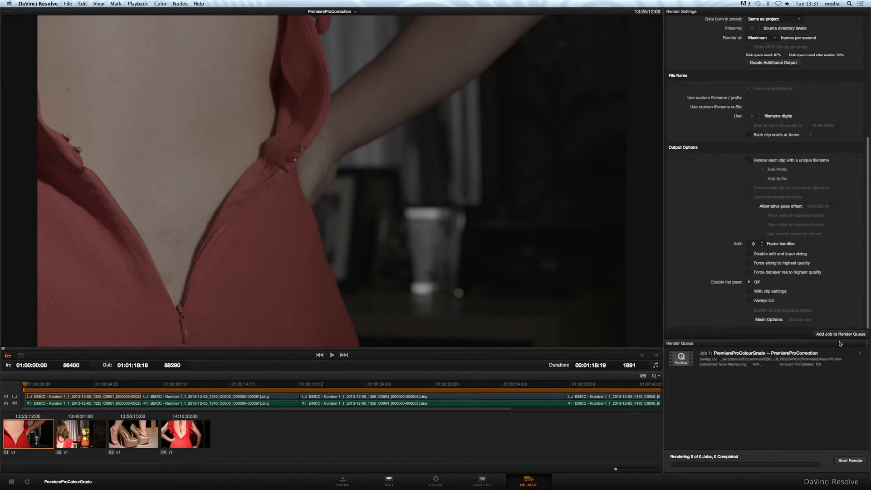
click(849, 460)
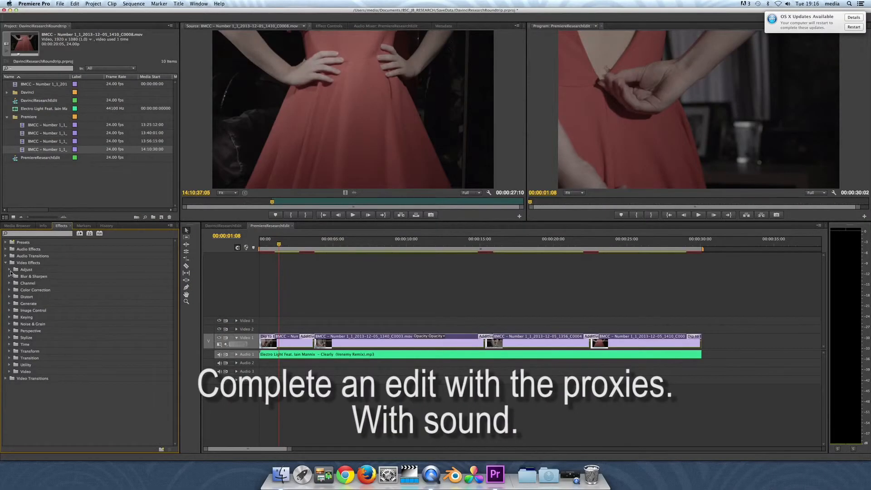
In Premiere Pro, apply the Levels video effect to the first Video 1 clip and show its effect controls
click(9, 270)
drag(22, 309, 50, 307)
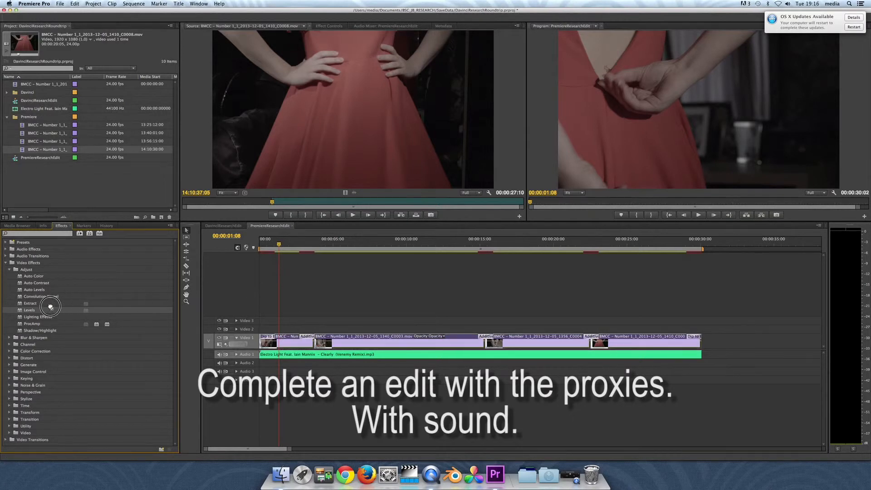
drag(327, 335, 327, 336)
click(317, 329)
click(298, 341)
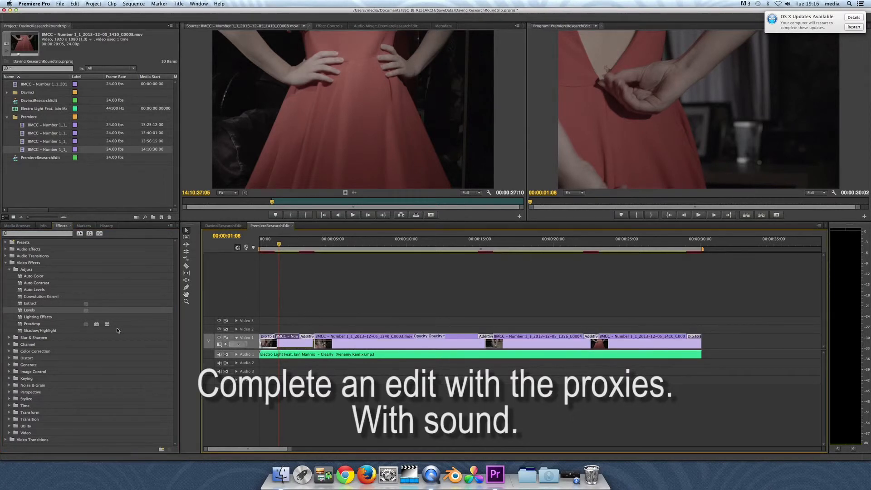
double_click(283, 343)
click(403, 28)
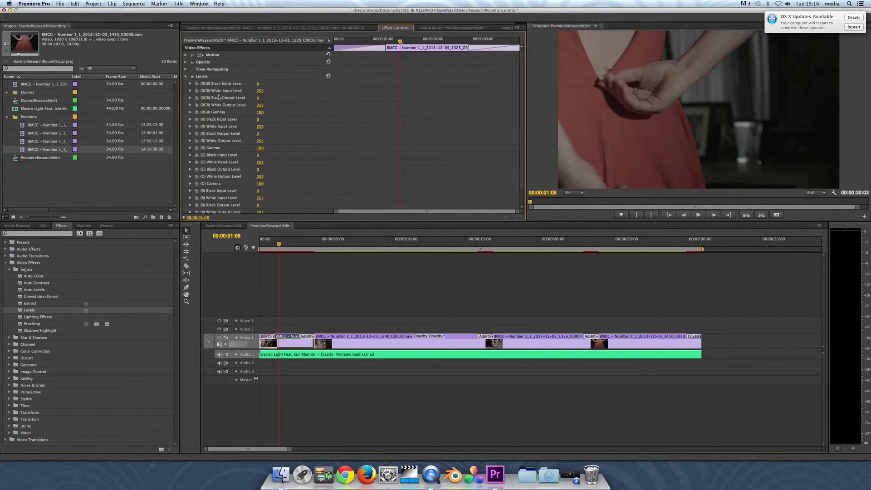
Remove the Levels effect from the first clip
click(203, 76)
key(Delete)
click(10, 270)
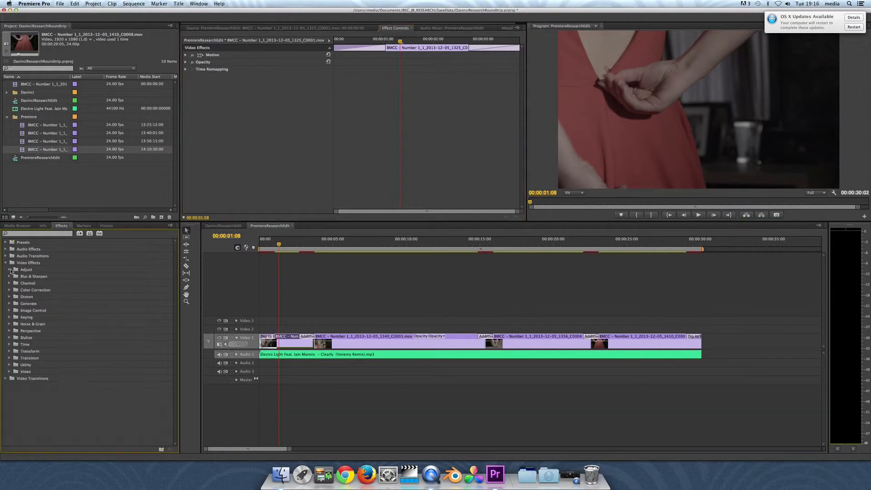
Apply the RGB Curves, Brightness & Contrast and Fast Color Corrector effects to the first clip
click(9, 290)
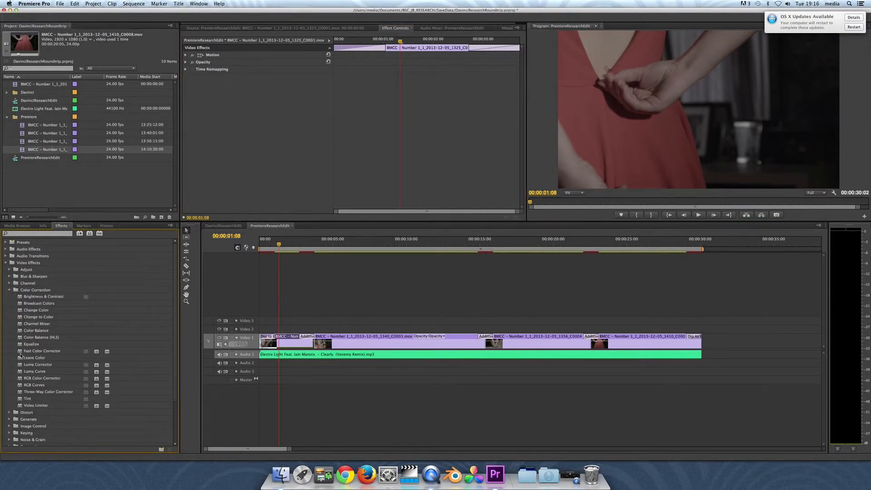
drag(20, 384, 267, 341)
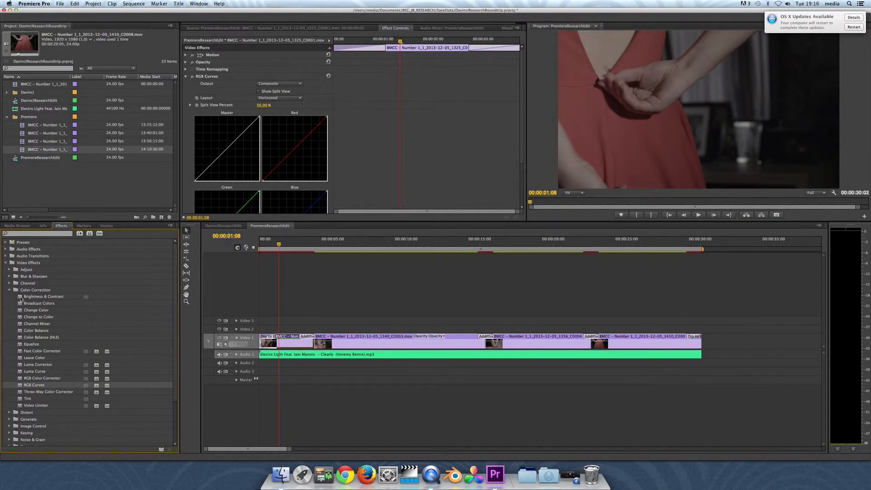
drag(20, 298, 276, 341)
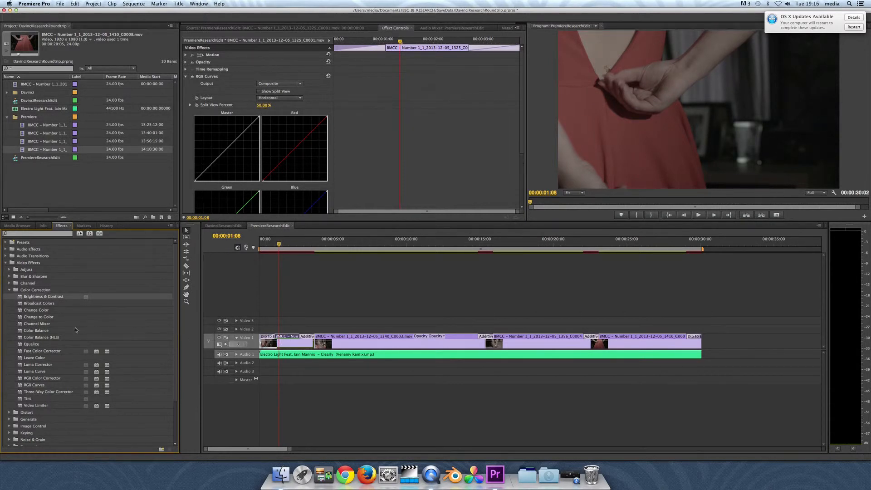
drag(36, 350, 272, 341)
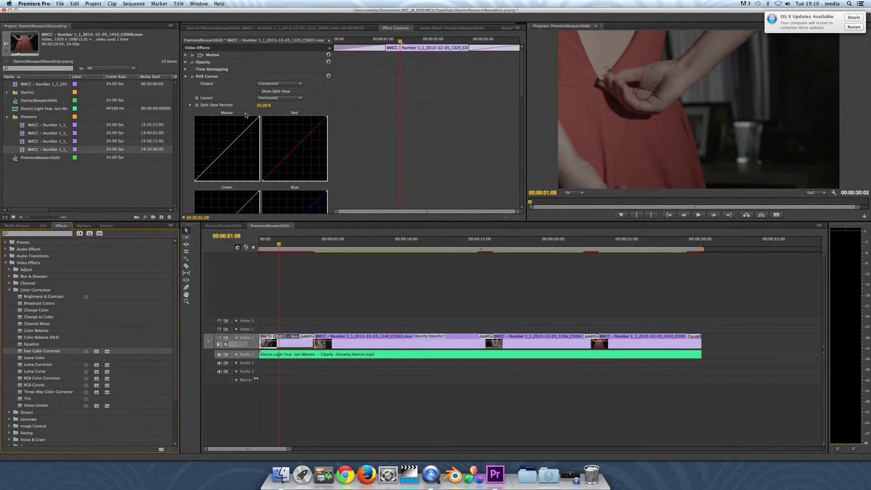
Set the Fast Color Corrector's input black level to about 2.55, gray to 1.05 and white to 221.85
click(185, 77)
scroll(187, 89, down, 3)
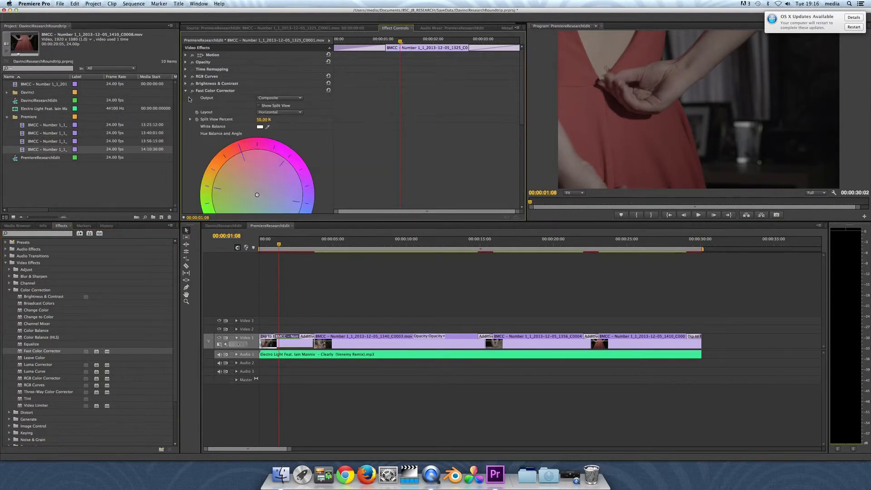
scroll(186, 141, down, 5)
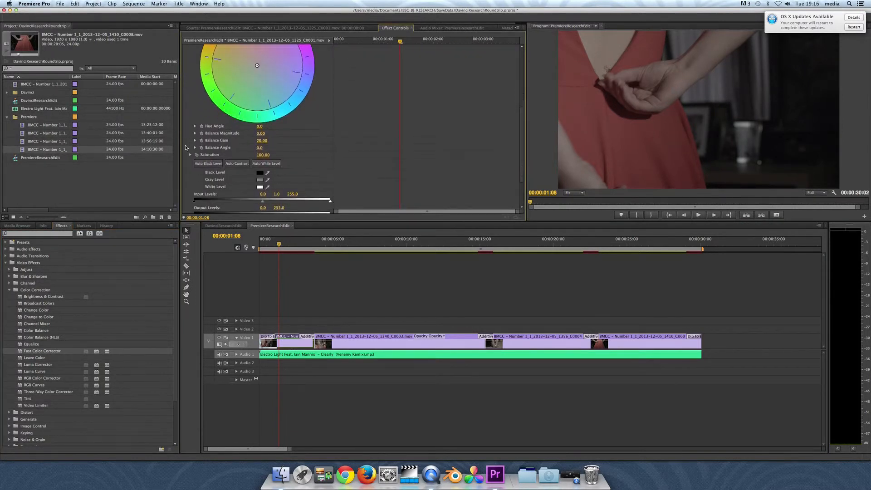
scroll(186, 175, down, 2)
drag(196, 156, 192, 158)
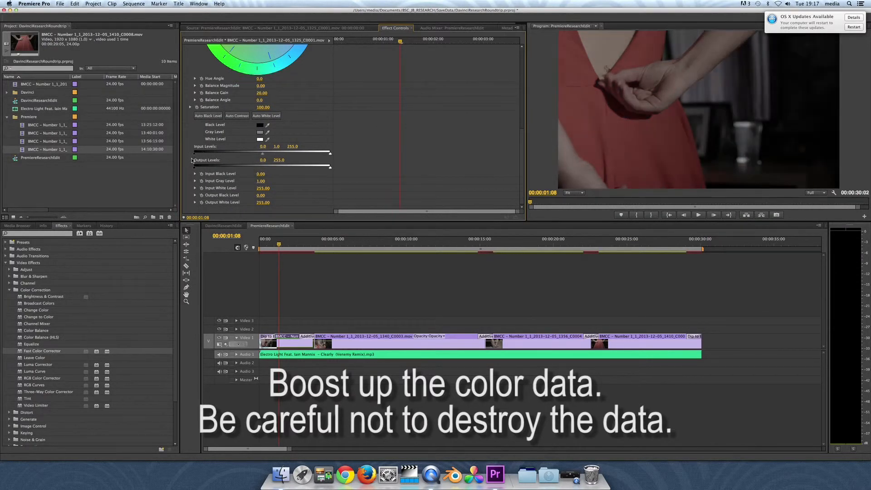
drag(332, 155, 198, 156)
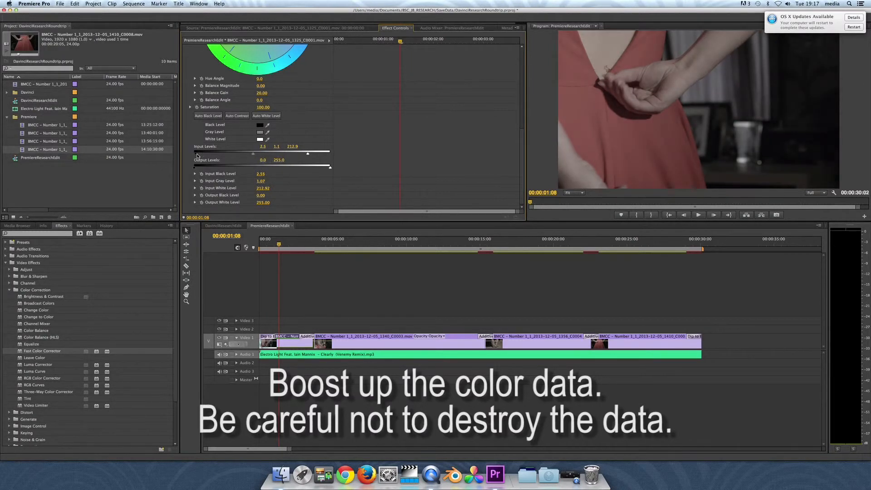
drag(309, 154, 255, 155)
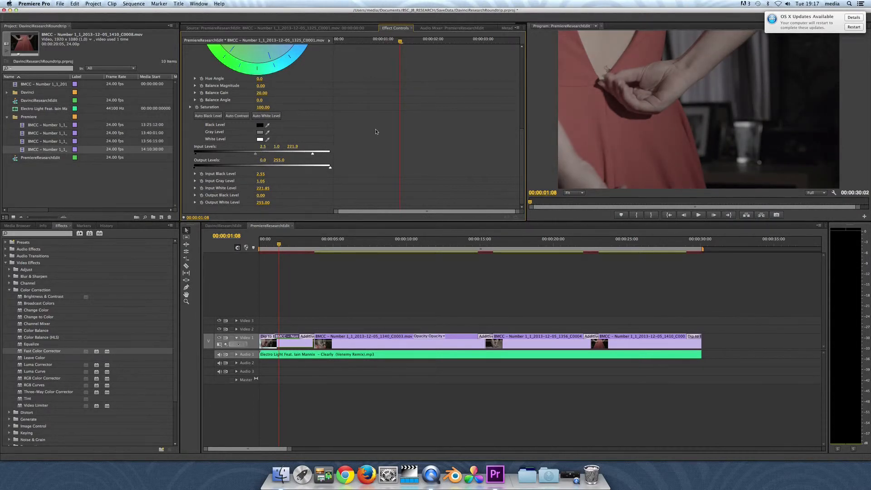
Fine-tune the Fast Color Corrector's saturation to about 100.26
scroll(296, 120, up, 2)
click(190, 120)
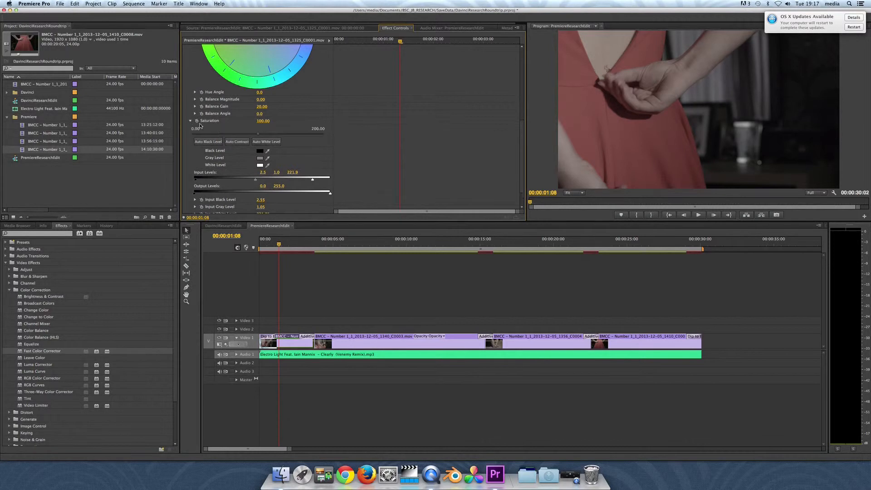
mouse_move(265, 135)
mouse_down()
mouse_move(326, 132)
mouse_move(259, 137)
mouse_up()
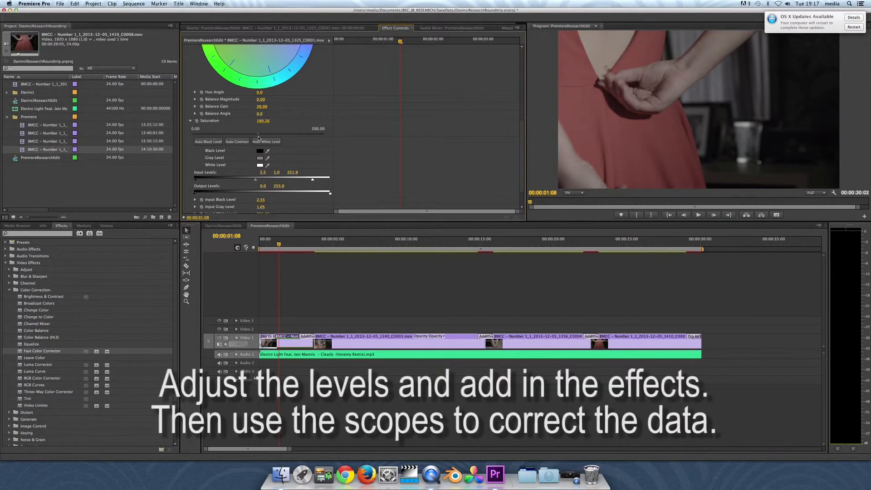
scroll(327, 113, up, 8)
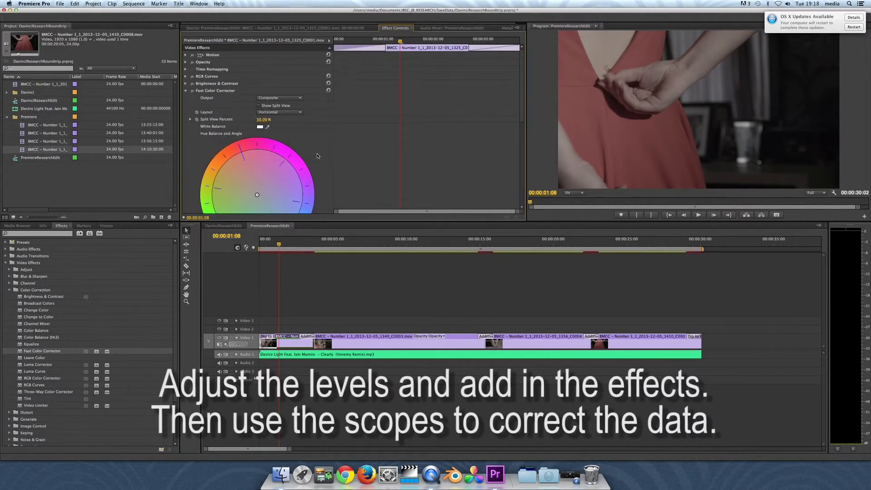
click(300, 99)
click(300, 99)
click(300, 113)
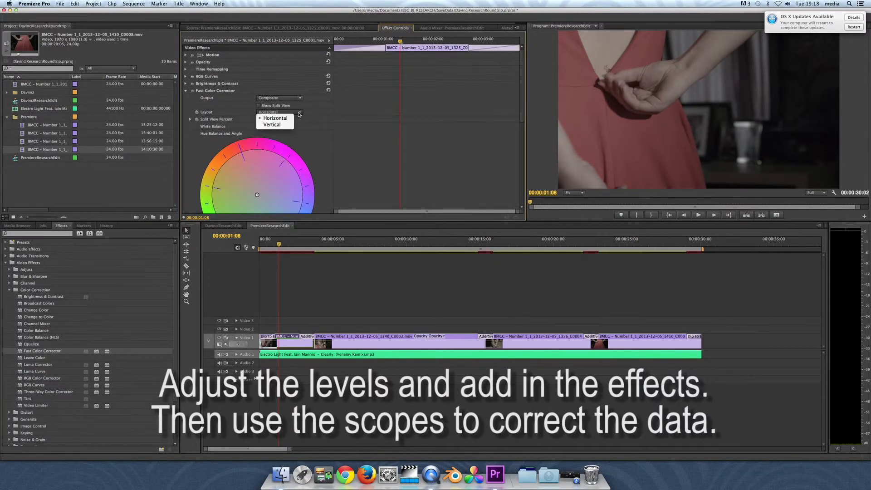
click(301, 113)
Set the first clip's Brightness & Contrast effect to brightness 3.9 and contrast about 12.7
click(185, 90)
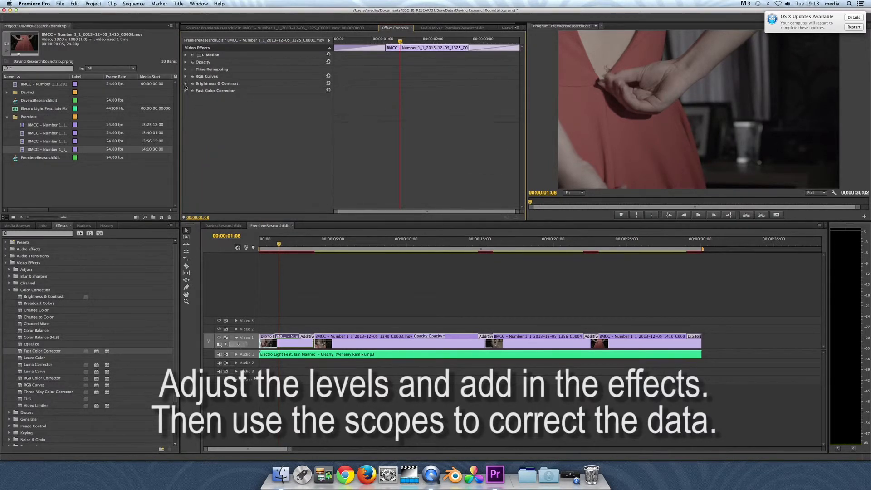
click(185, 84)
click(191, 92)
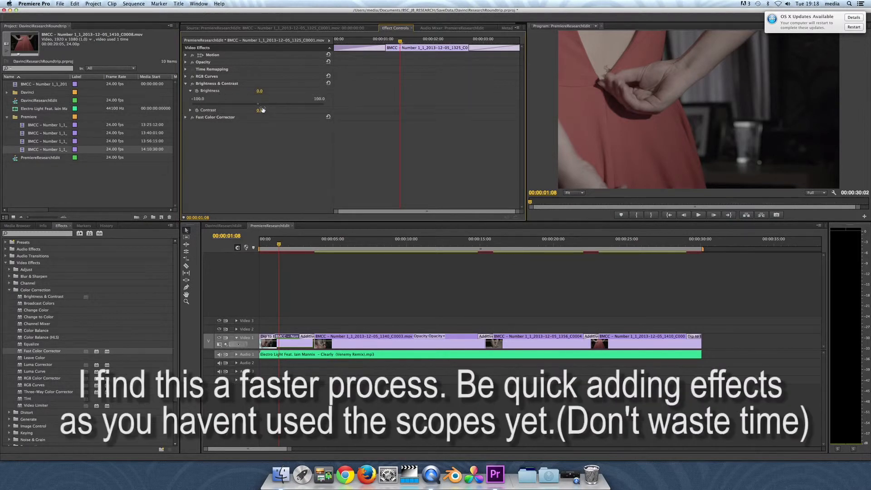
drag(259, 105, 260, 107)
click(190, 110)
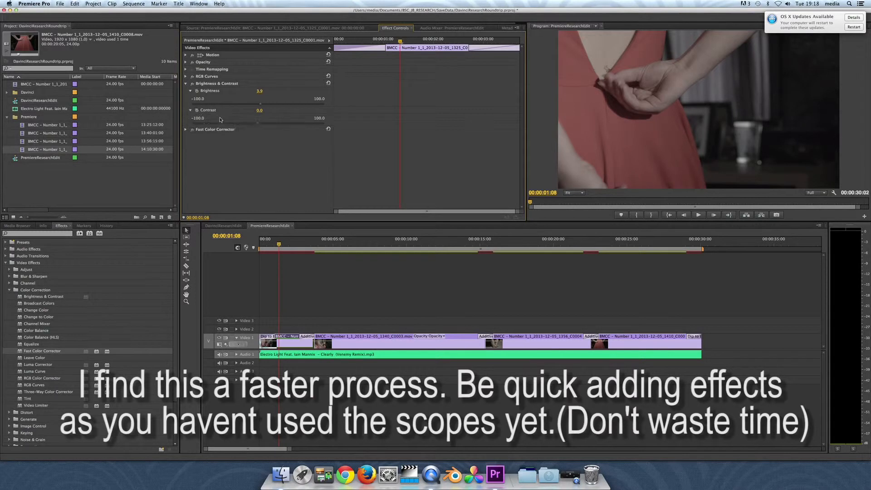
drag(257, 126, 266, 126)
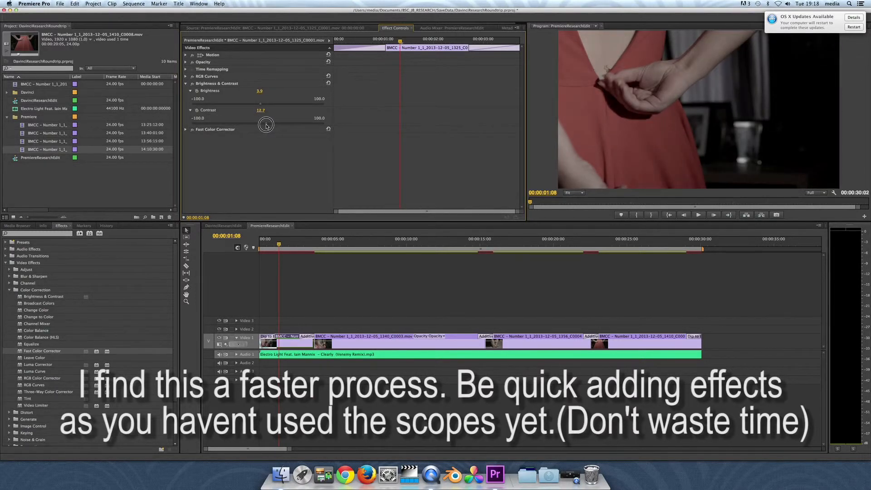
click(186, 85)
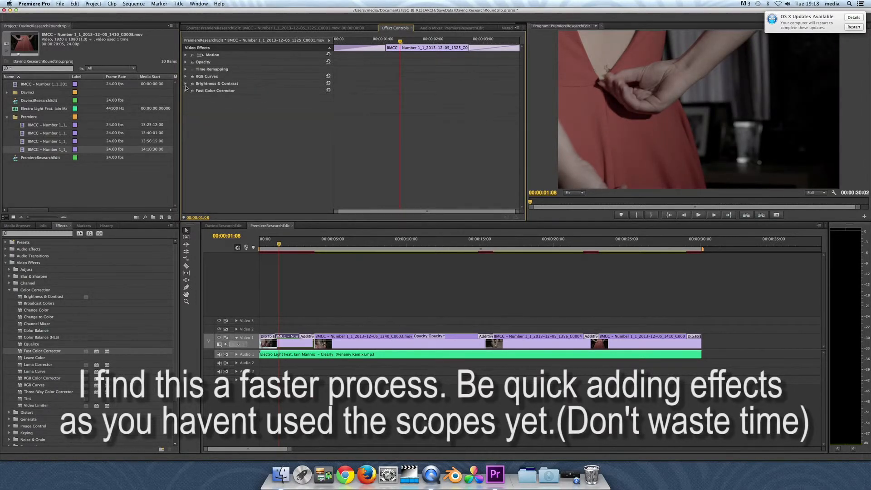
Raise the midtones of the RGB Curves master curve and add a point near the middle of the red curve
click(185, 76)
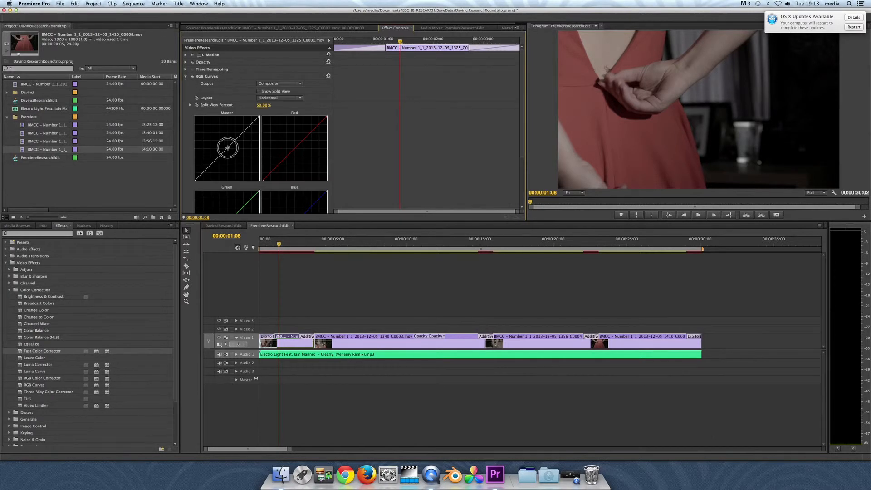
mouse_move(225, 146)
mouse_down()
mouse_move(205, 165)
mouse_move(235, 136)
mouse_move(228, 133)
mouse_up()
drag(206, 165, 225, 148)
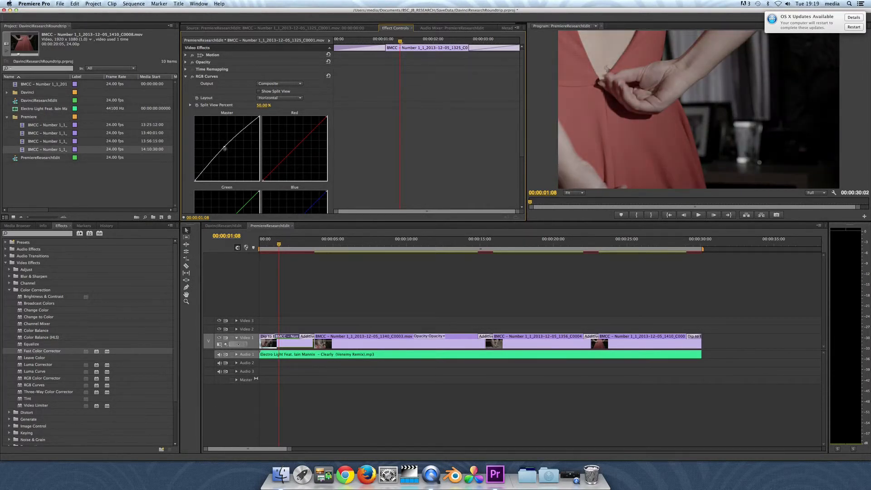
click(295, 148)
scroll(333, 142, down, 3)
scroll(336, 144, up, 2)
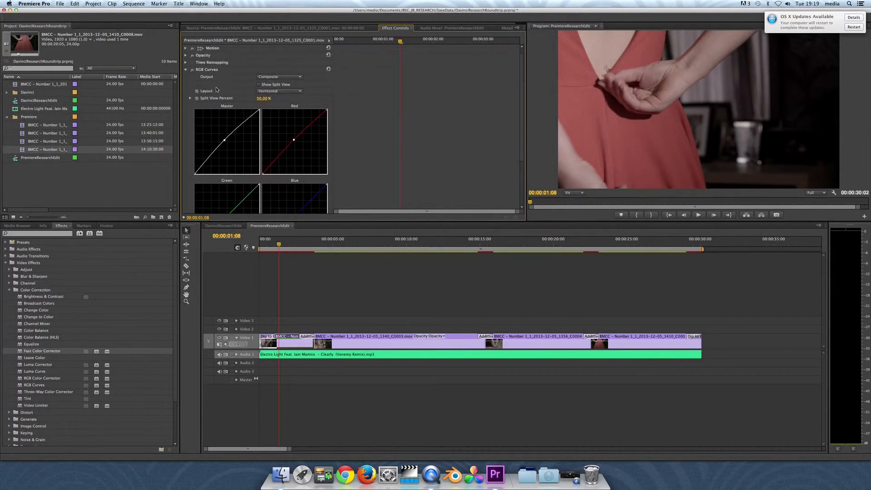
click(185, 69)
click(185, 84)
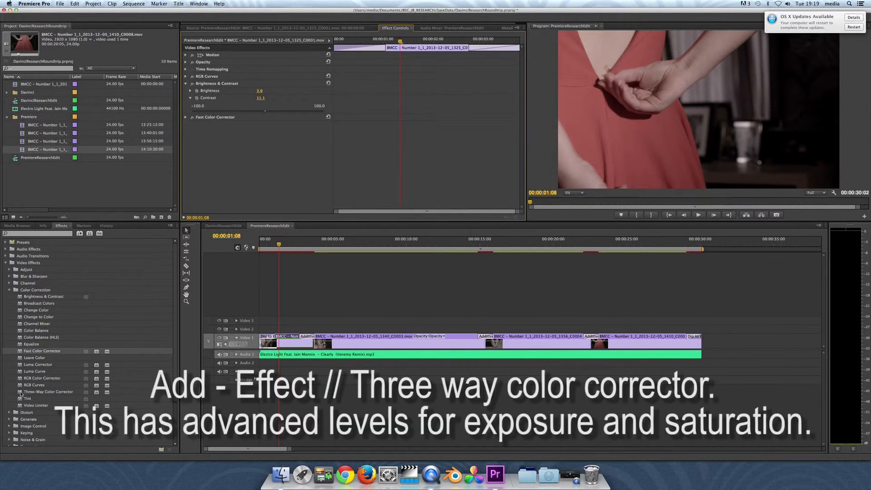
Apply the Three-Way Color Corrector to the first clip and lower its input white level to about 250.5
drag(20, 393, 290, 341)
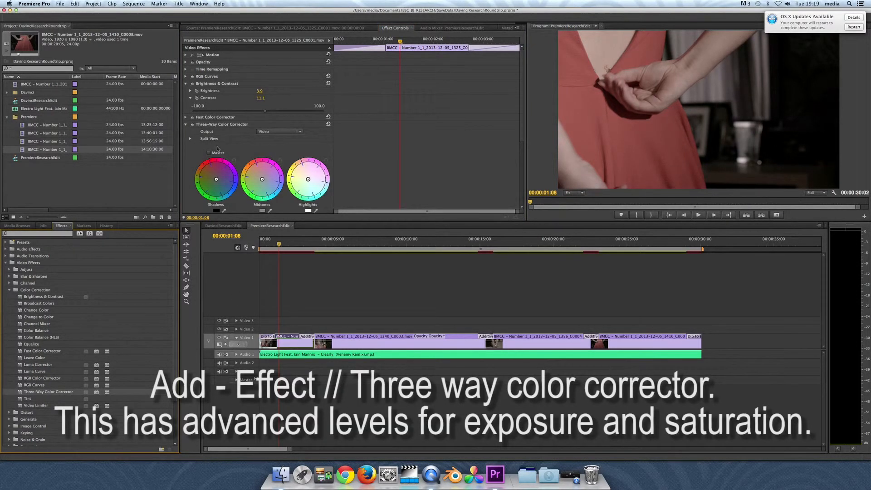
scroll(189, 168, down, 5)
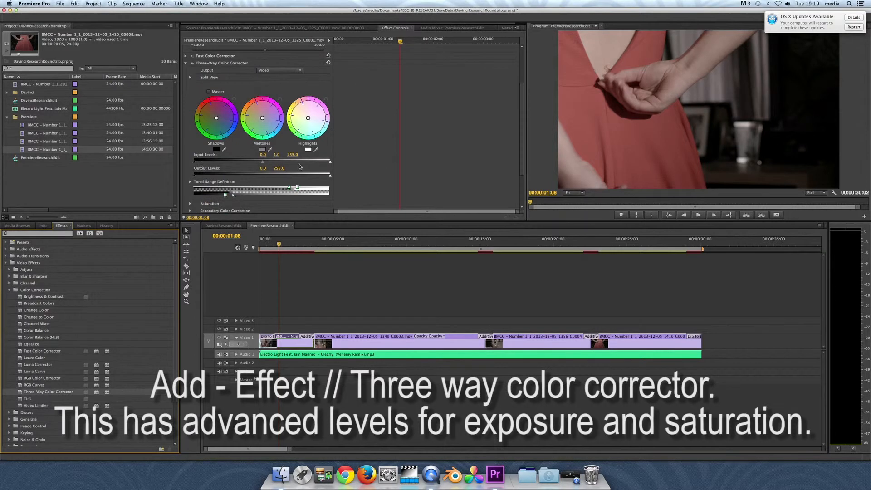
drag(262, 162, 266, 162)
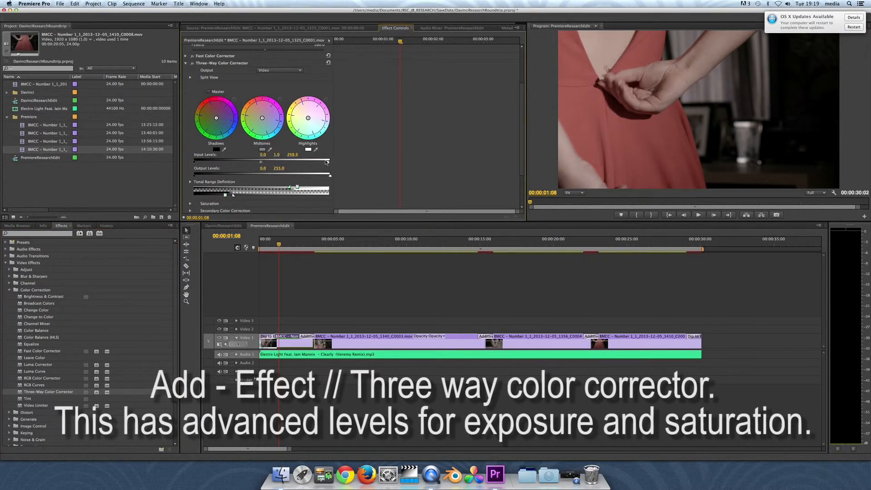
mouse_move(216, 118)
mouse_down()
mouse_move(199, 117)
mouse_move(224, 116)
mouse_up()
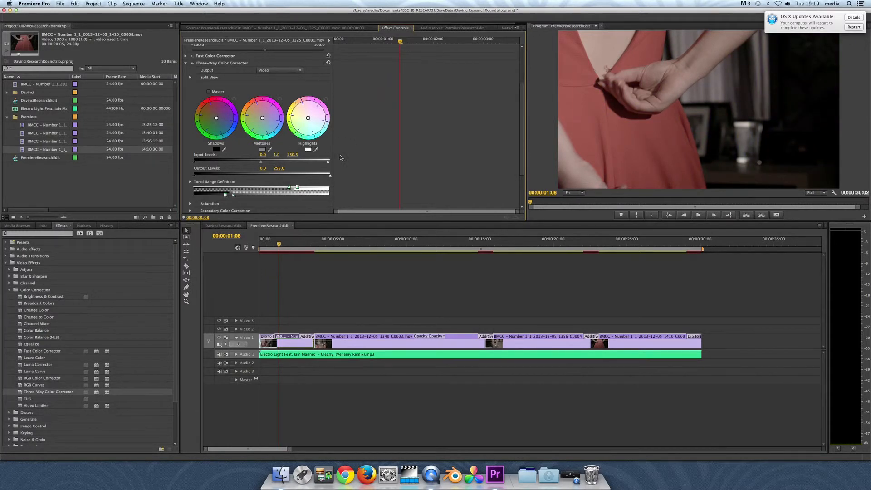
Set the Three-Way Color Corrector's highlight balance gain to about 19.67
scroll(282, 161, down, 4)
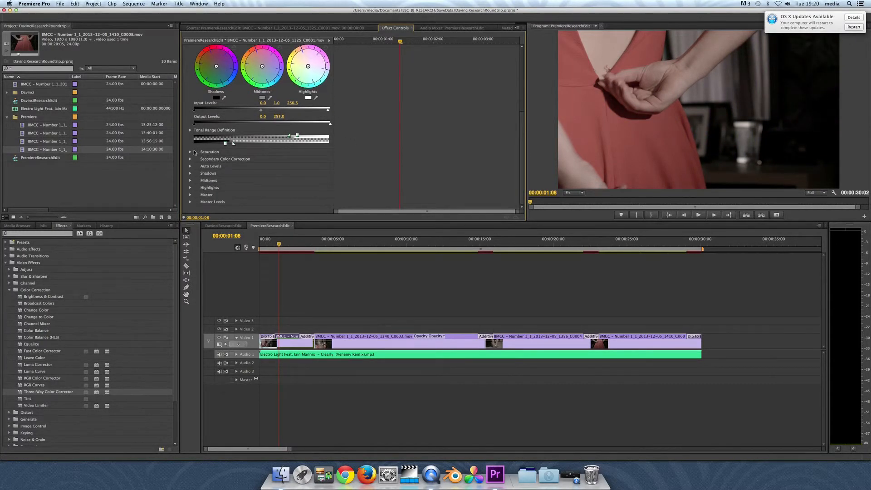
click(190, 187)
scroll(295, 179, down, 1)
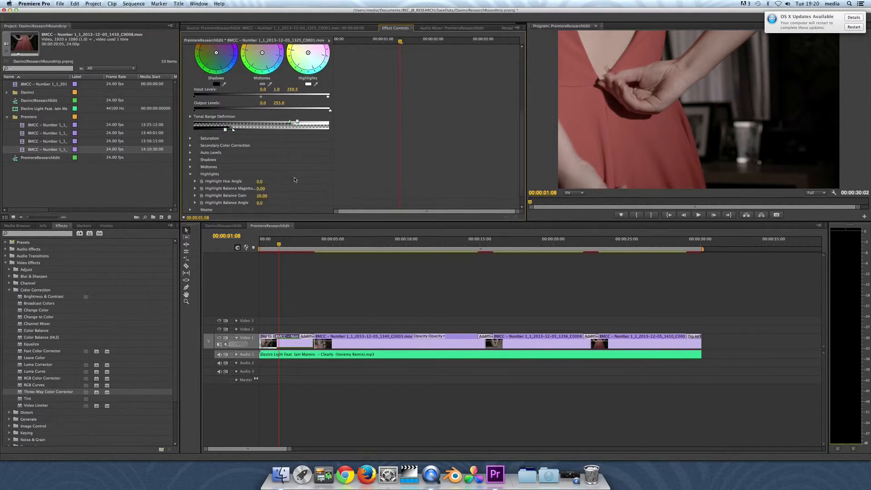
scroll(294, 180, down, 1)
click(195, 181)
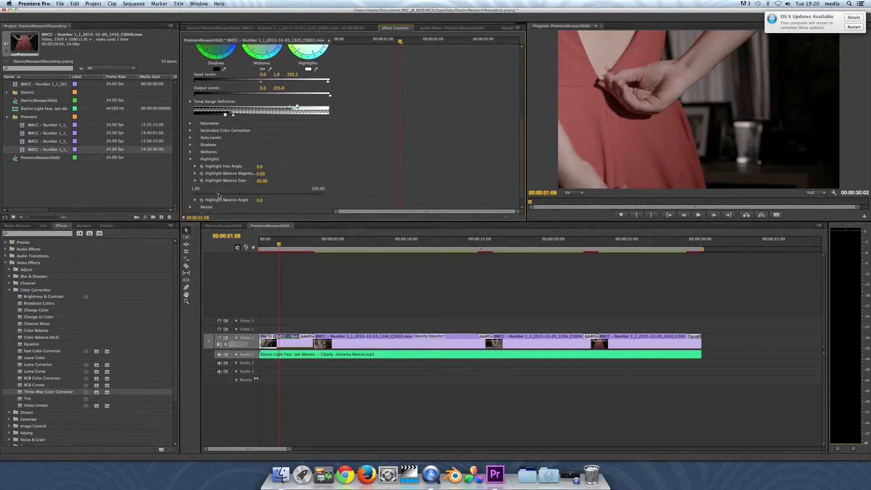
mouse_move(218, 195)
mouse_down()
mouse_move(229, 197)
mouse_move(221, 199)
mouse_up()
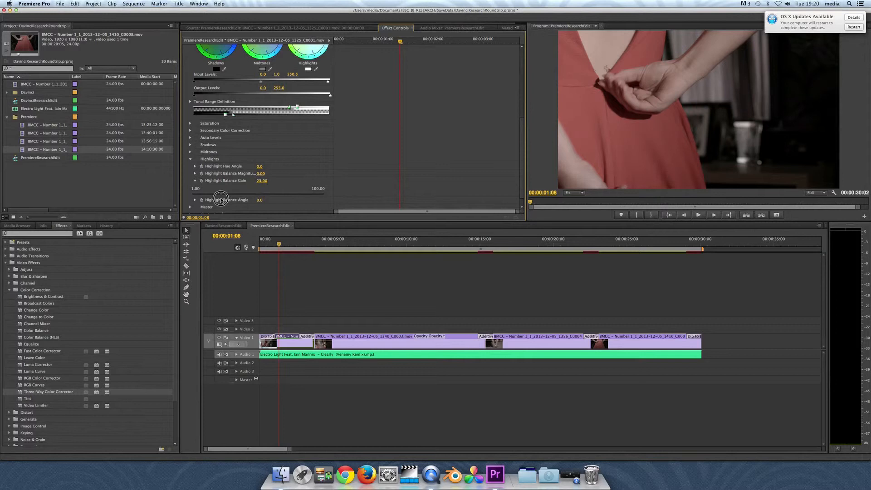
click(196, 180)
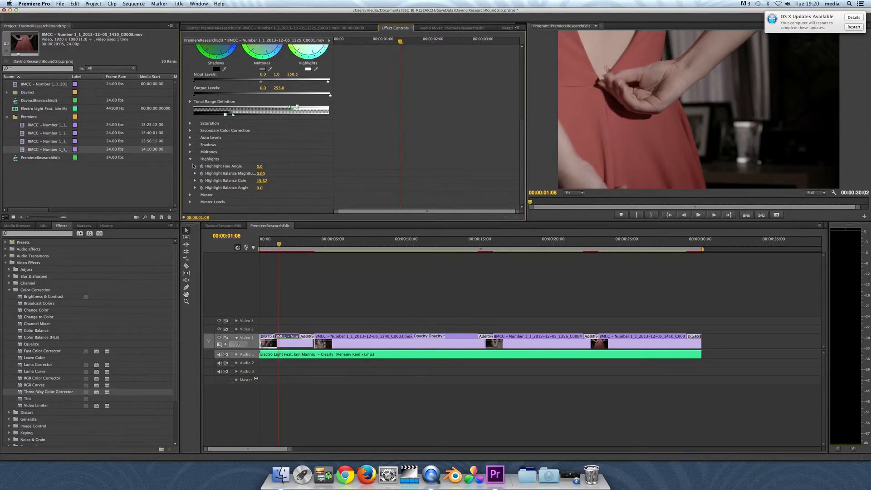
click(191, 159)
Raise the Fast Color Corrector's saturation to about 170.03 and play the opening of the sequence
click(191, 195)
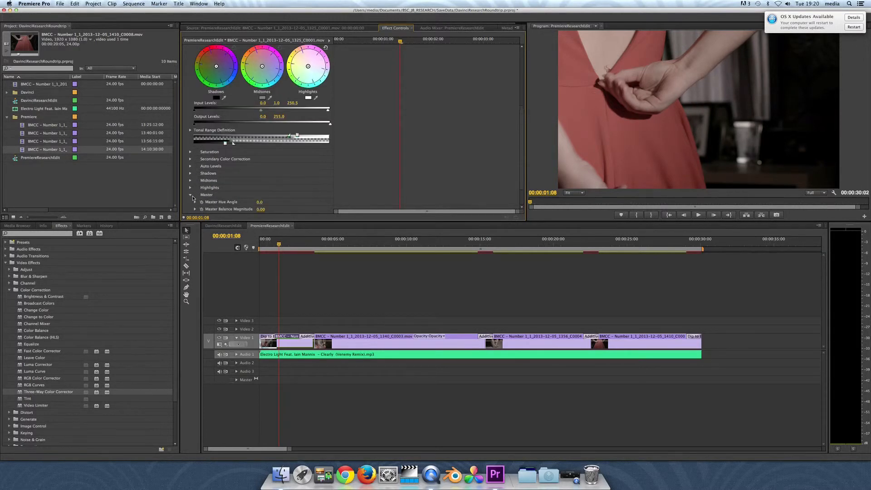
click(190, 195)
click(190, 181)
drag(260, 135, 311, 136)
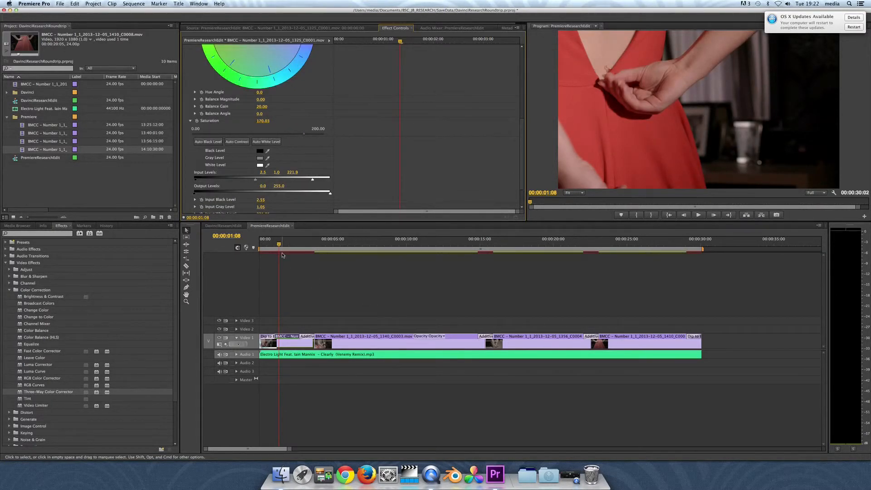
mouse_move(282, 245)
mouse_down()
mouse_move(305, 246)
mouse_move(270, 245)
mouse_up()
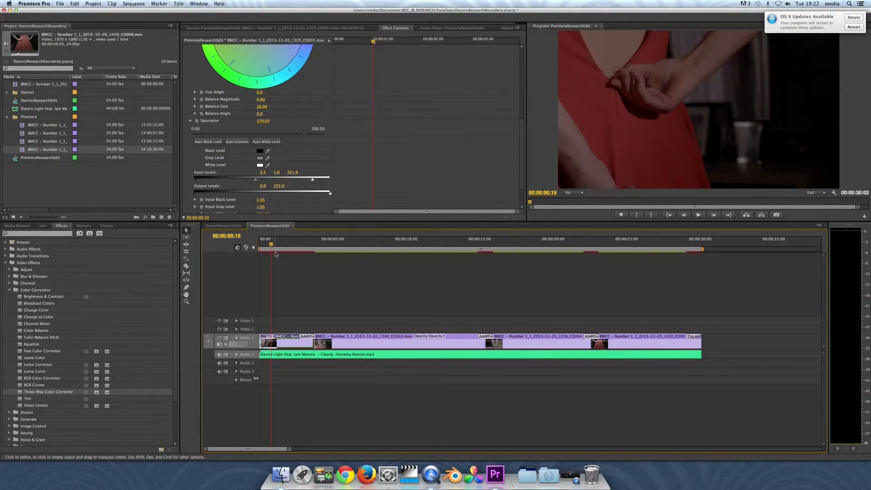
key(space)
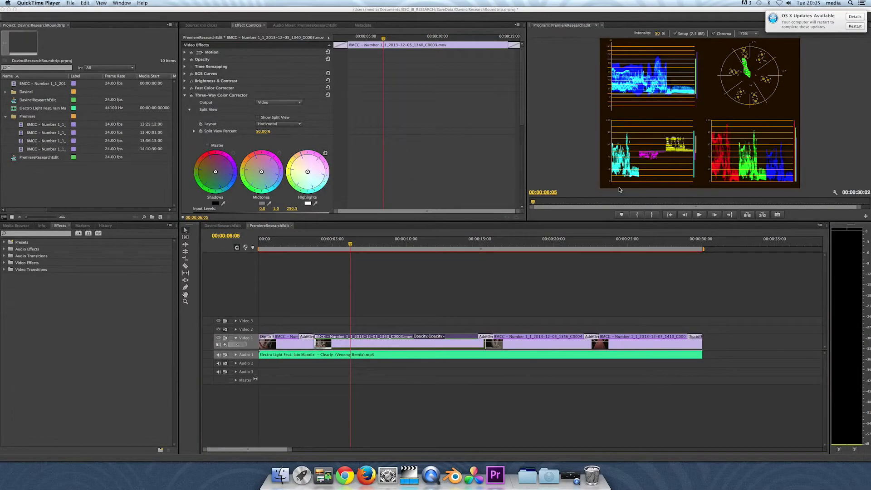
Switch the program monitor to composite video and review the second clip's Three-Way Color Corrector settings
right_click(634, 165)
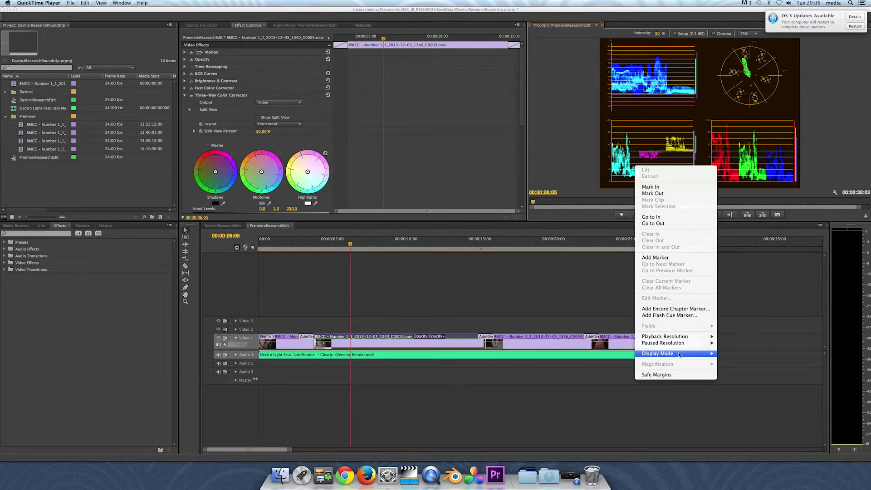
mouse_move(696, 356)
click(726, 353)
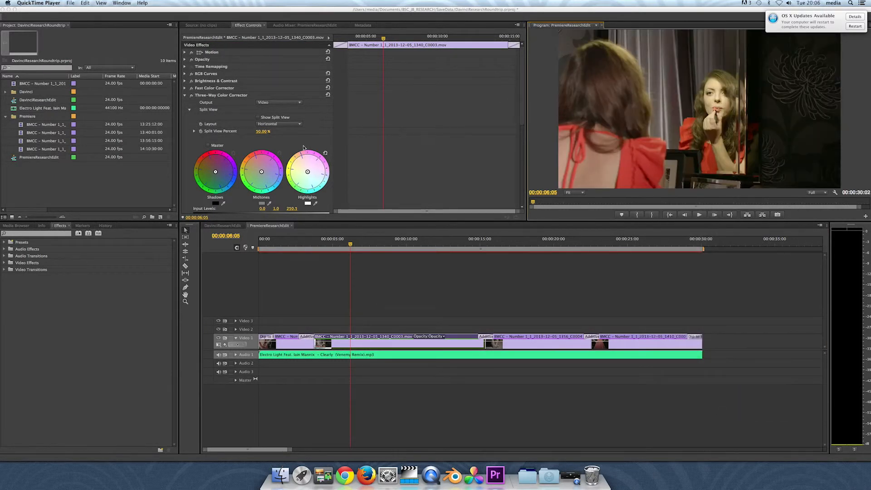
scroll(328, 130, down, 5)
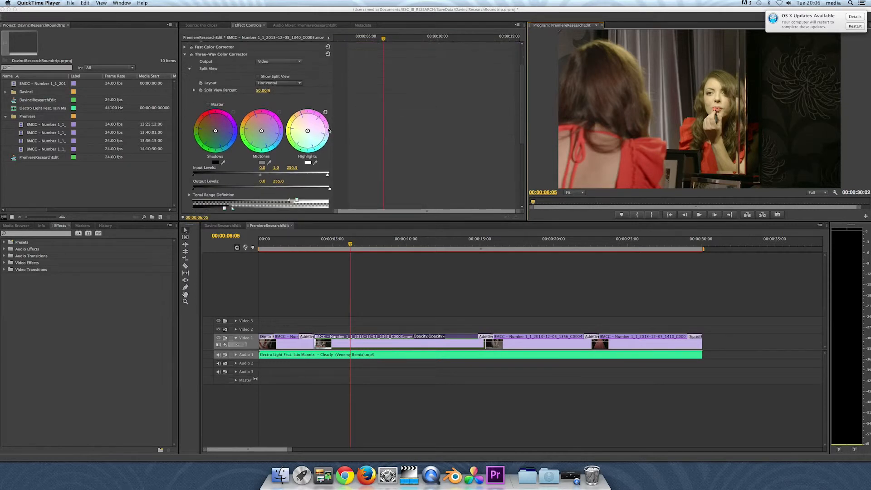
scroll(334, 135, down, 3)
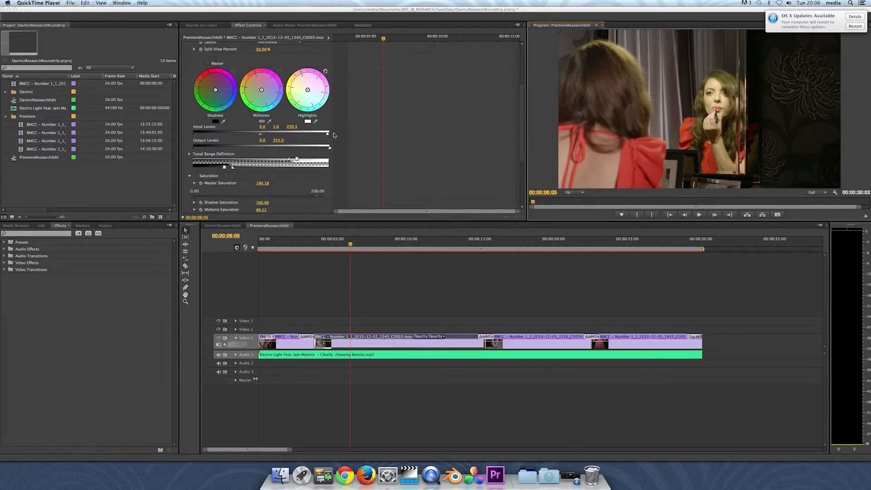
Display all scopes in the program monitor and fine-tune the Three-Way Color Corrector's master saturation
right_click(629, 144)
mouse_move(676, 333)
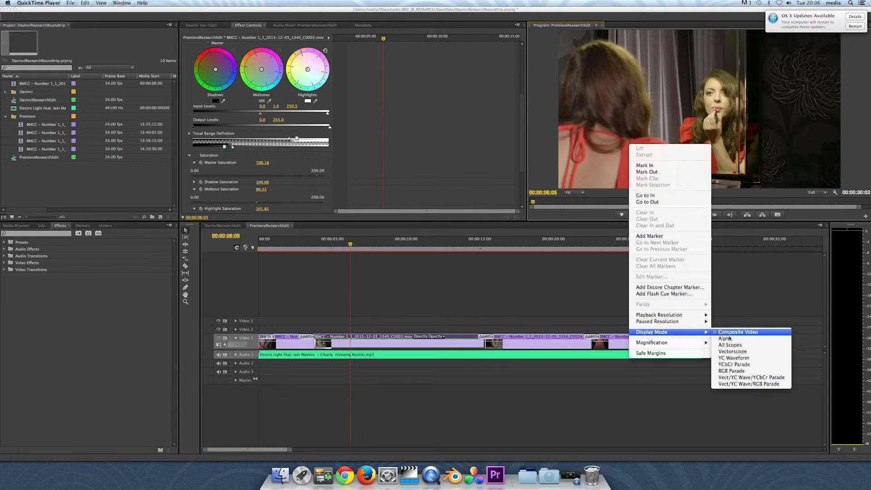
click(728, 344)
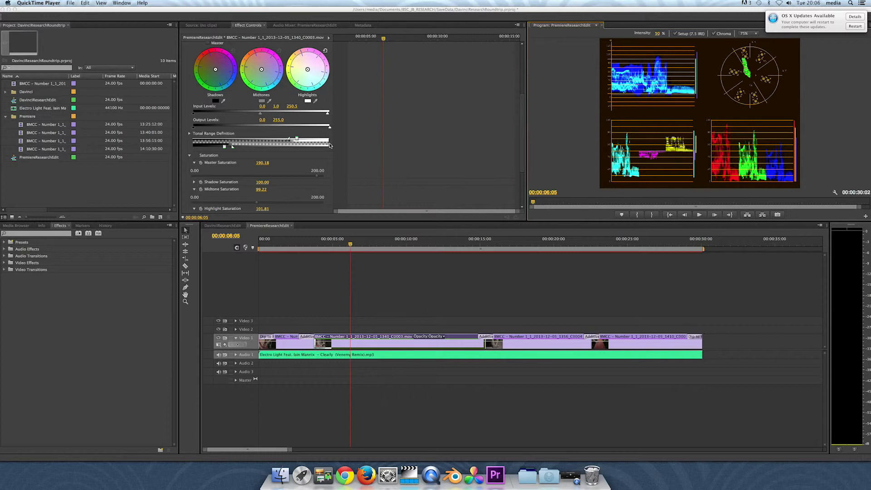
scroll(330, 145, down, 3)
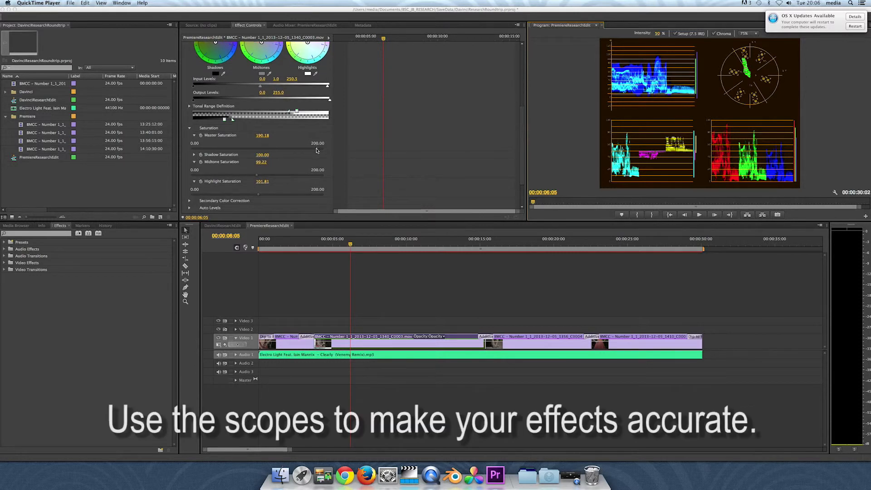
mouse_move(317, 151)
mouse_down()
mouse_move(301, 151)
mouse_move(316, 151)
mouse_up()
scroll(218, 118, up, 10)
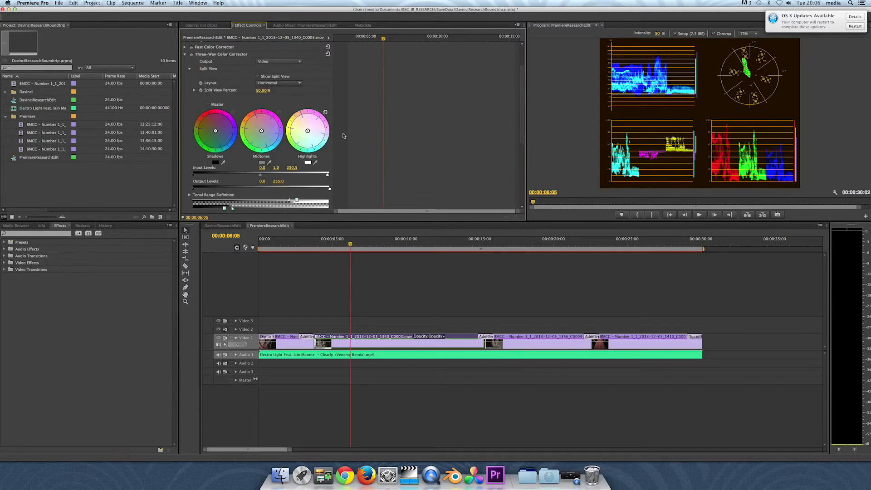
Nudge the point on the RGB Curves master curve slightly upward for the second clip
click(184, 95)
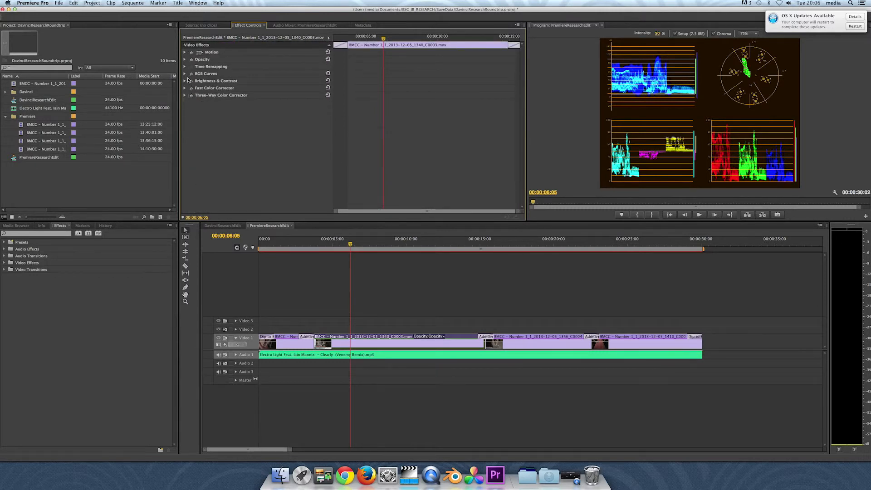
click(184, 74)
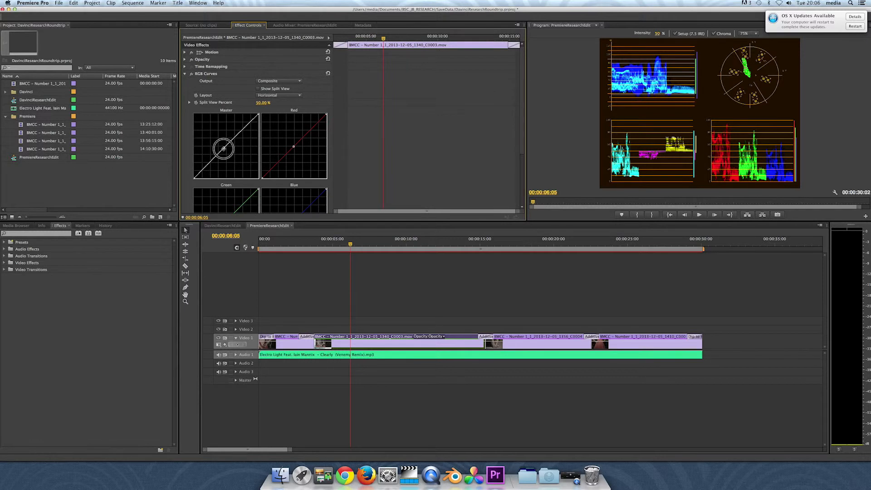
drag(224, 149, 220, 147)
click(185, 74)
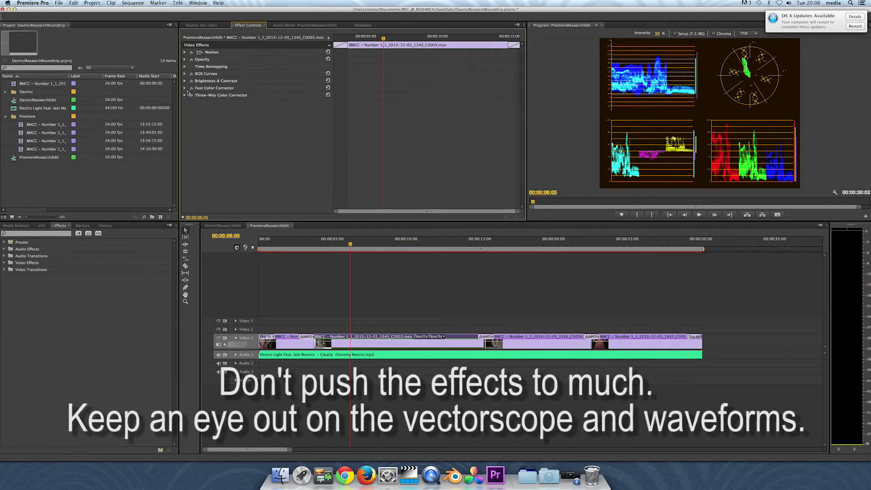
Set the Fast Color Corrector's input black level to 0.00, gray to about 1.11 and white to about 245.44
click(184, 88)
scroll(325, 154, down, 10)
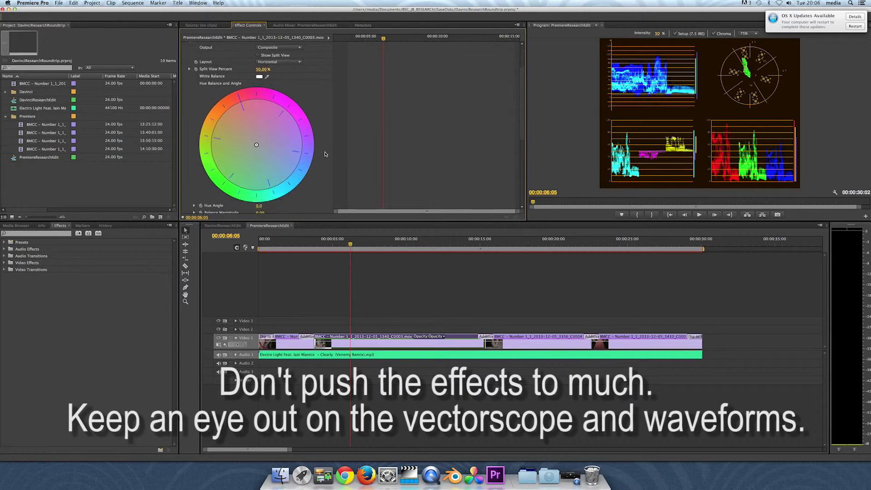
scroll(324, 154, down, 3)
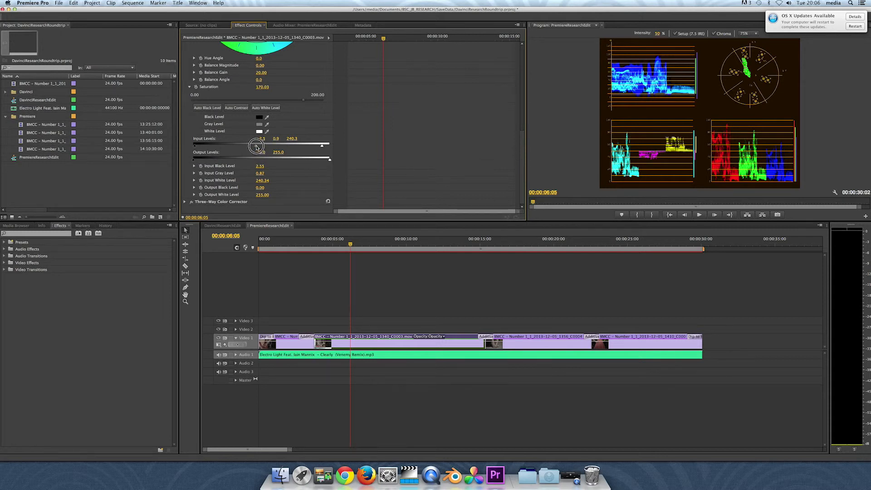
drag(256, 147, 257, 147)
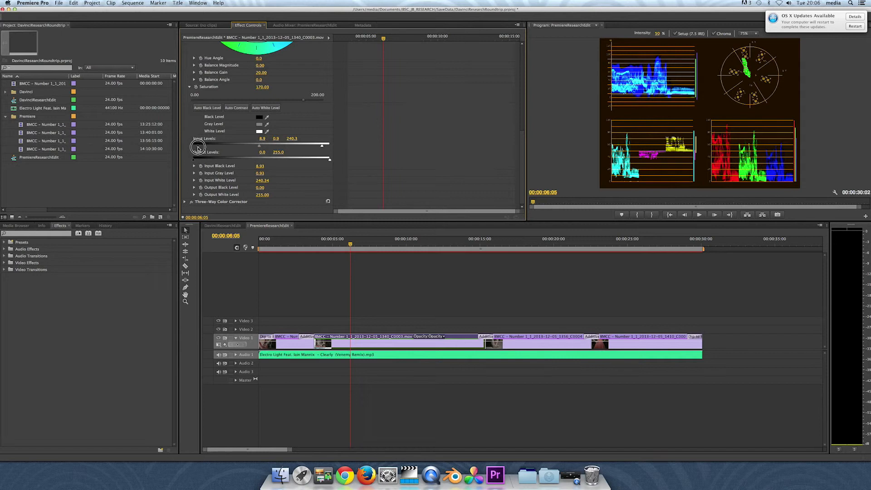
drag(197, 147, 190, 147)
drag(322, 145, 324, 147)
drag(258, 146, 261, 147)
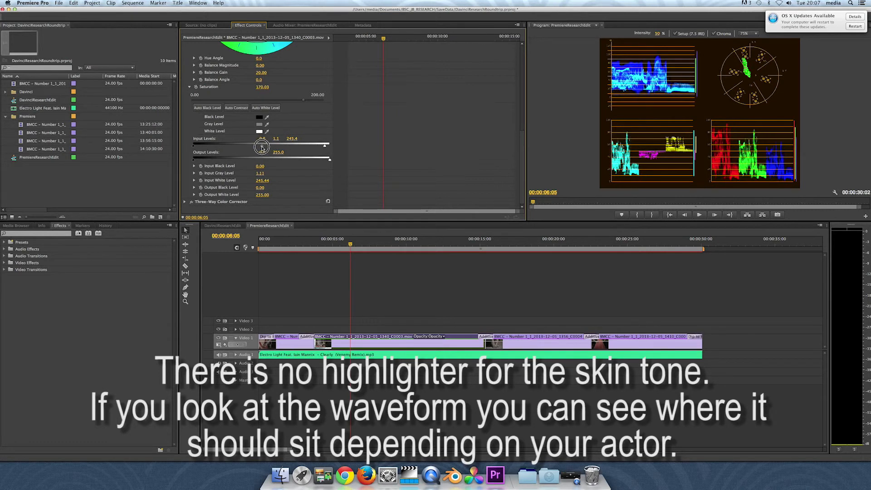
scroll(226, 114, up, 5)
click(189, 81)
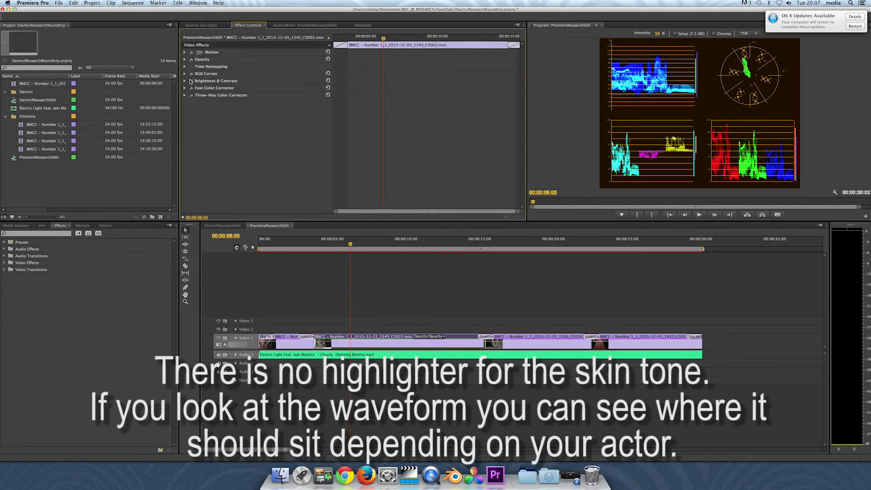
Return the program monitor to composite video and toggle the Fast Color Corrector to compare the second clip's look
right_click(748, 76)
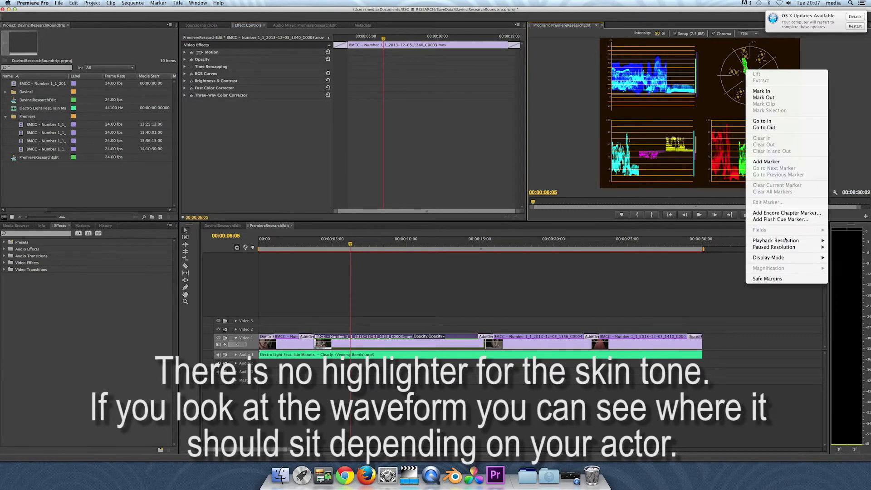
mouse_move(779, 249)
click(698, 258)
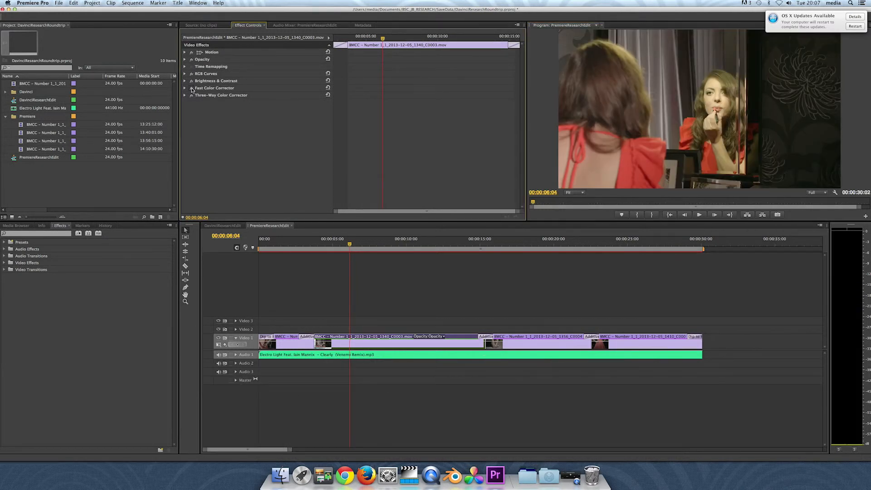
click(191, 88)
Copy the second clip's attributes and paste them onto the first clip in the sequence
drag(300, 243, 334, 243)
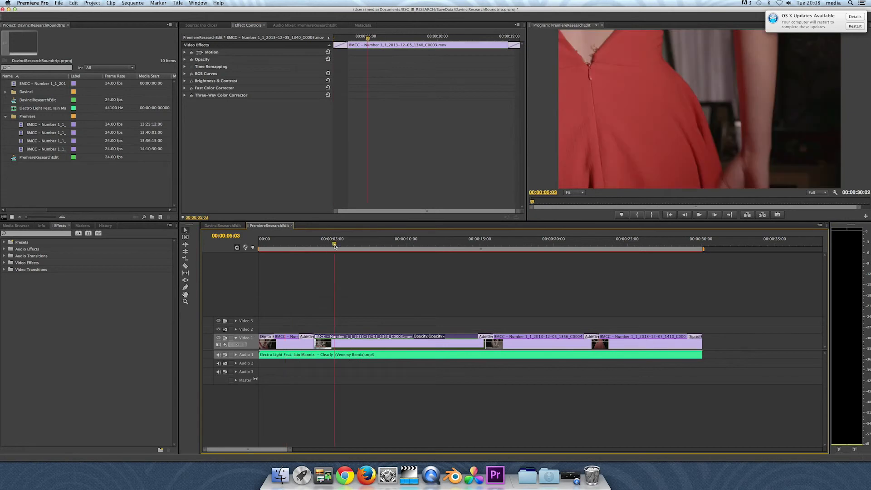
right_click(349, 343)
click(369, 258)
click(289, 243)
click(300, 347)
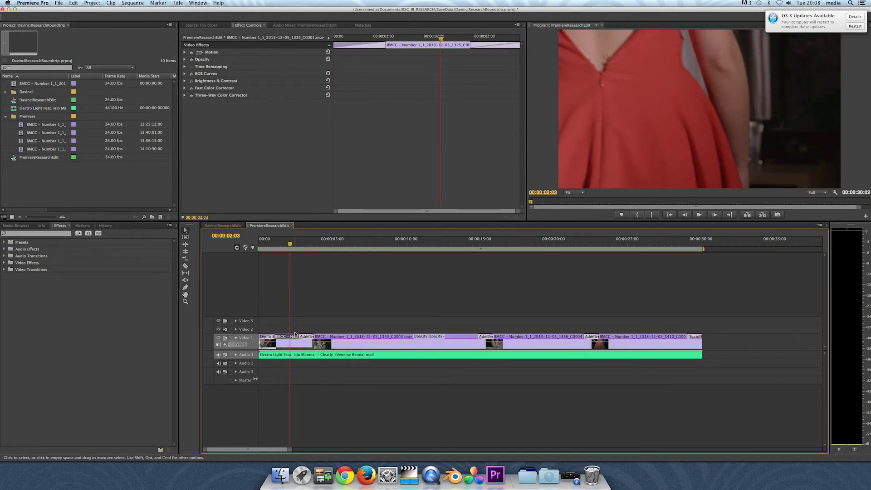
right_click(284, 338)
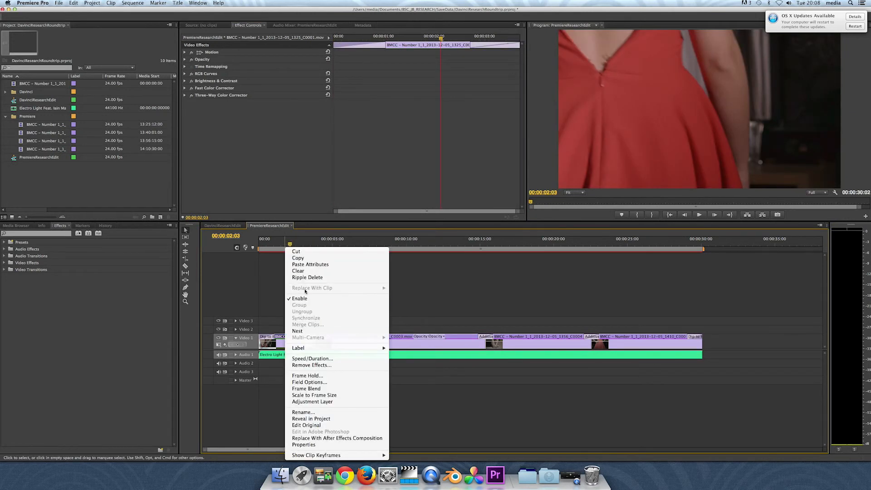
click(310, 265)
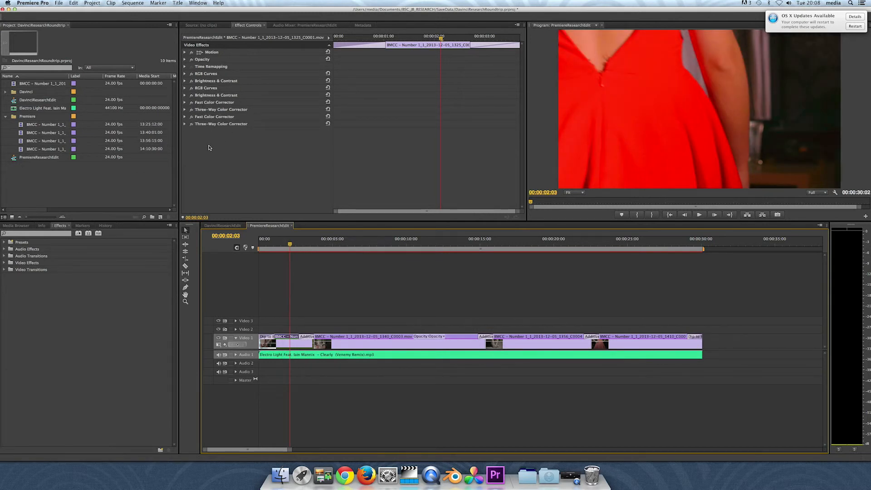
Undo the attribute paste and delete the first clip's existing RGB Curves, Brightness & Contrast, Fast Color Corrector and Three-Way Color Corrector effects
key(super+z)
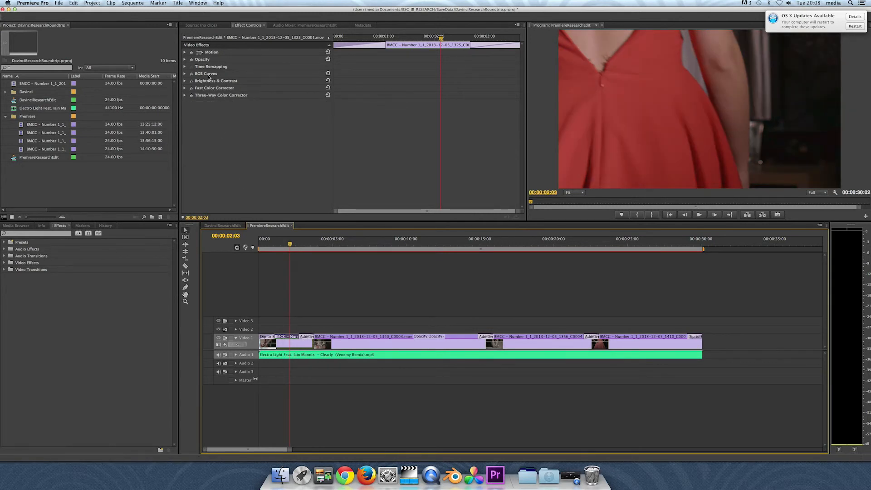
click(208, 75)
click(208, 97)
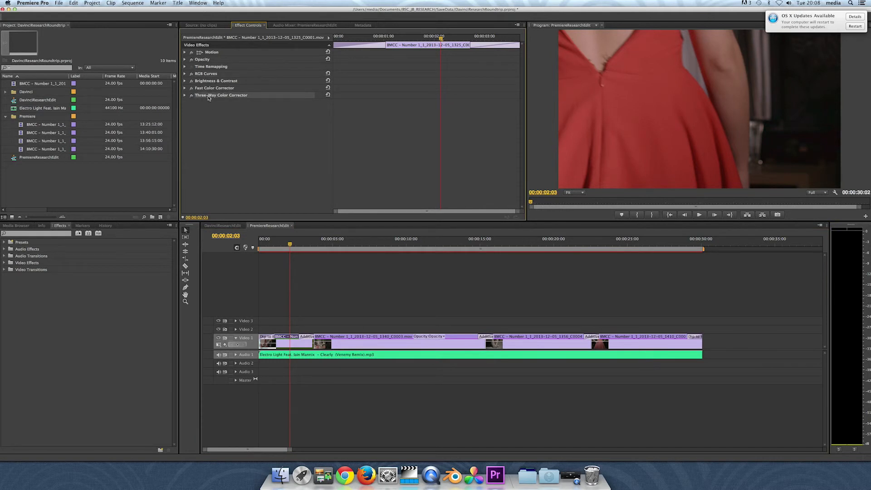
key(Delete)
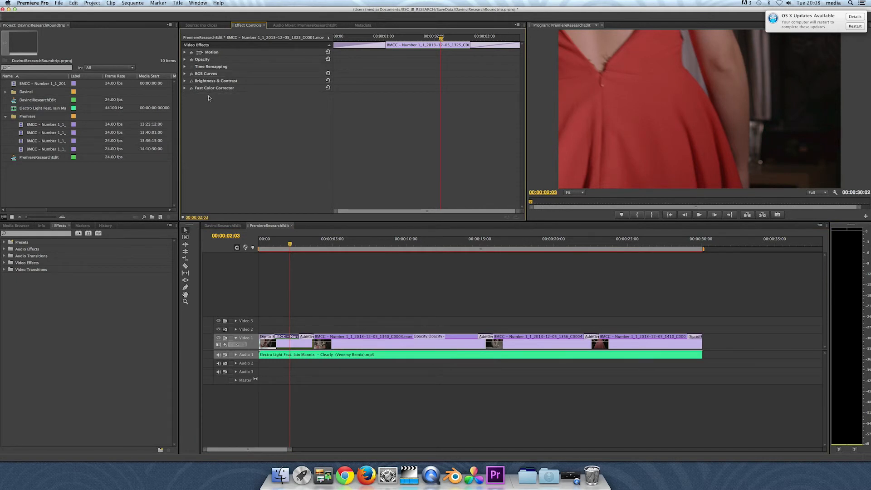
click(211, 74)
key(Delete)
click(212, 74)
key(Delete)
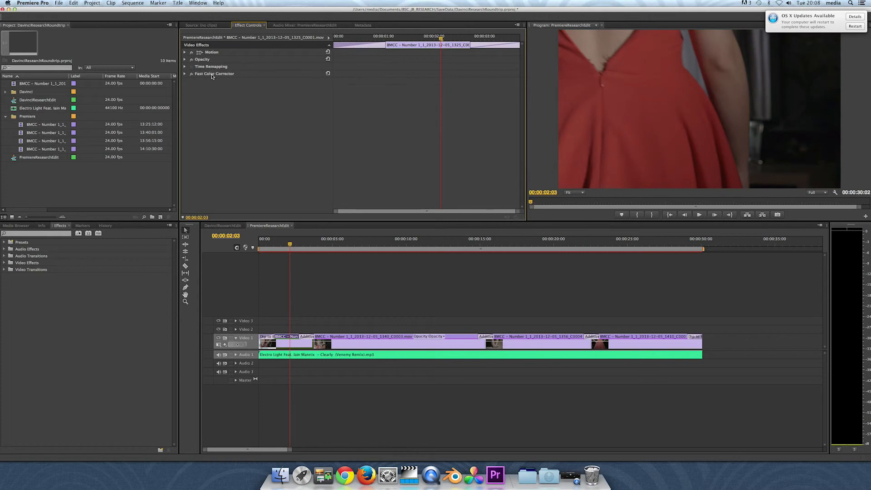
click(211, 75)
key(Delete)
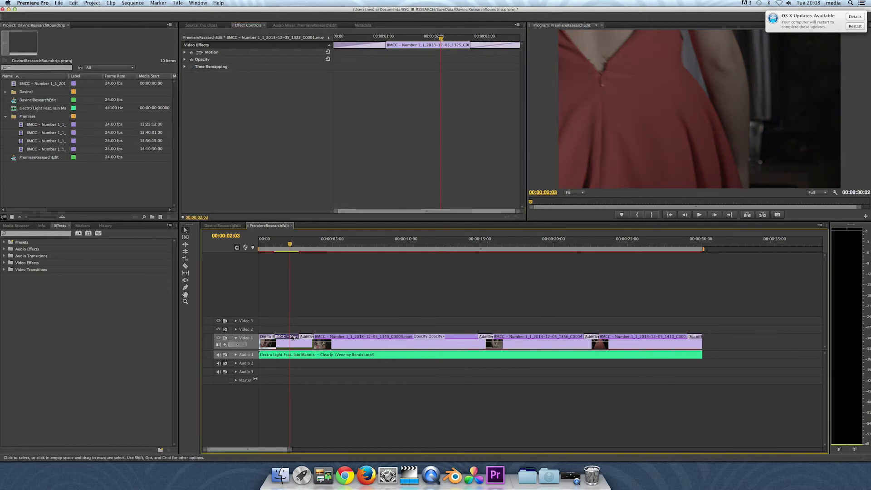
Paste the second clip's copied attributes onto the cleared first clip in the sequence
right_click(292, 338)
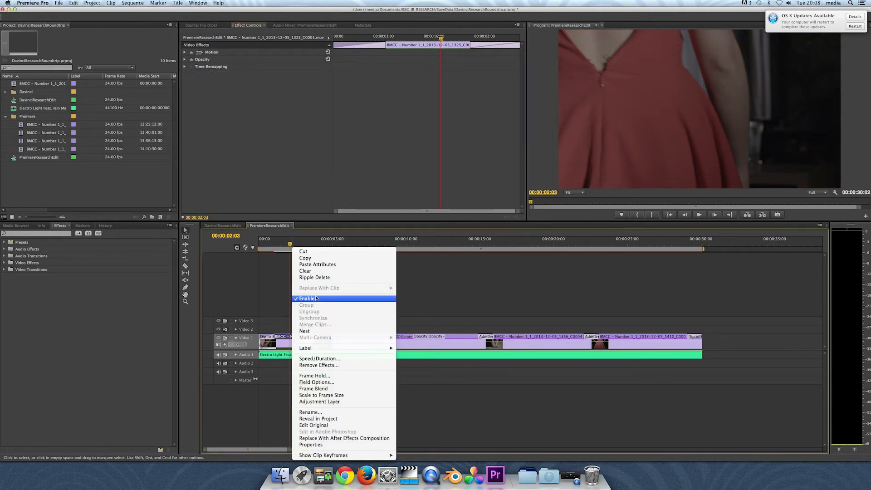
click(316, 264)
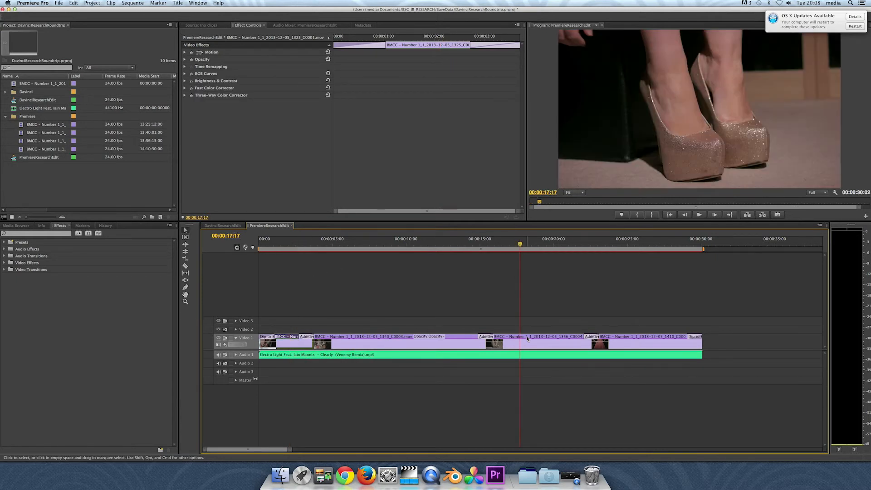
Select the existing colour effects on the third clip, from RGB Curves to Three-Way Color Corrector
click(527, 336)
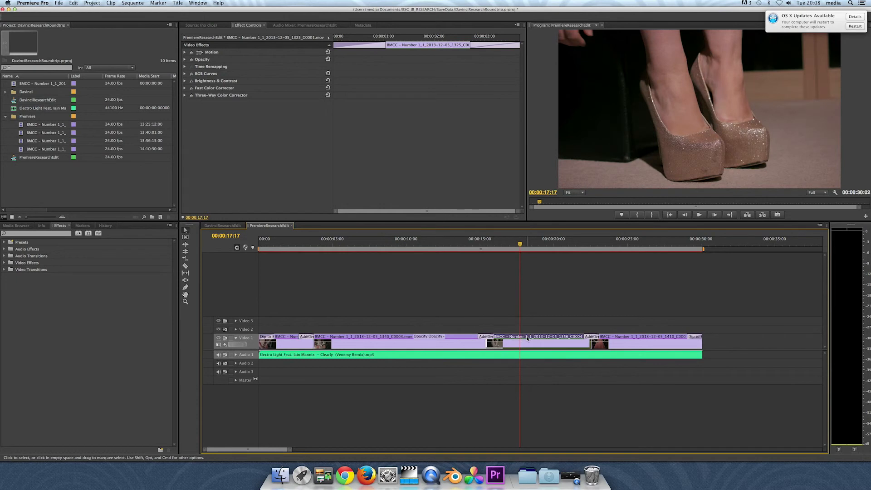
click(185, 74)
click(211, 75)
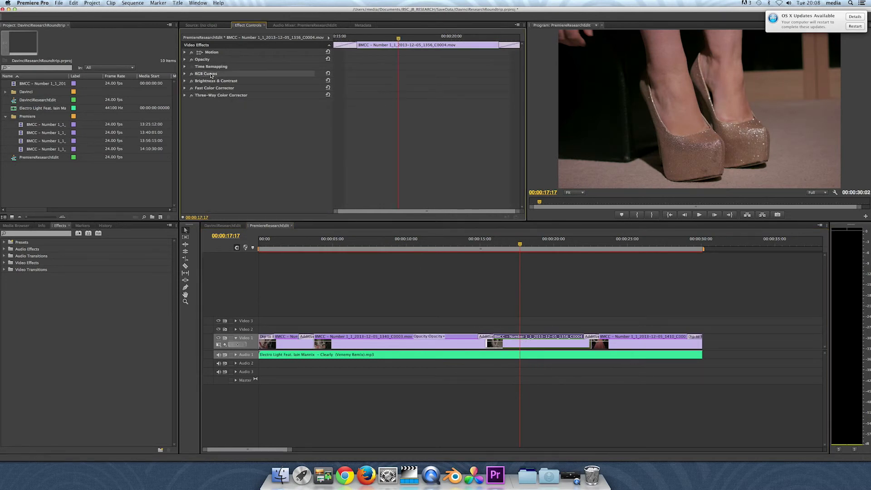
click(212, 96)
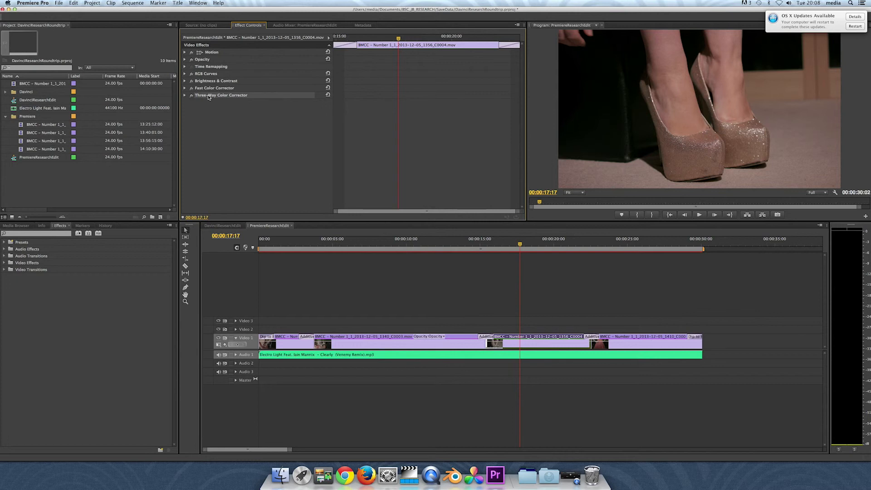
click(211, 81)
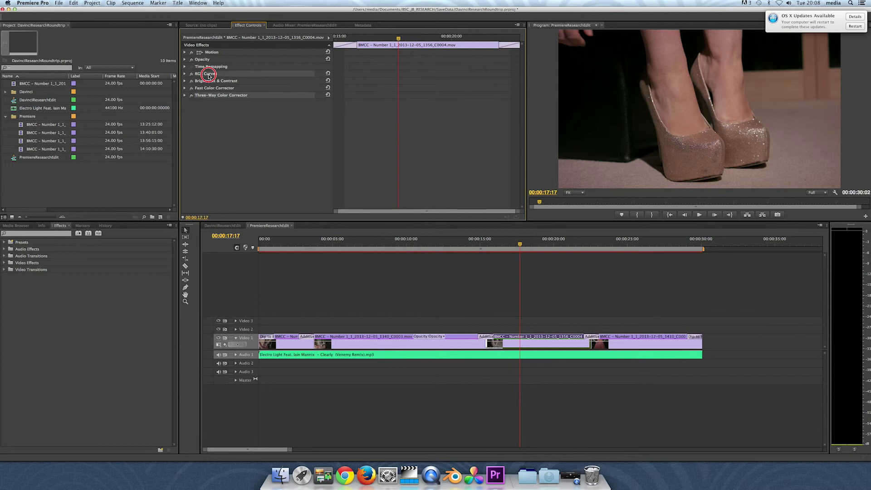